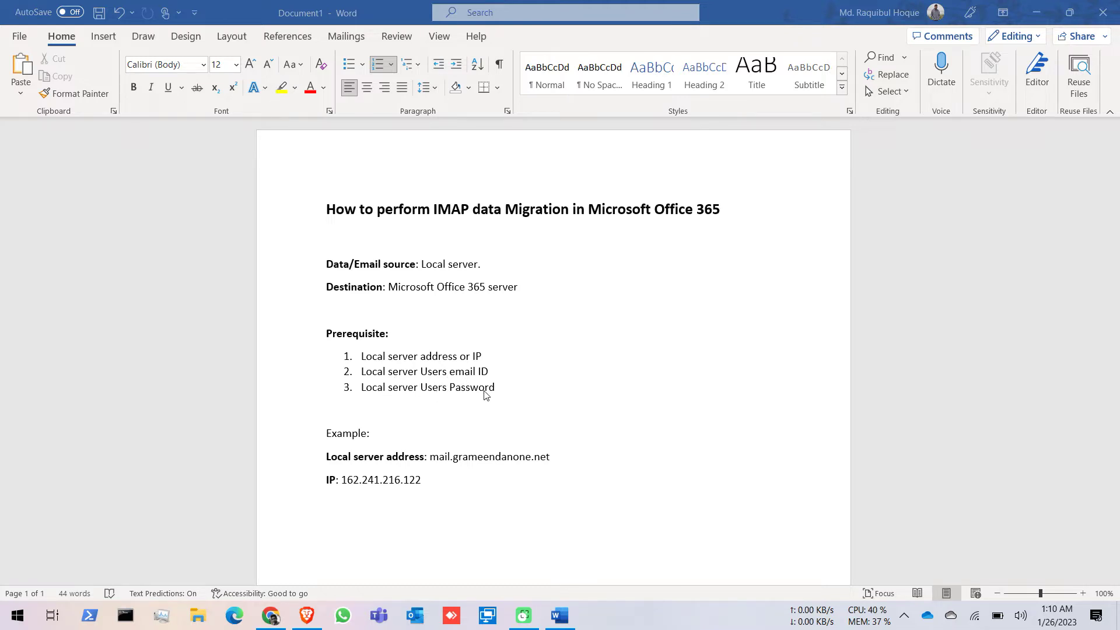
Switch to Chrome and sign in to Microsoft 365 with the listed account, entering the account password and declining to stay signed in
click(1036, 5)
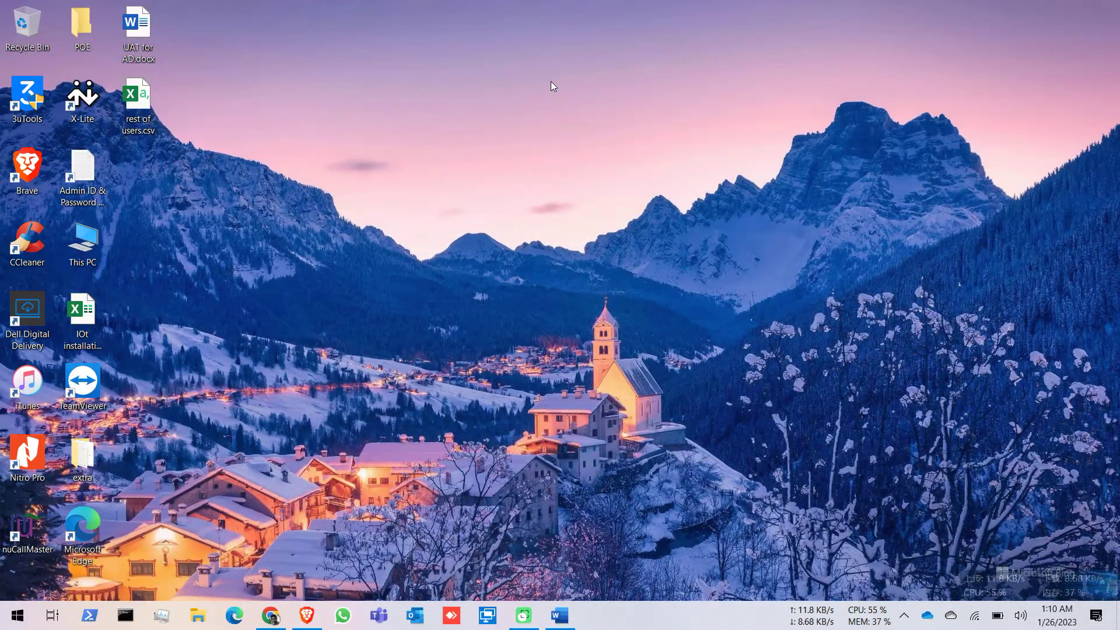
click(270, 615)
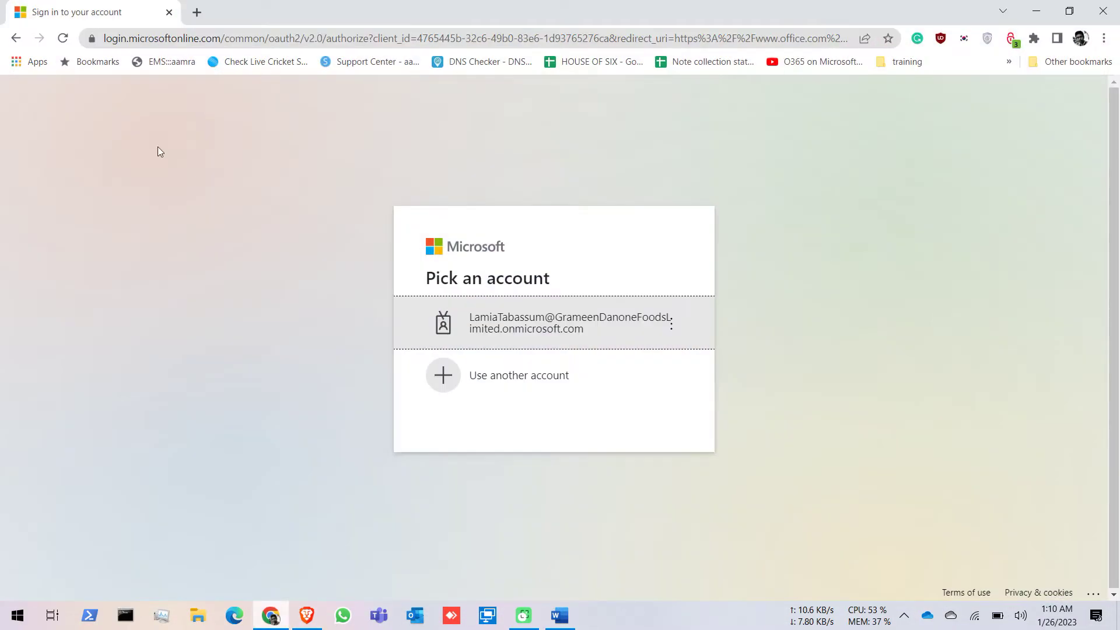
click(555, 325)
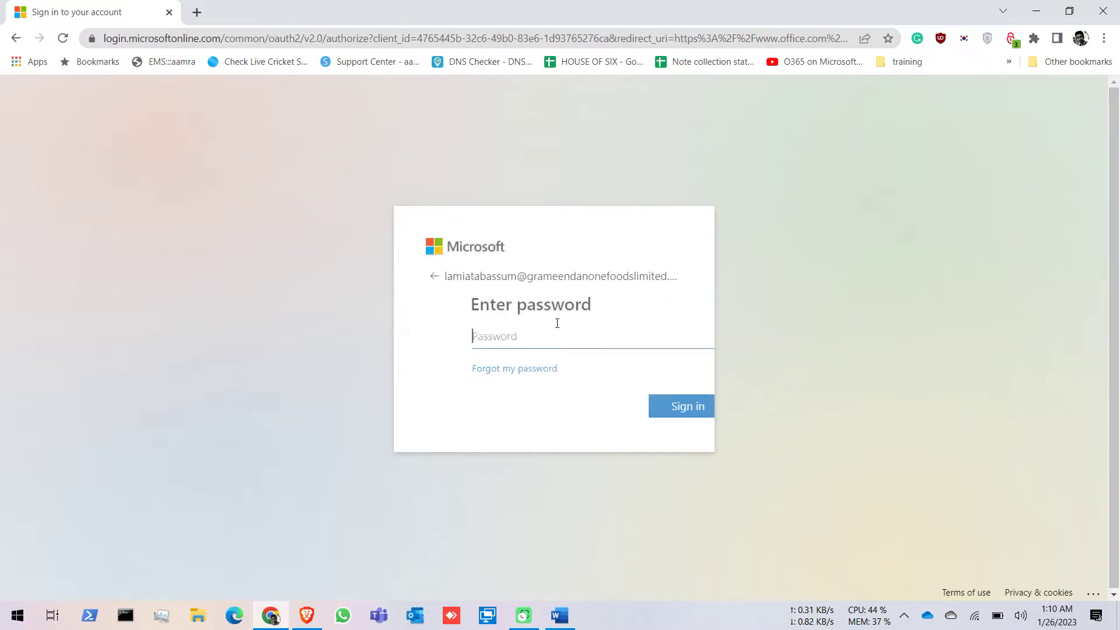
text(••••)
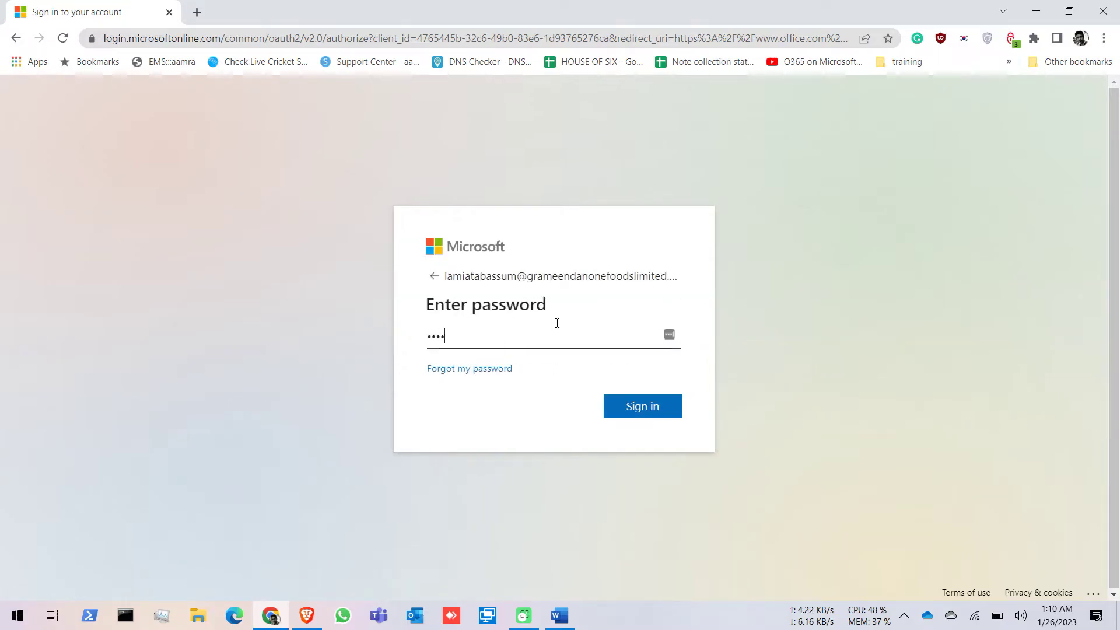
text(••••)
key(Return)
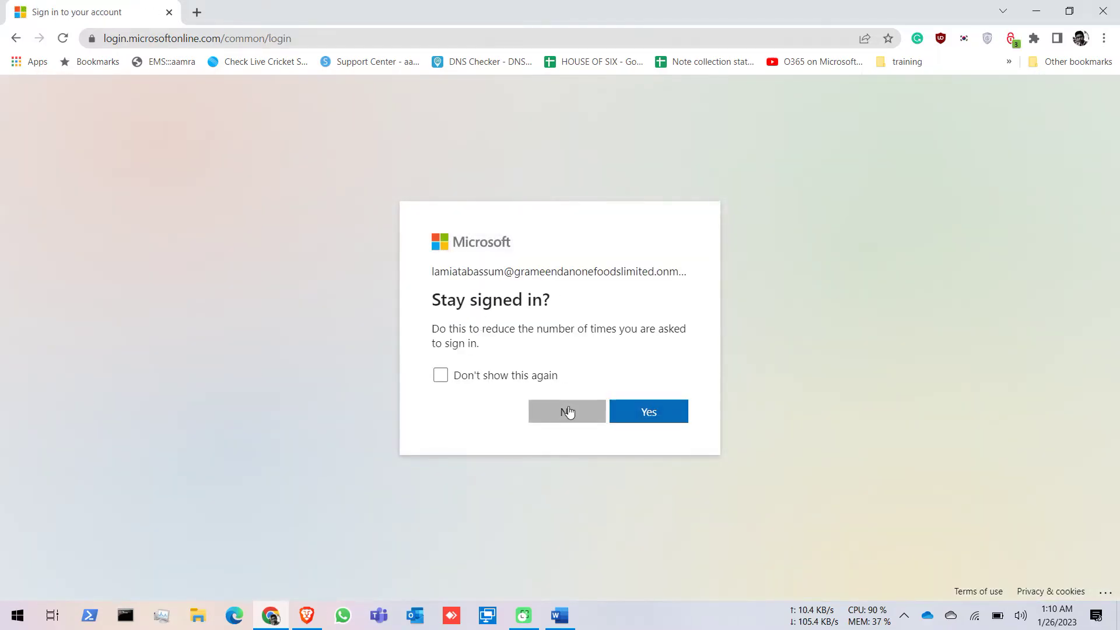
click(565, 413)
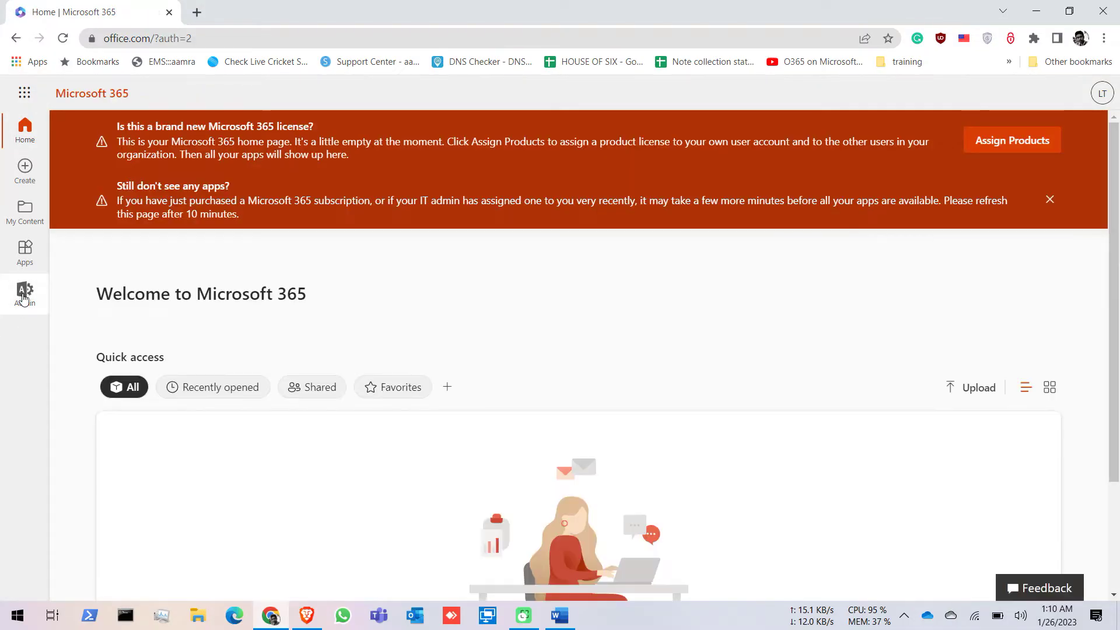
Open the Exchange admin center from the Microsoft 365 admin center and go to its Migration page
click(25, 290)
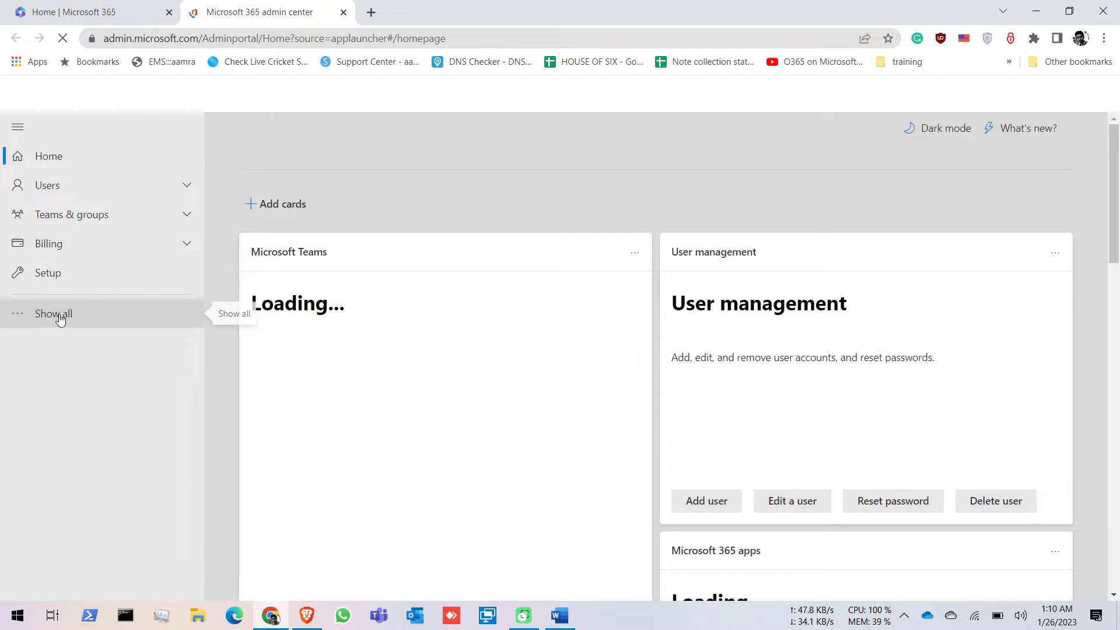
click(65, 315)
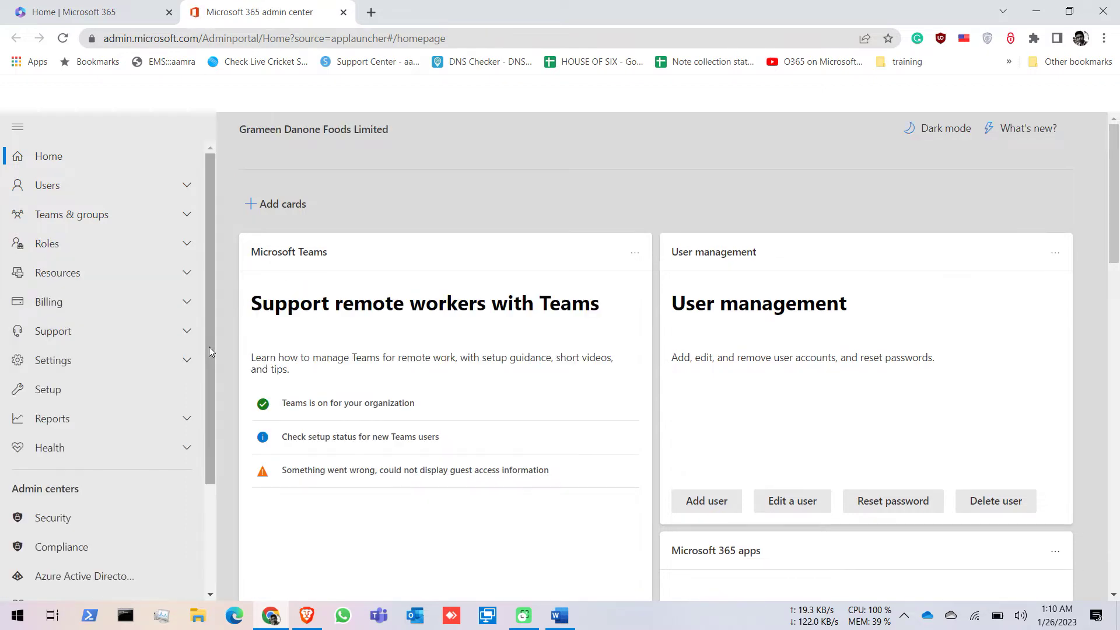
drag(209, 346, 208, 478)
click(56, 466)
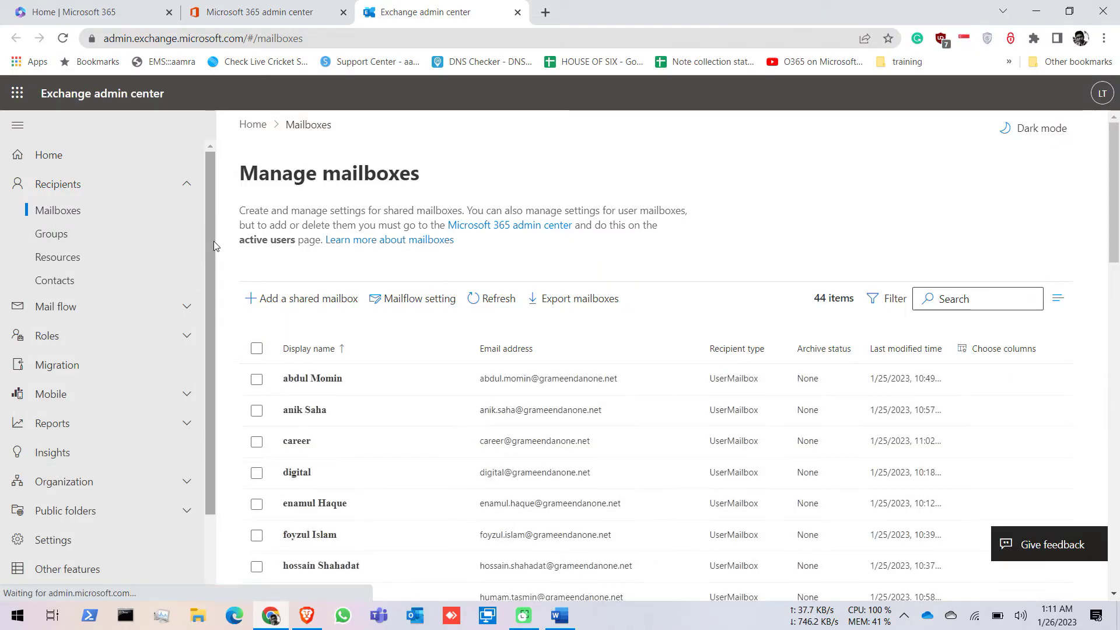
drag(210, 183, 210, 249)
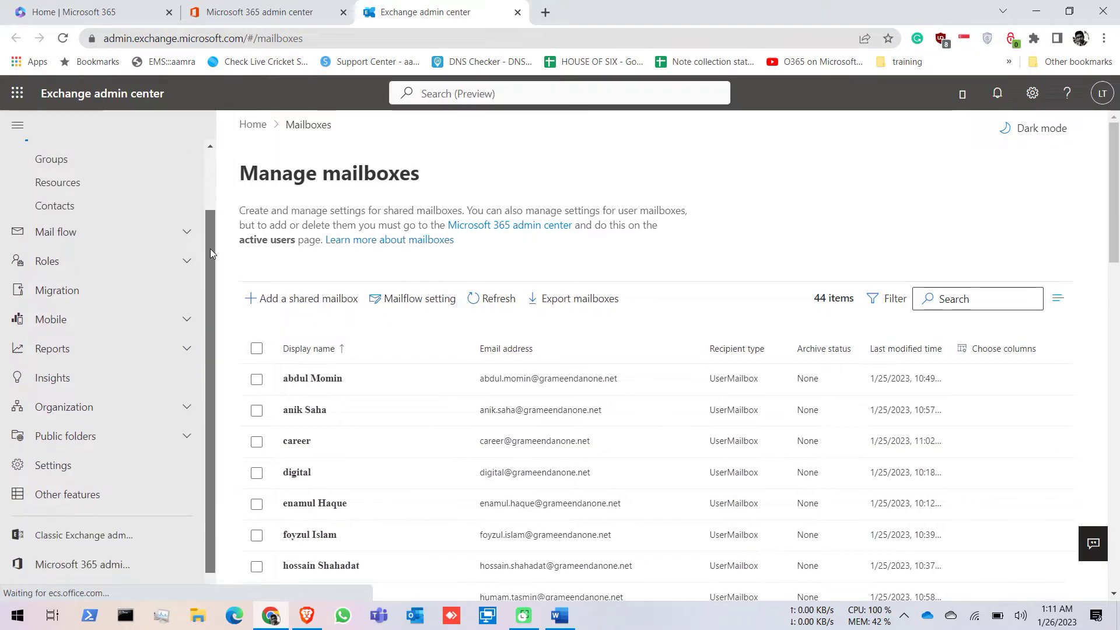
click(74, 282)
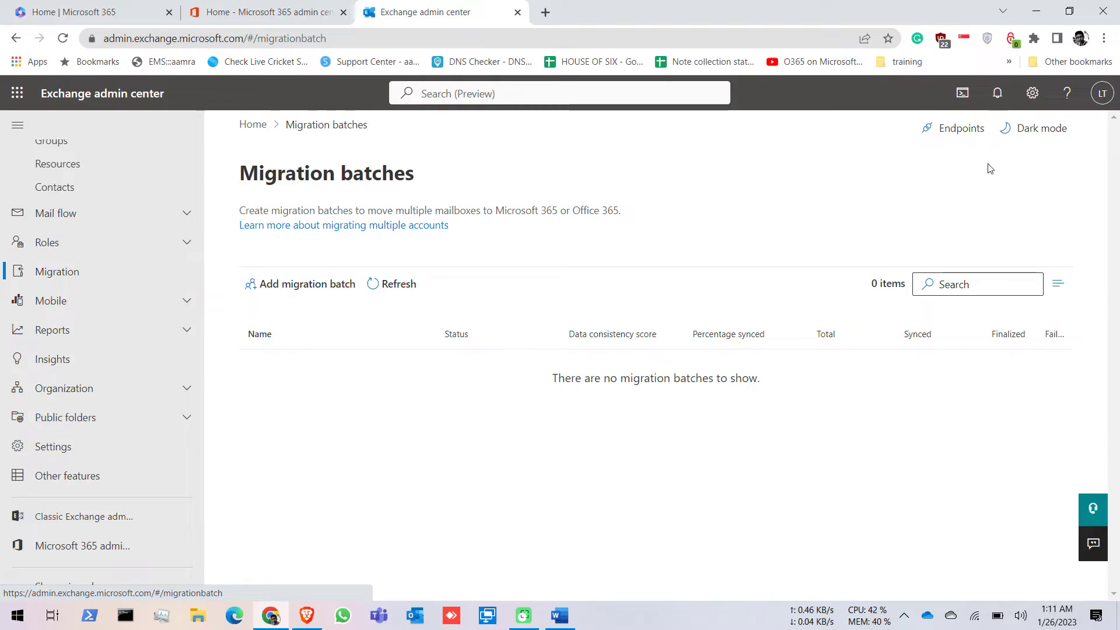
Start a new migration endpoint of type IMAP and name it Migration IMAP
click(968, 135)
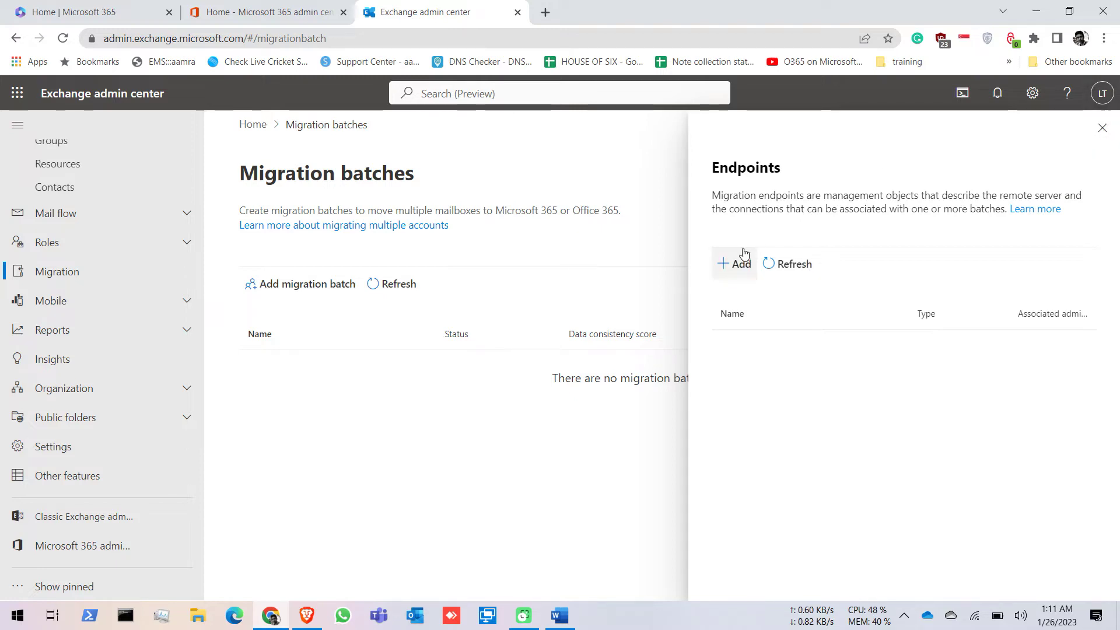
click(737, 273)
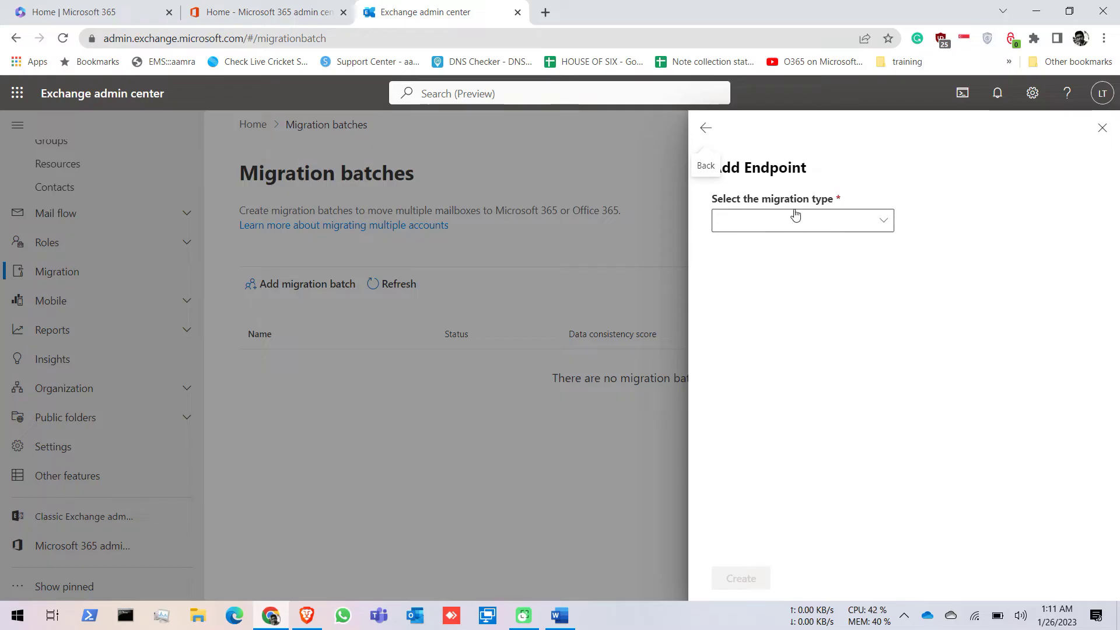
click(875, 223)
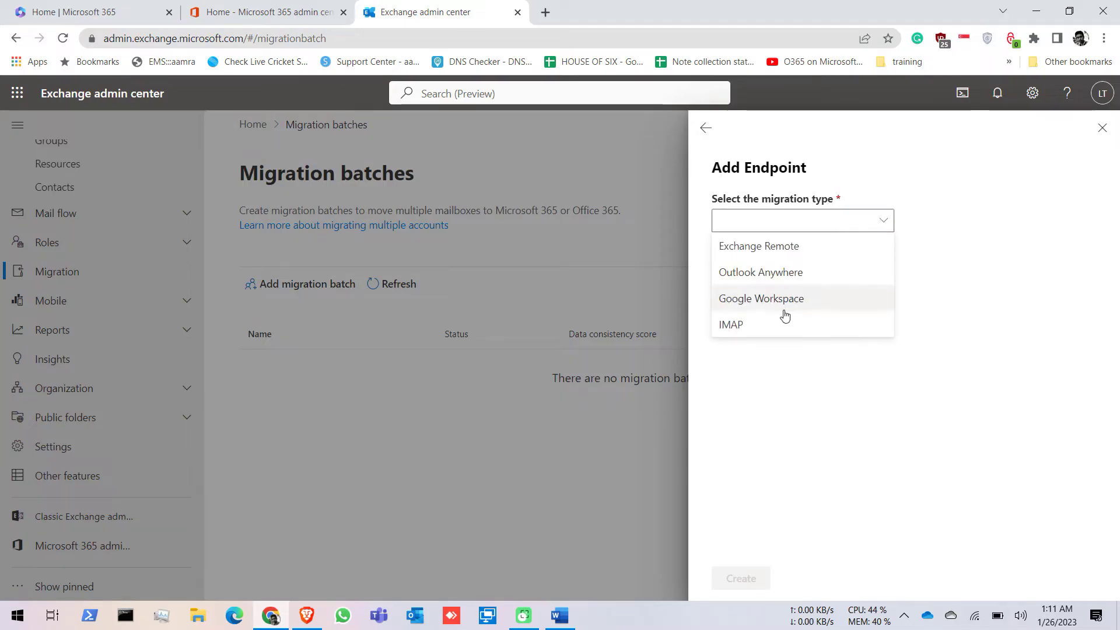
click(750, 330)
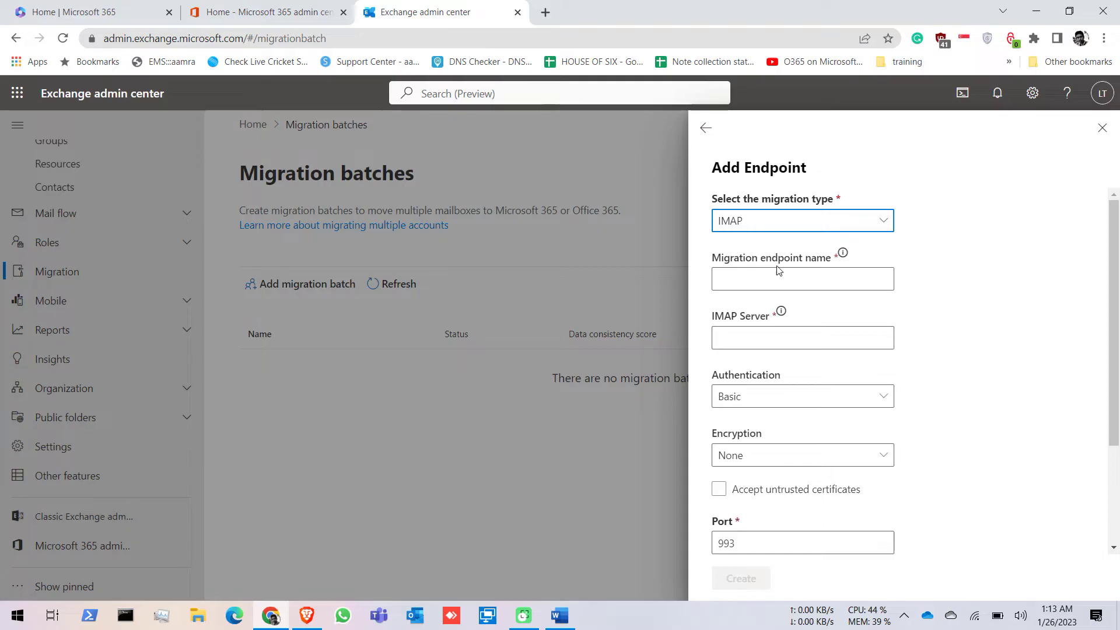
click(812, 279)
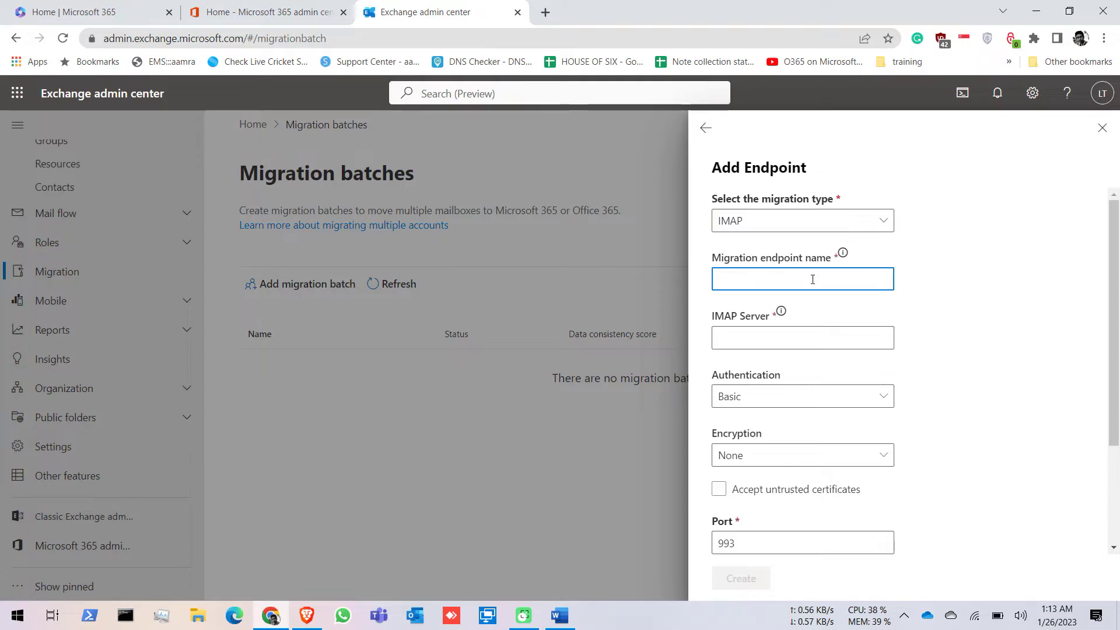
text(Migration IMAP)
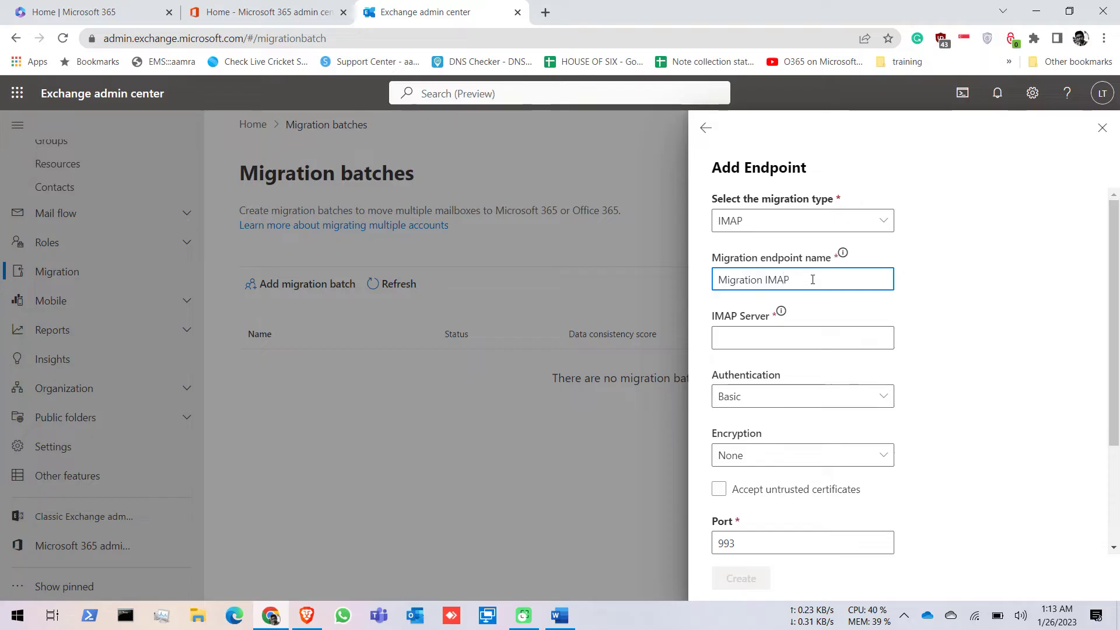
click(779, 334)
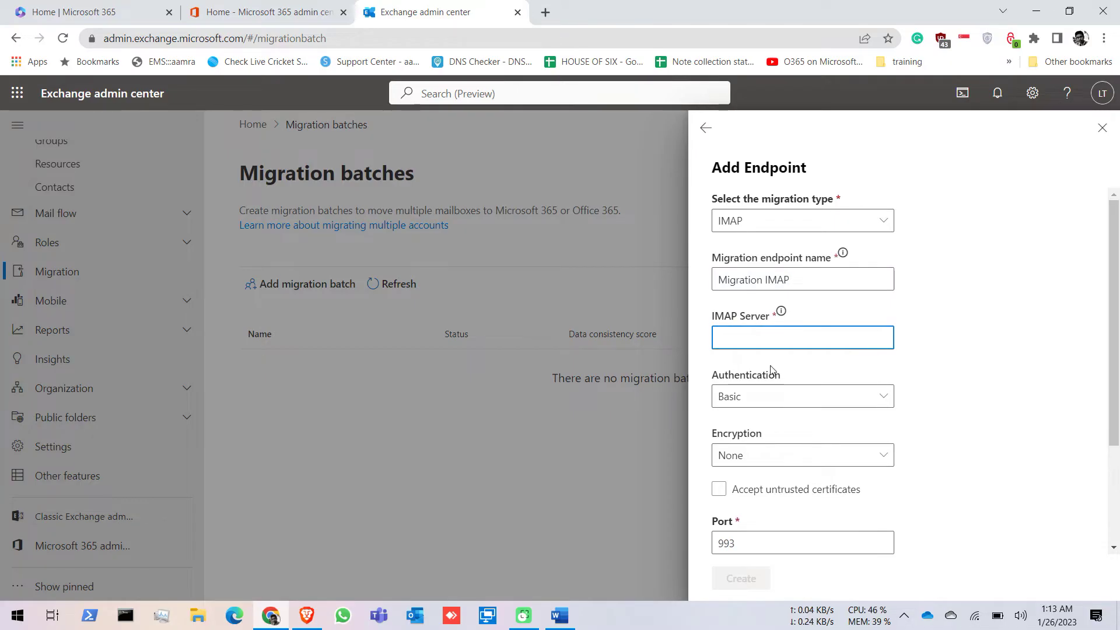
Copy the local server address mail.grameendanone.net from the Word document and ping it in Command Prompt
click(559, 616)
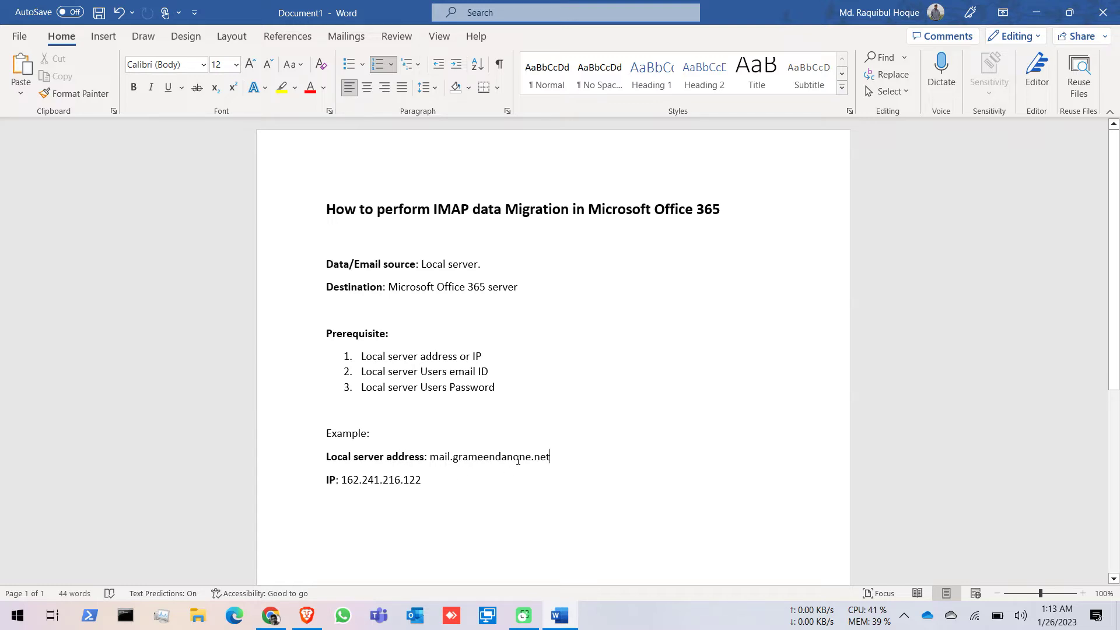
drag(549, 457, 441, 457)
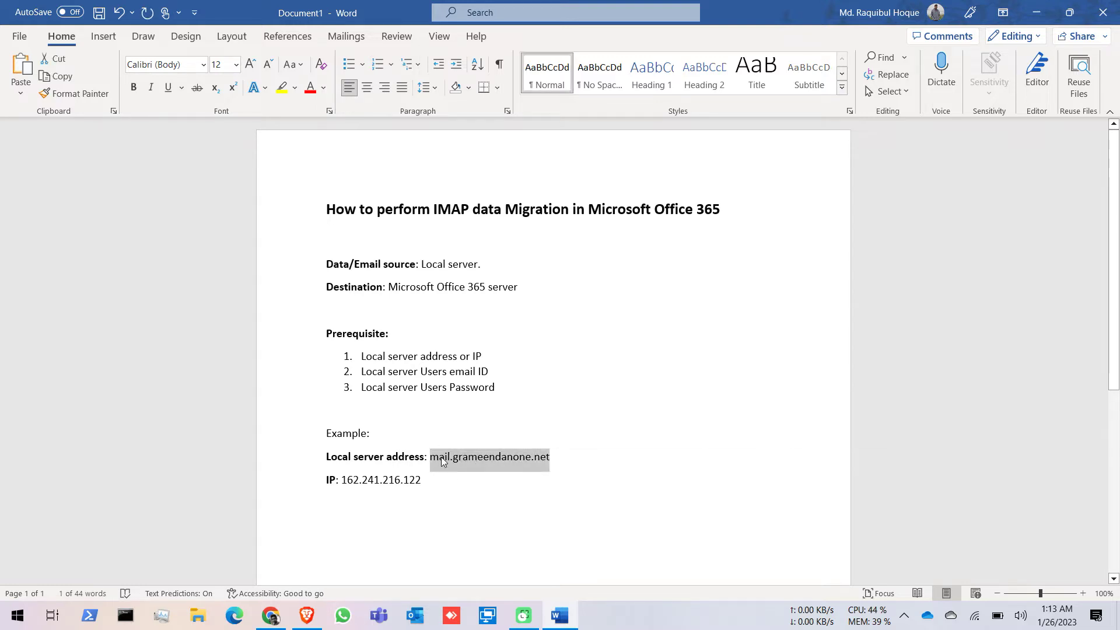
text(C)
key(ctrl+z)
key(ctrl+c)
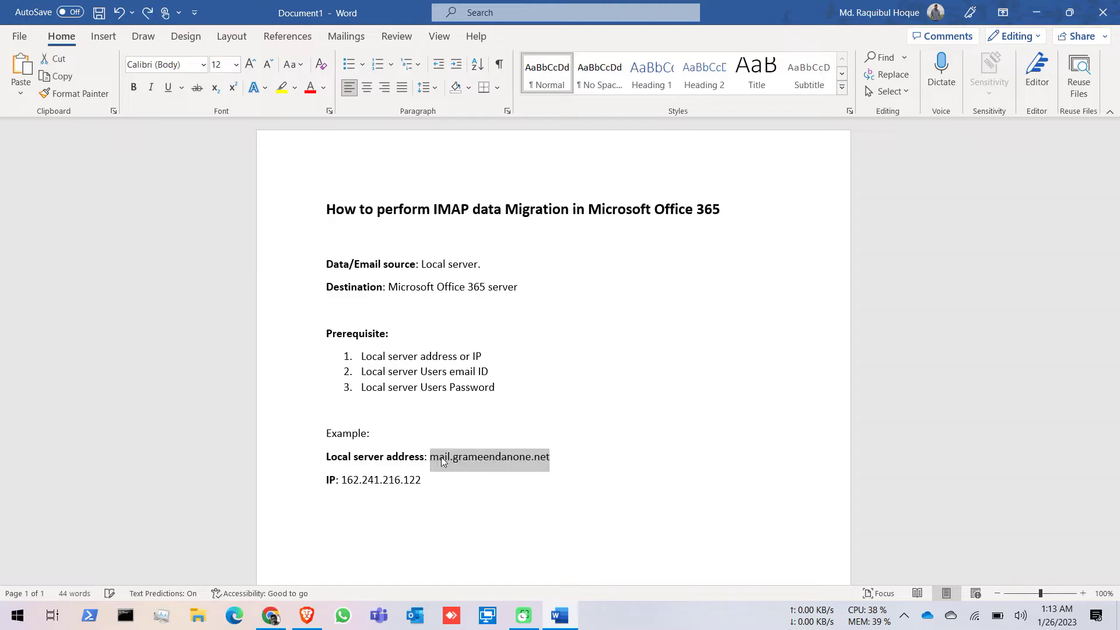
click(124, 619)
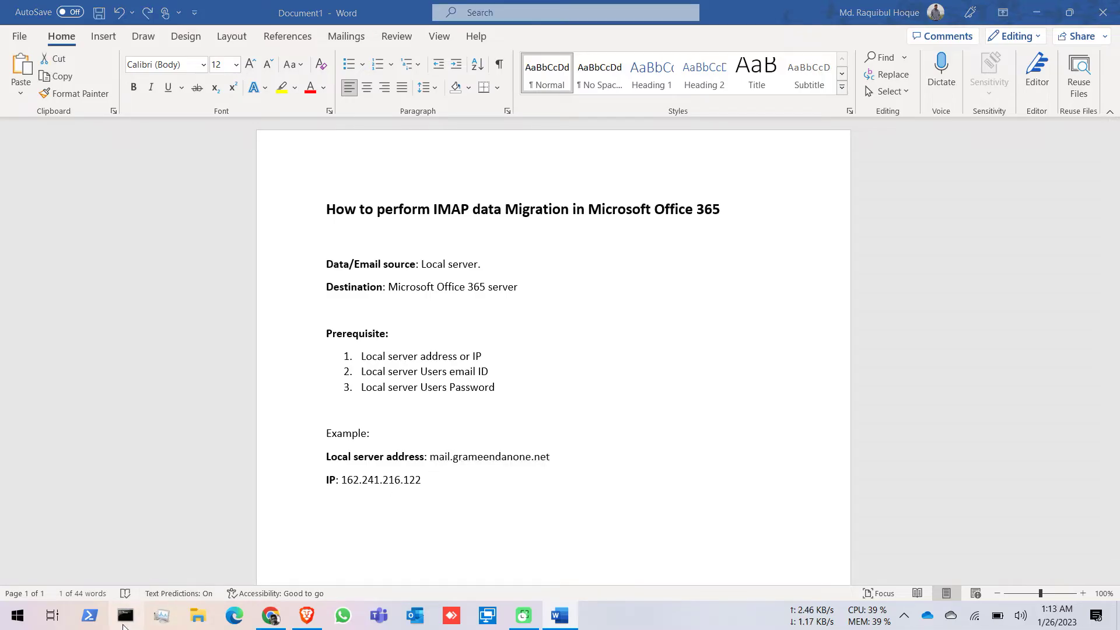
text(ping)
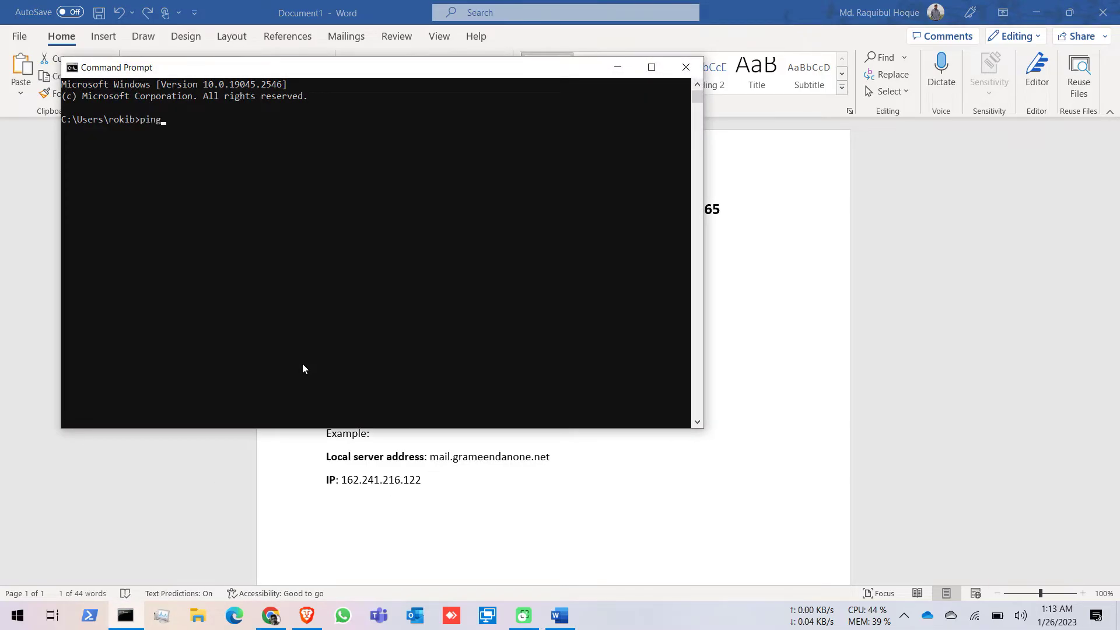
key(ctrl+v)
key(Return)
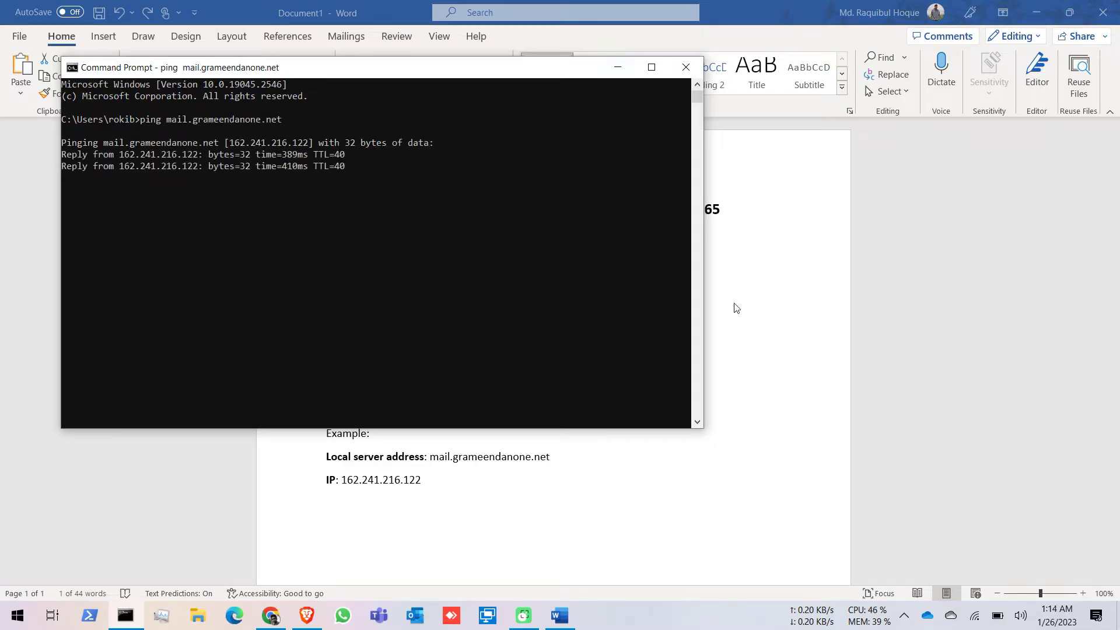
Copy the IP 162.241.216.122 from the Word document and enter it as the endpoint's IMAP server in Chrome
click(792, 403)
drag(421, 488, 350, 487)
key(ctrl+c)
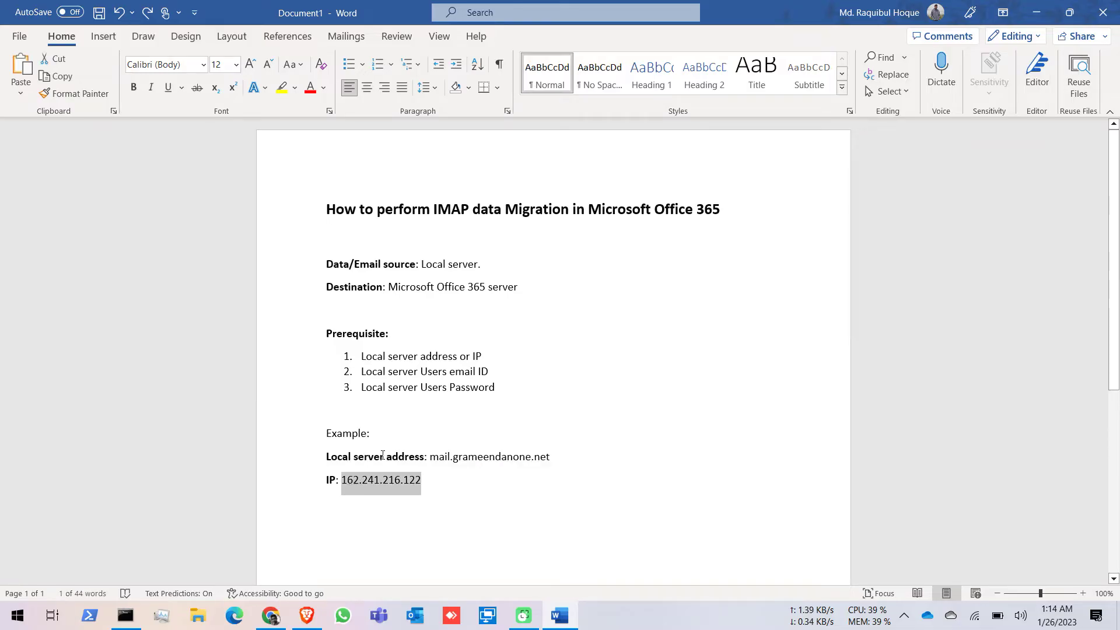
click(1036, 12)
click(794, 330)
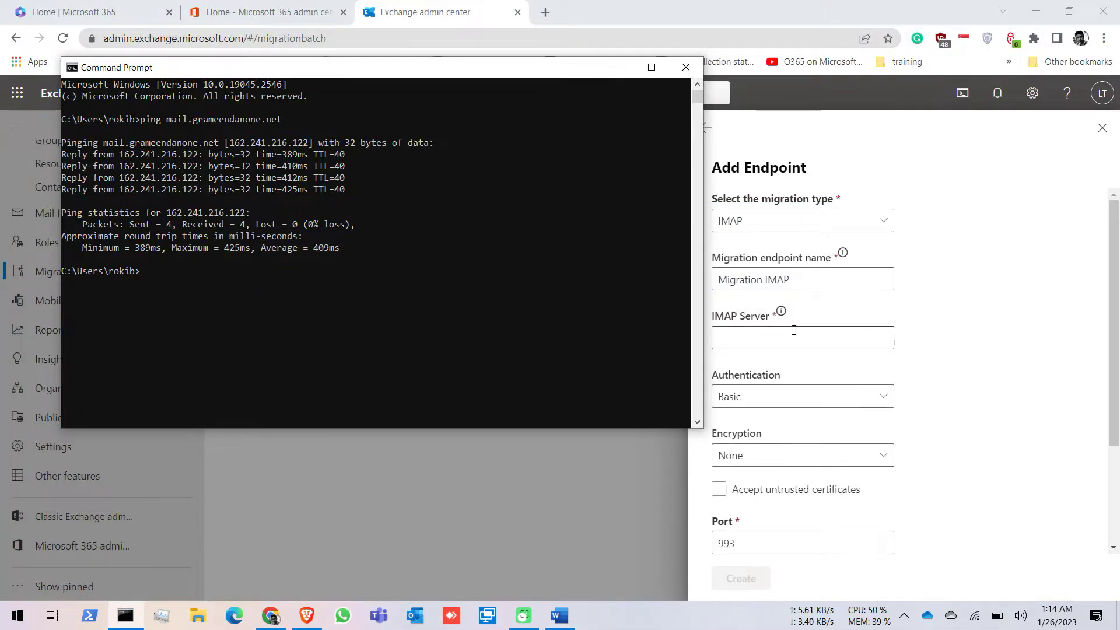
key(ctrl+v)
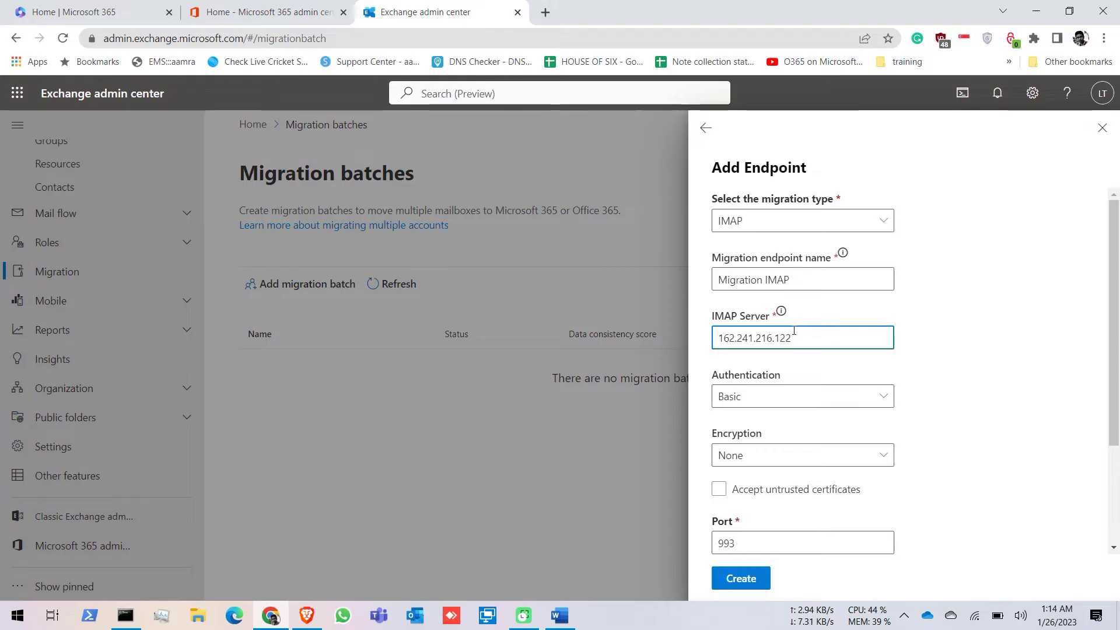
Create the endpoint with SSL encryption and untrusted certificates accepted
scroll(776, 289, down, 3)
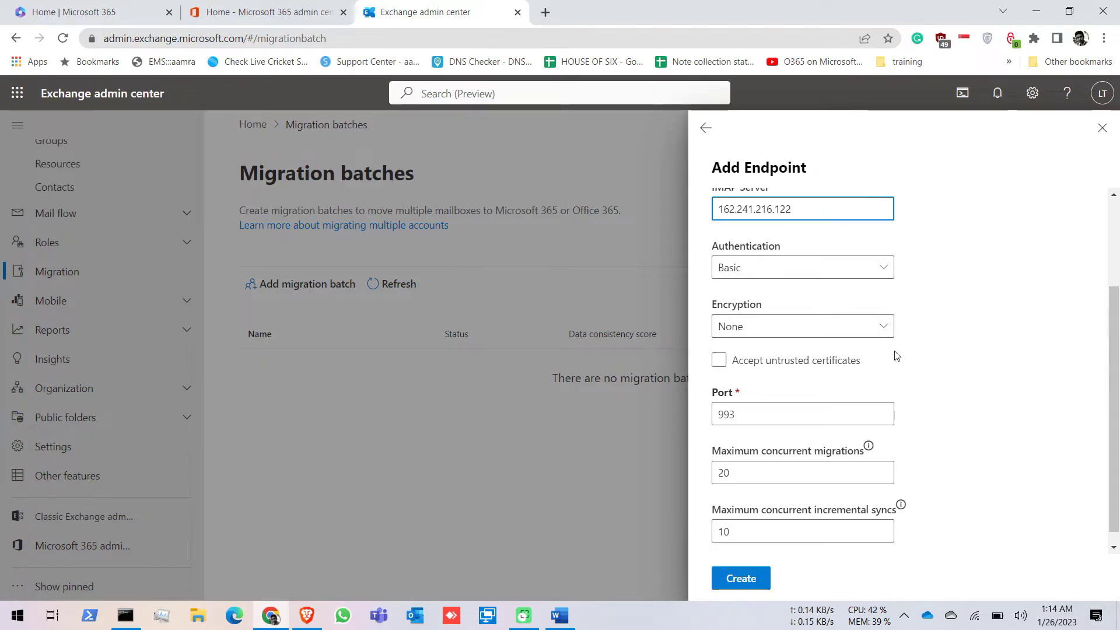
click(870, 327)
click(775, 381)
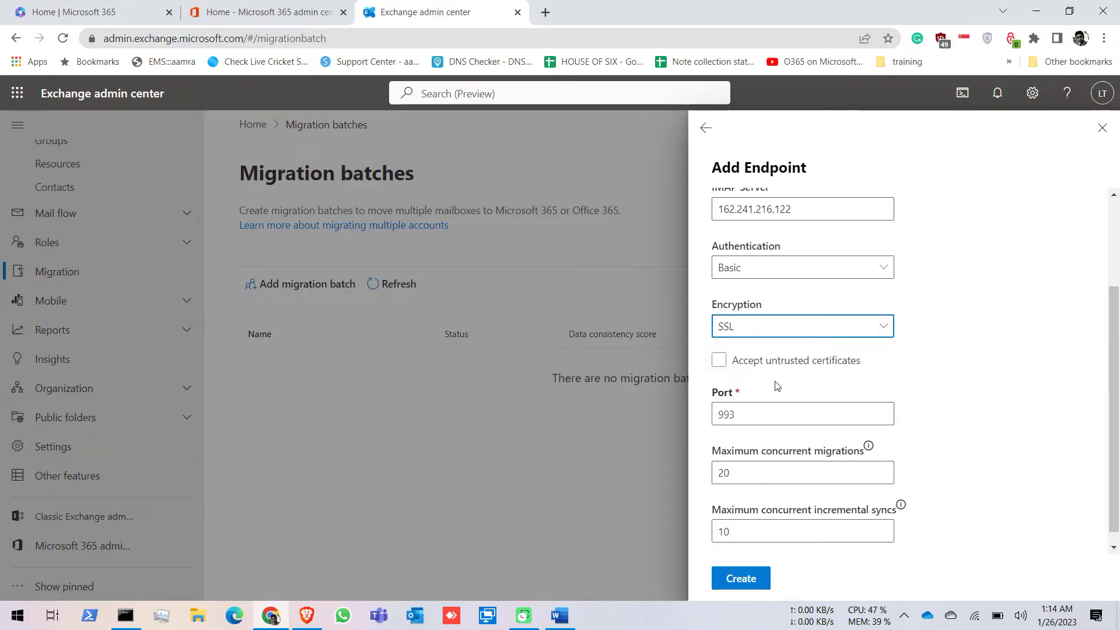
scroll(1117, 388, down, 1)
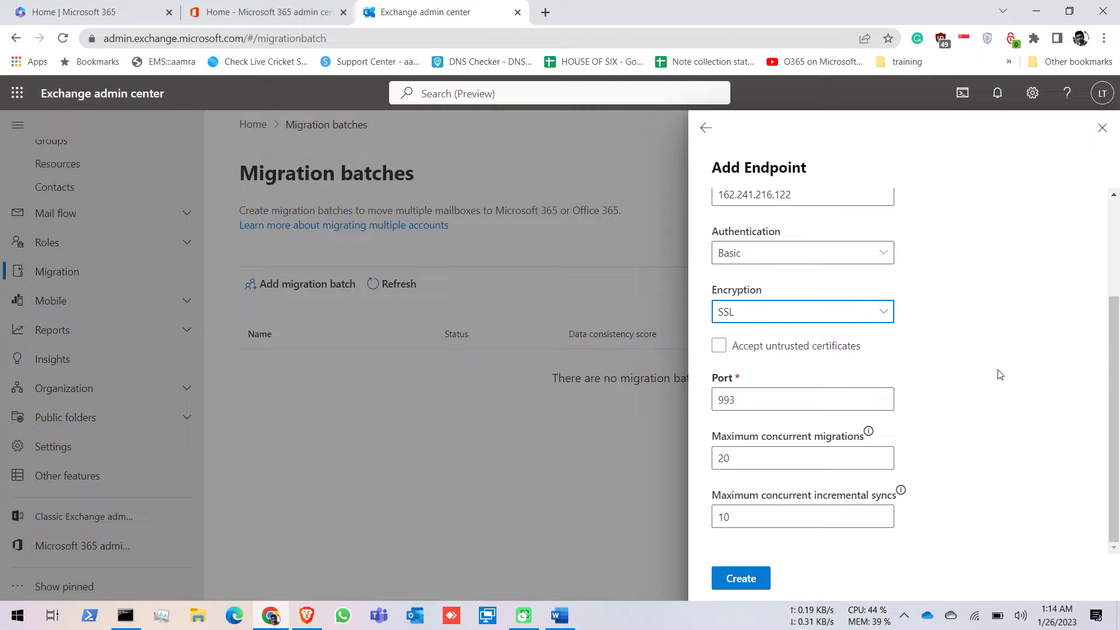
click(775, 348)
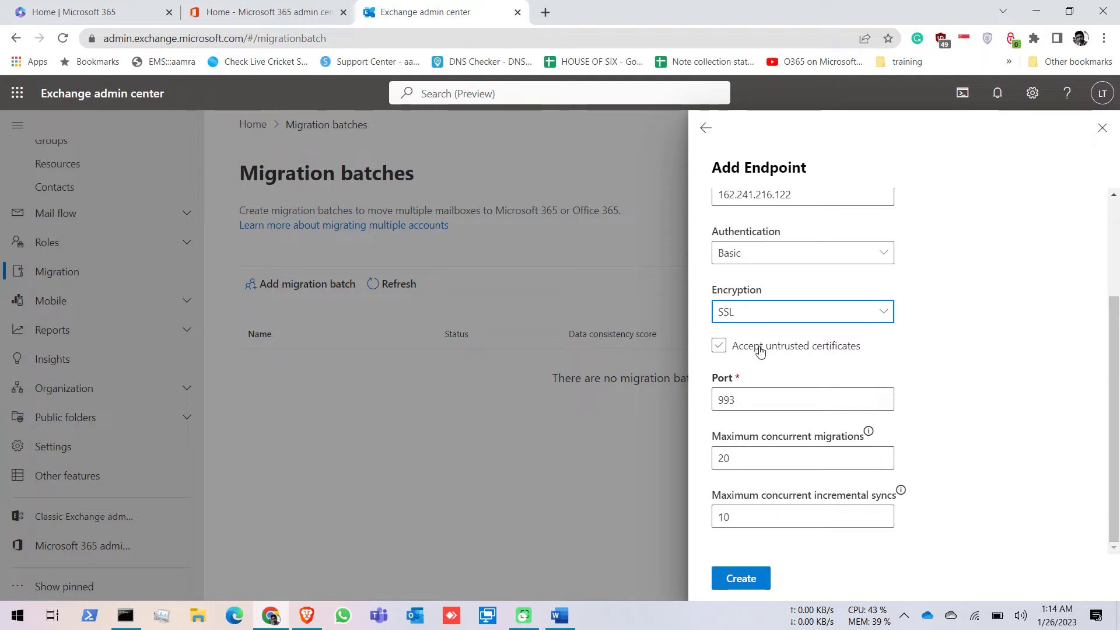
click(804, 347)
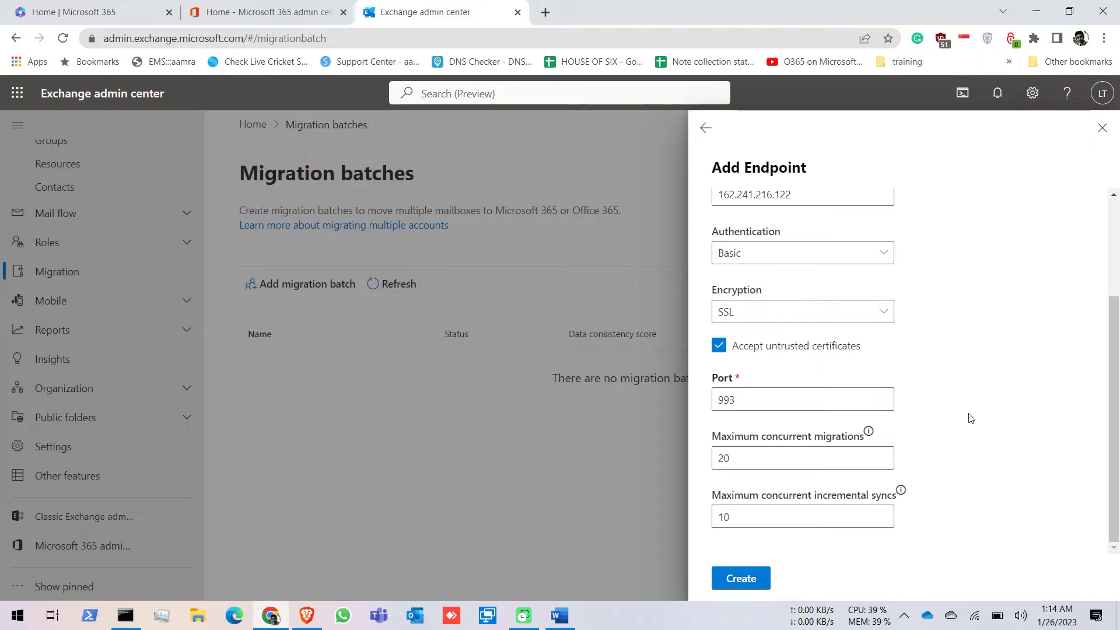
click(748, 582)
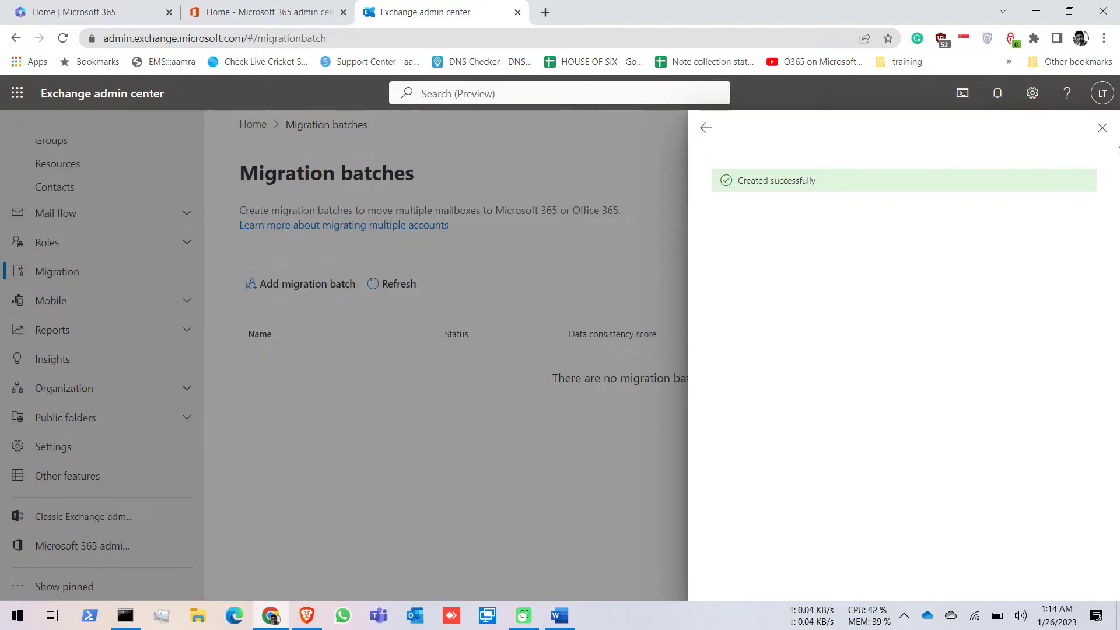
Reopen the migration endpoints list to check the new endpoint, and open a blank endpoint form
click(1102, 127)
click(970, 127)
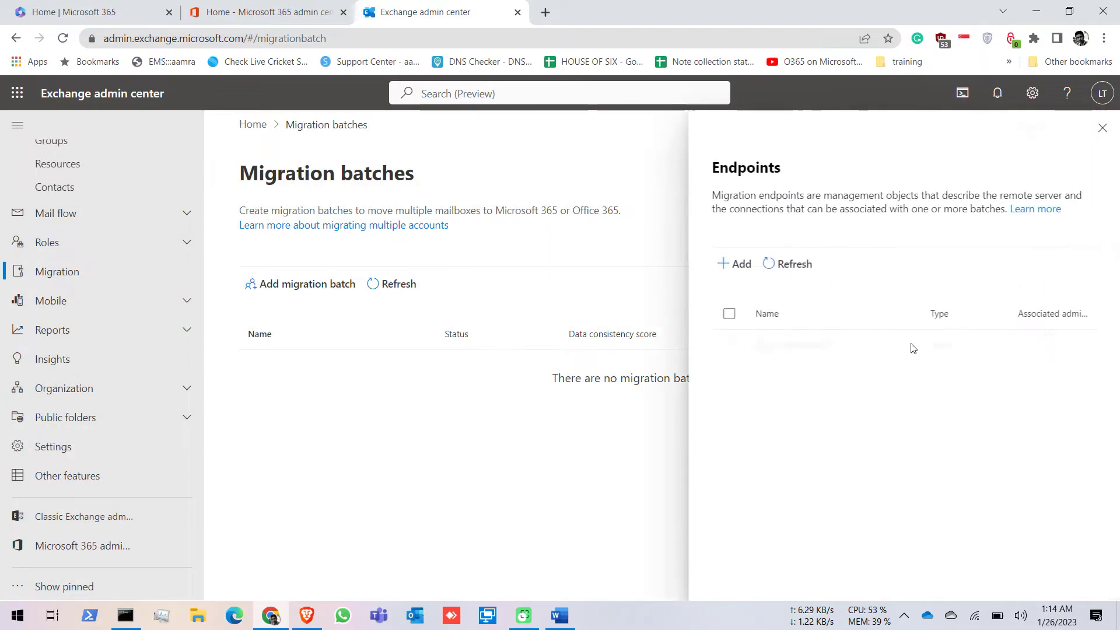
click(736, 264)
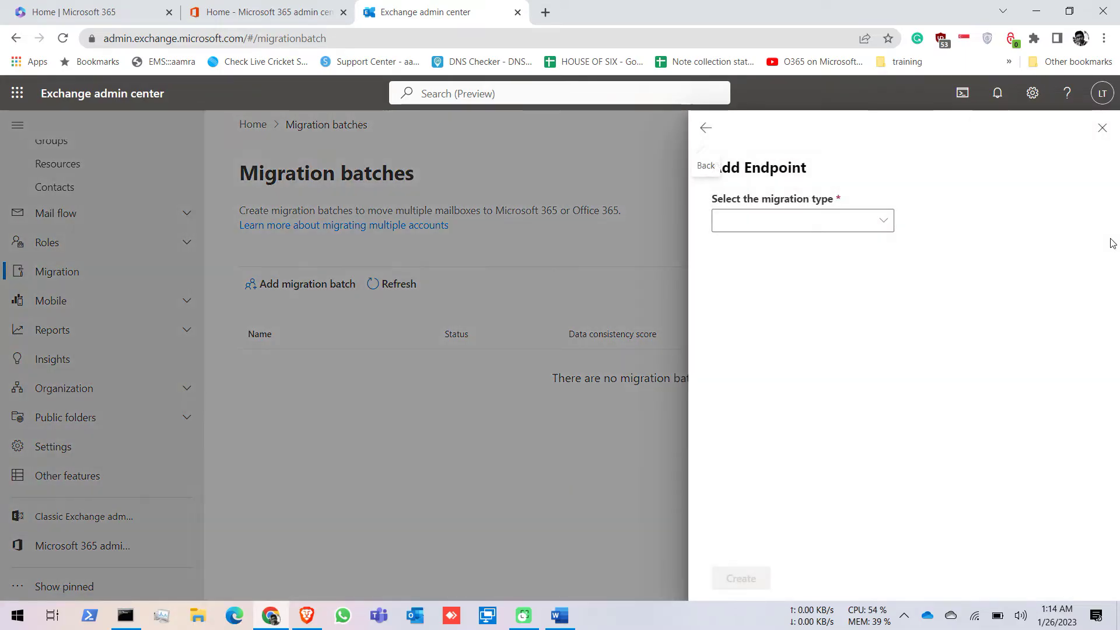
click(874, 222)
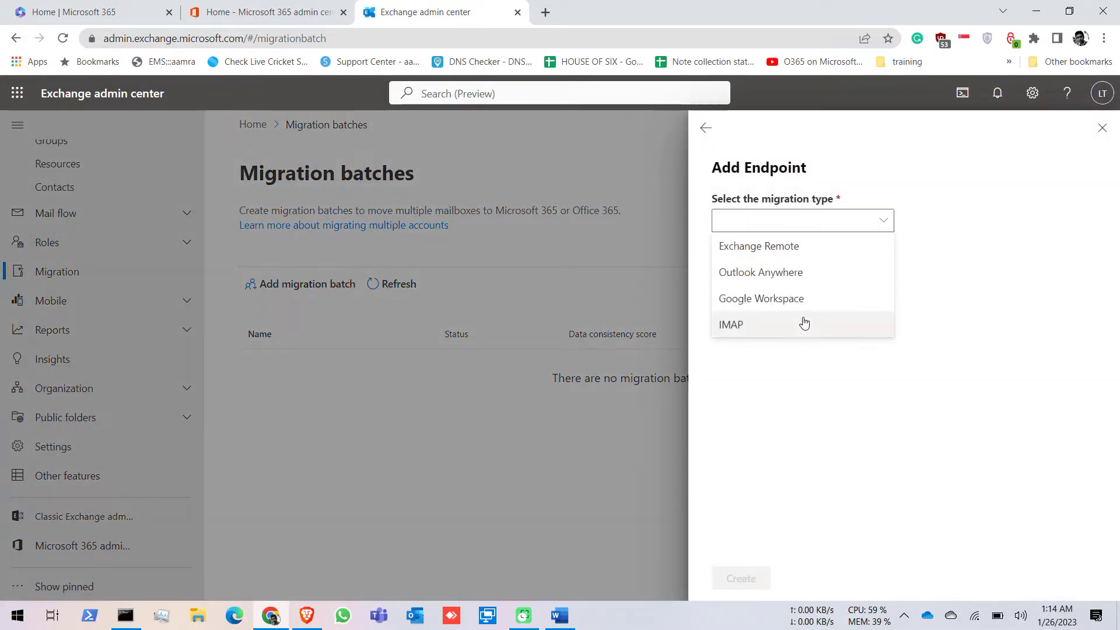
click(804, 324)
scroll(898, 383, down, 3)
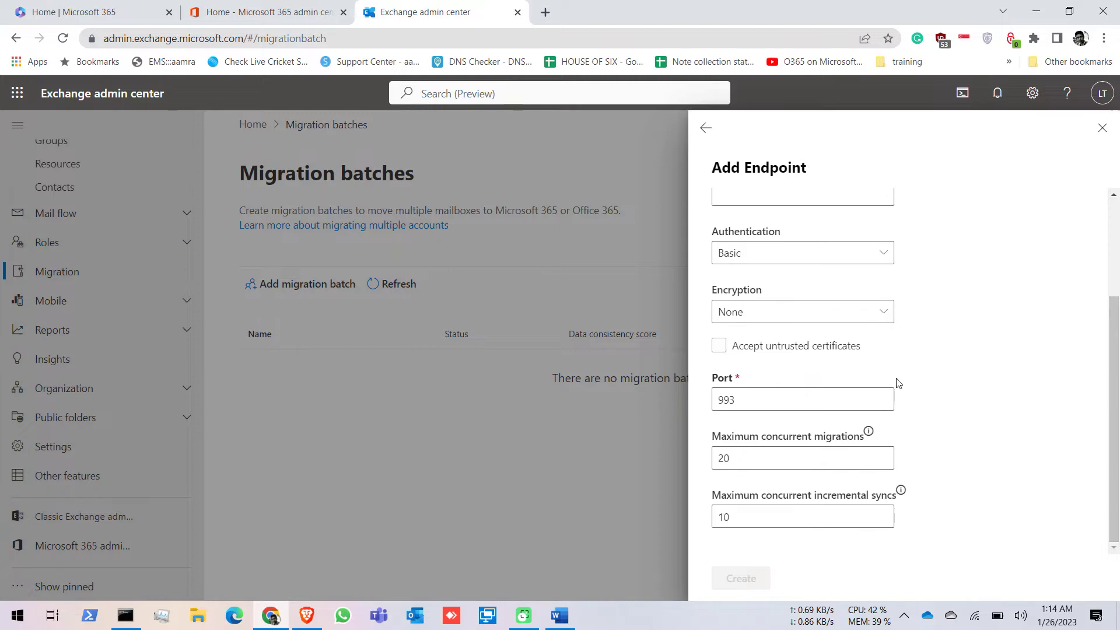
click(861, 315)
click(752, 389)
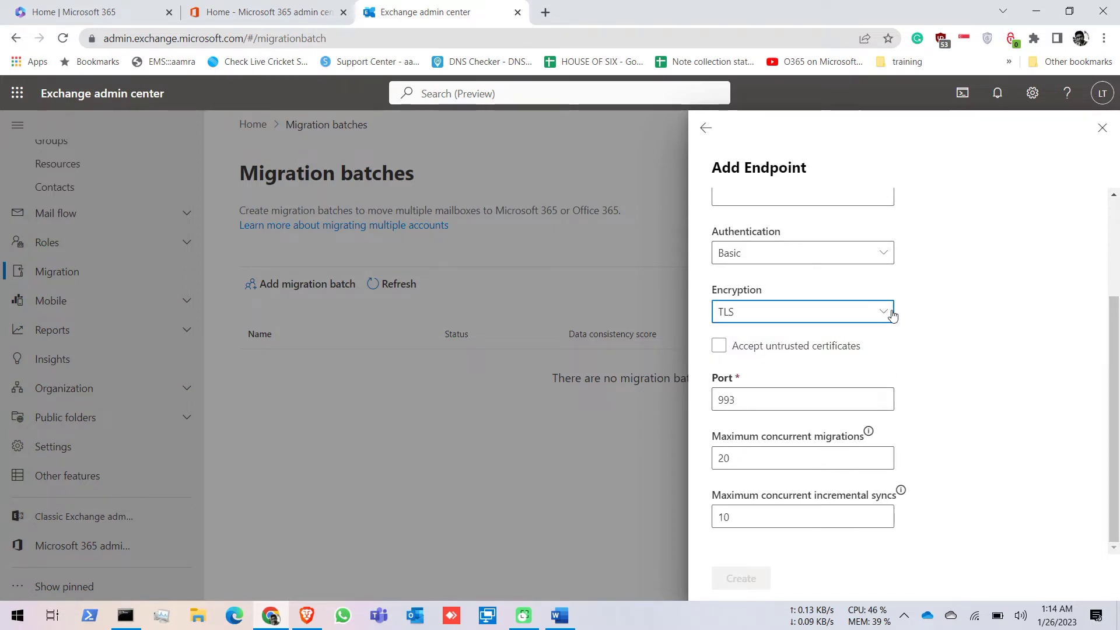
click(825, 315)
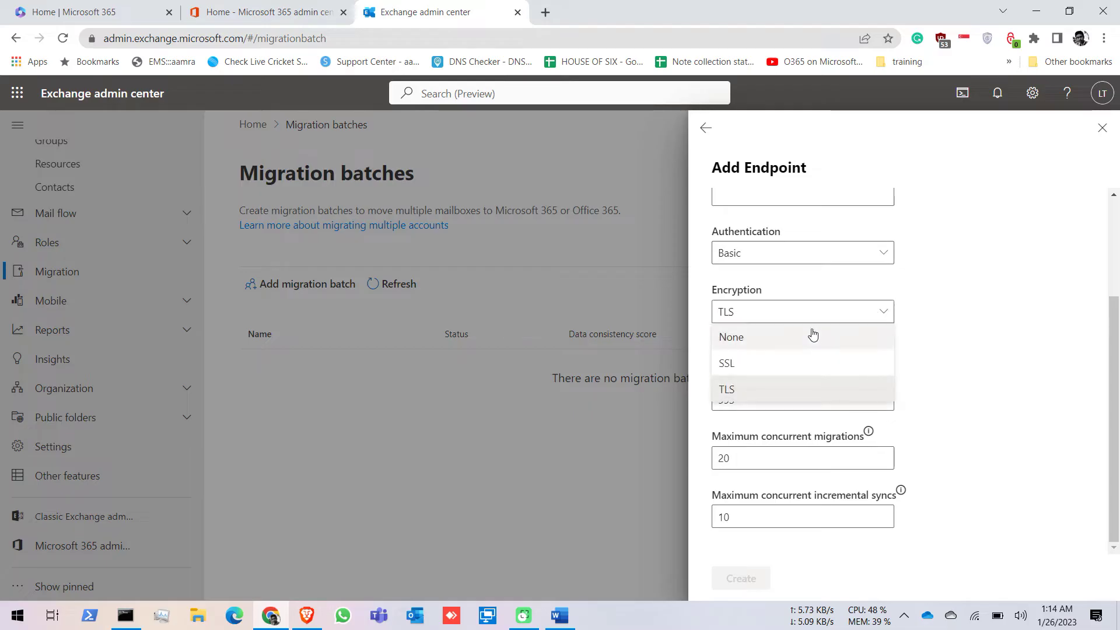
click(813, 335)
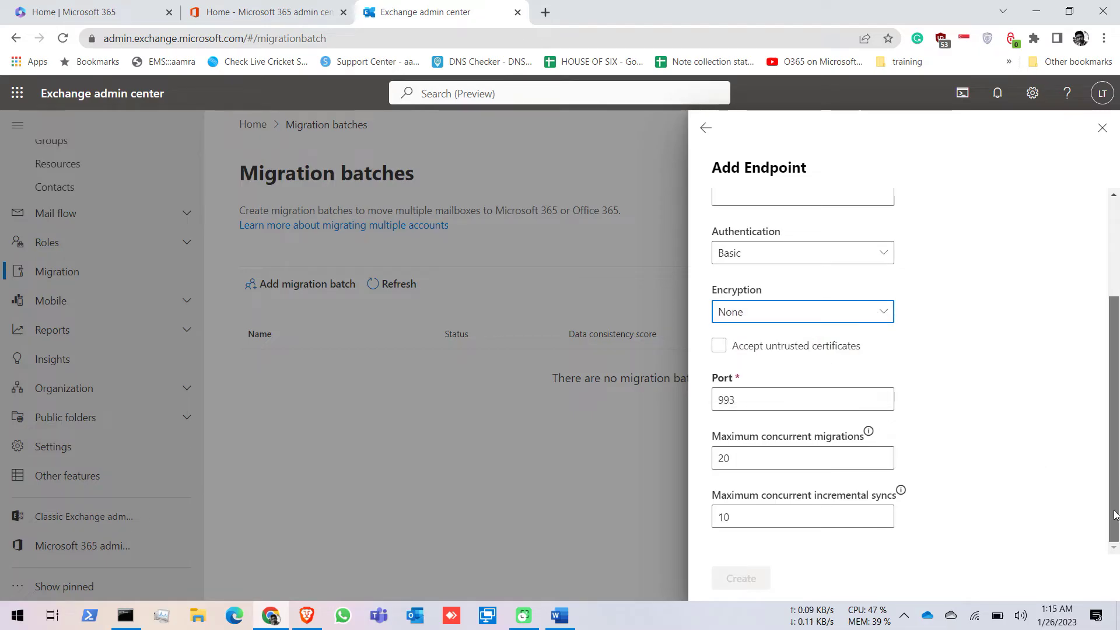
scroll(1117, 357, up, 5)
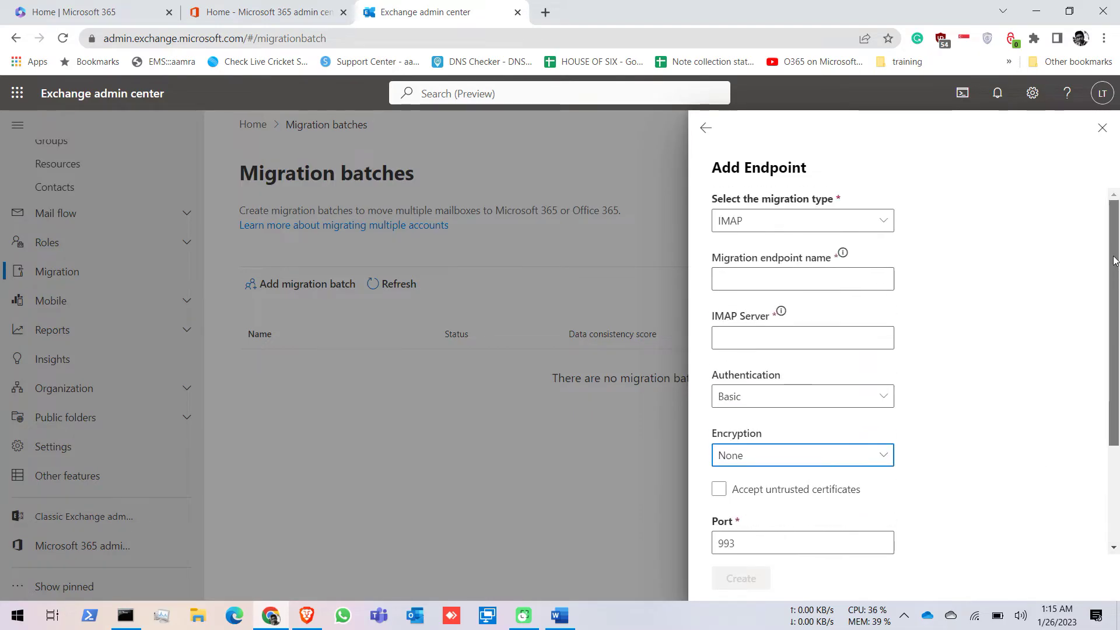
click(1102, 127)
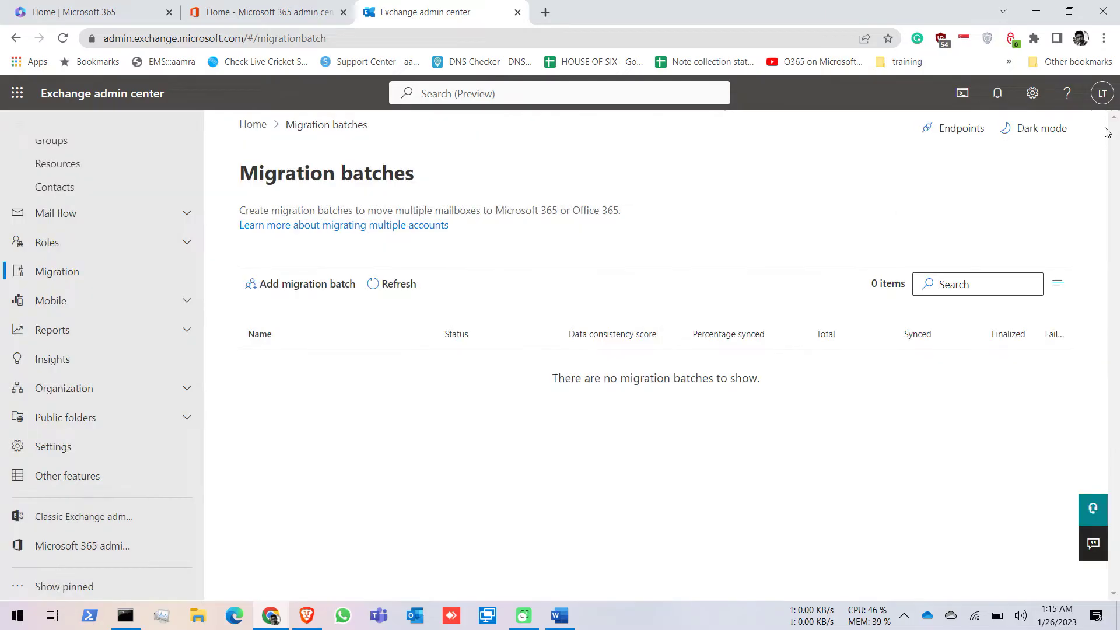
click(968, 134)
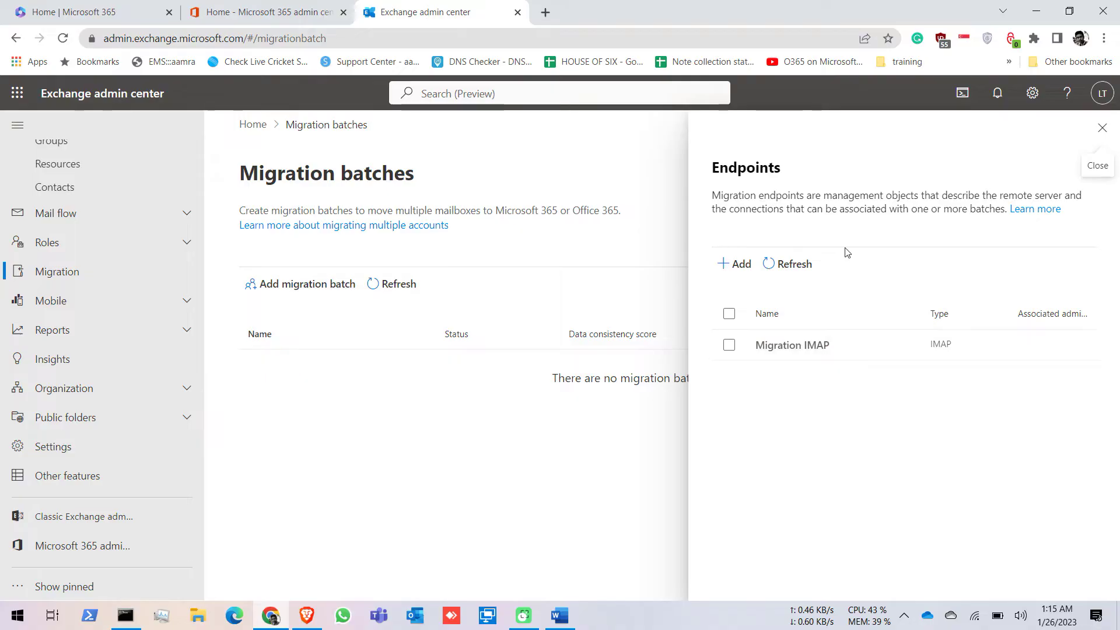
click(1102, 128)
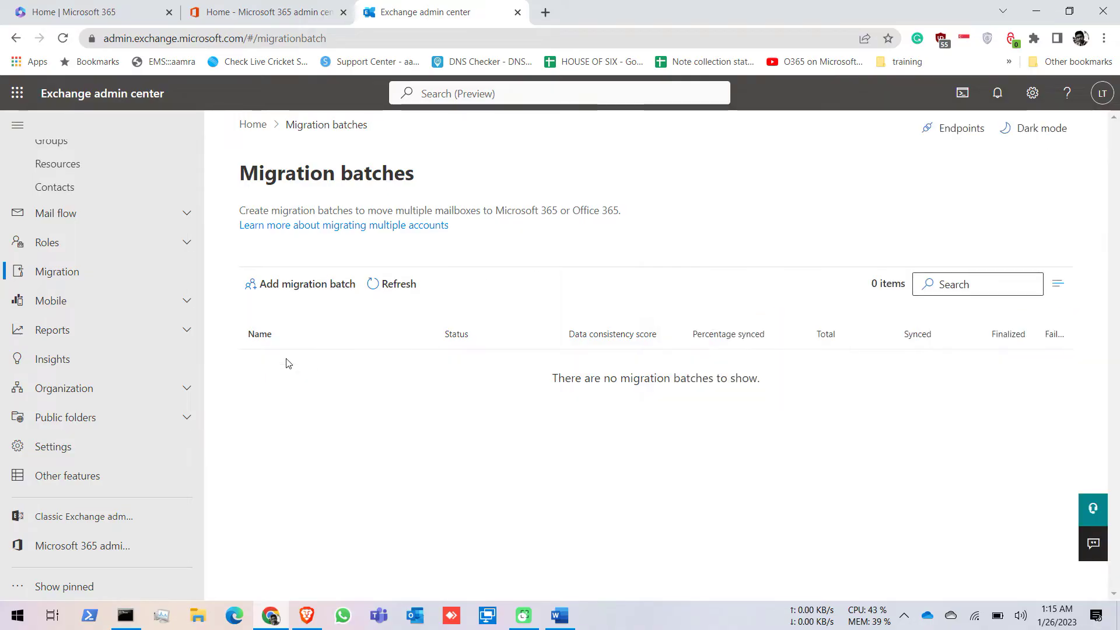
Start a migration batch named "all user migration" with the Migration to Exchange Online path
click(302, 296)
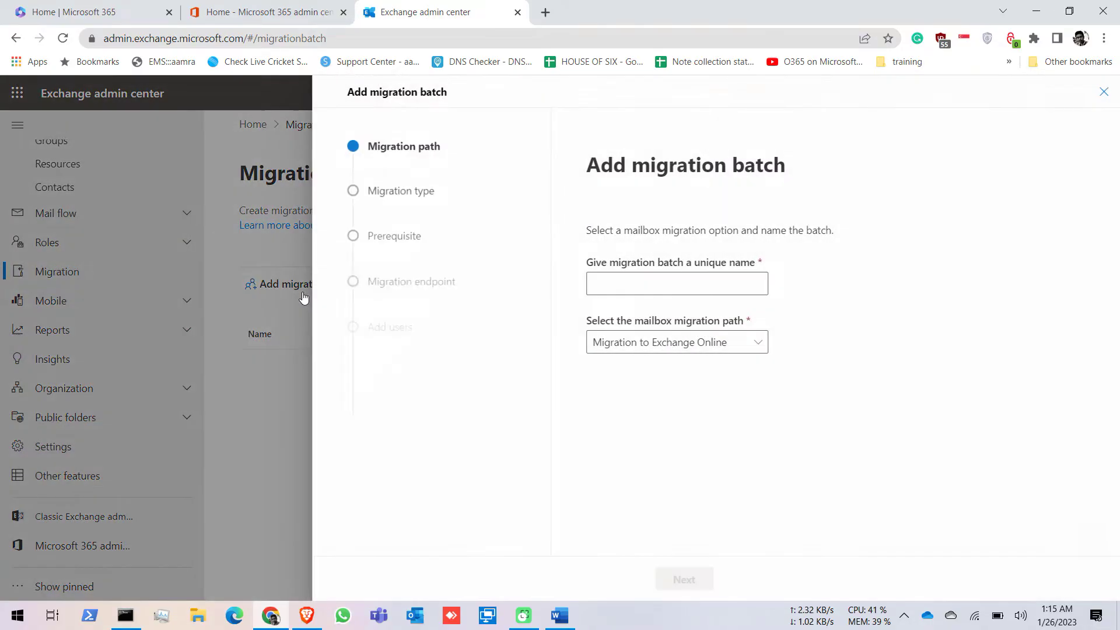
click(669, 292)
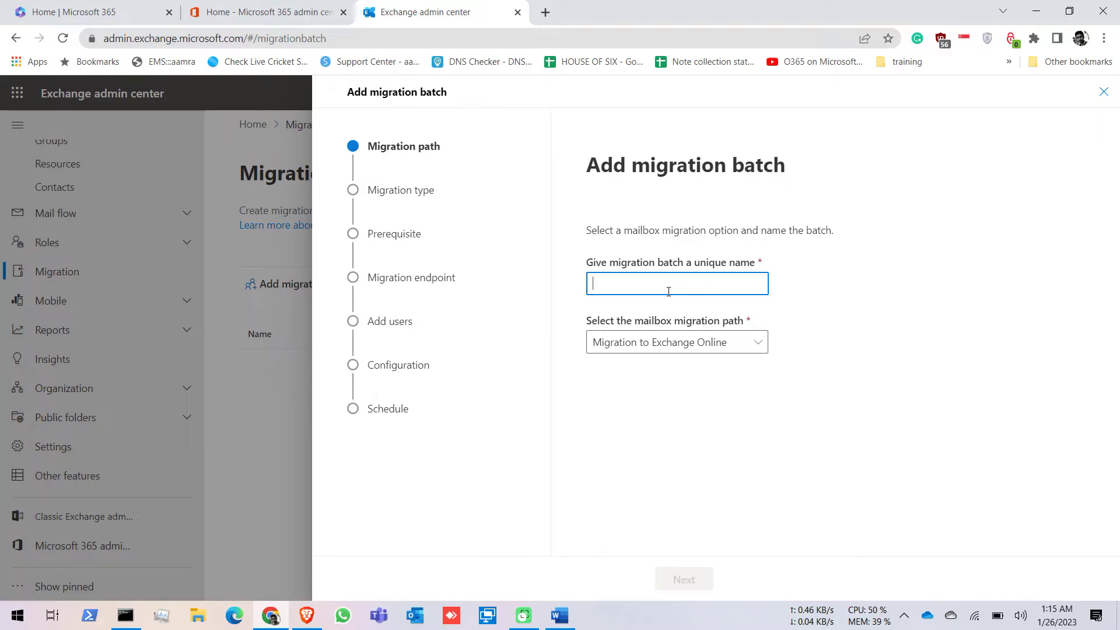
text(all user )
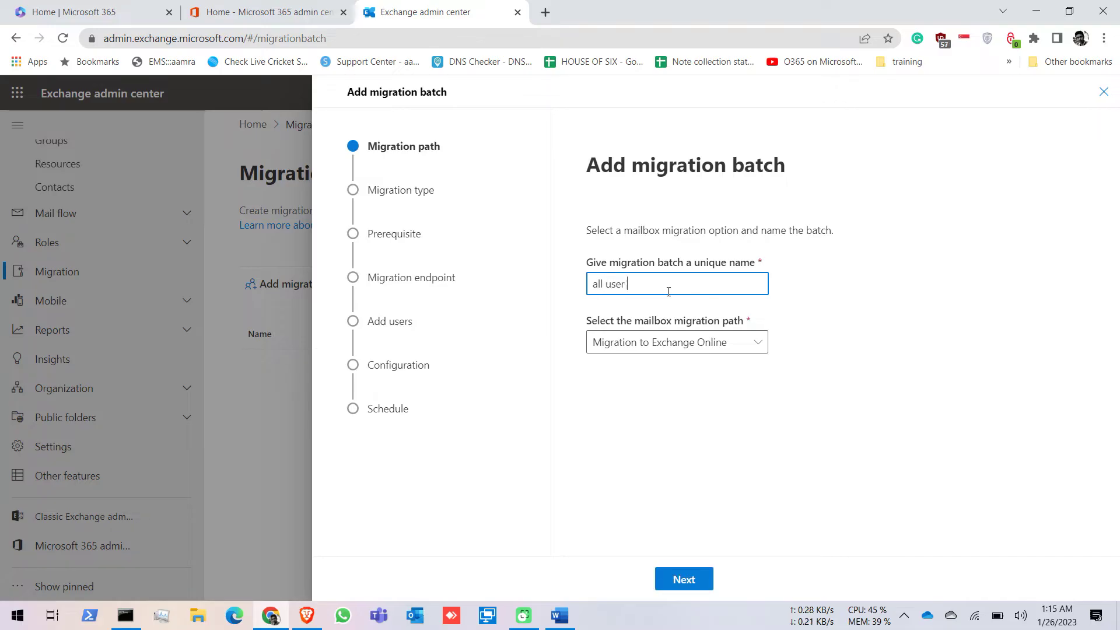
text(migration)
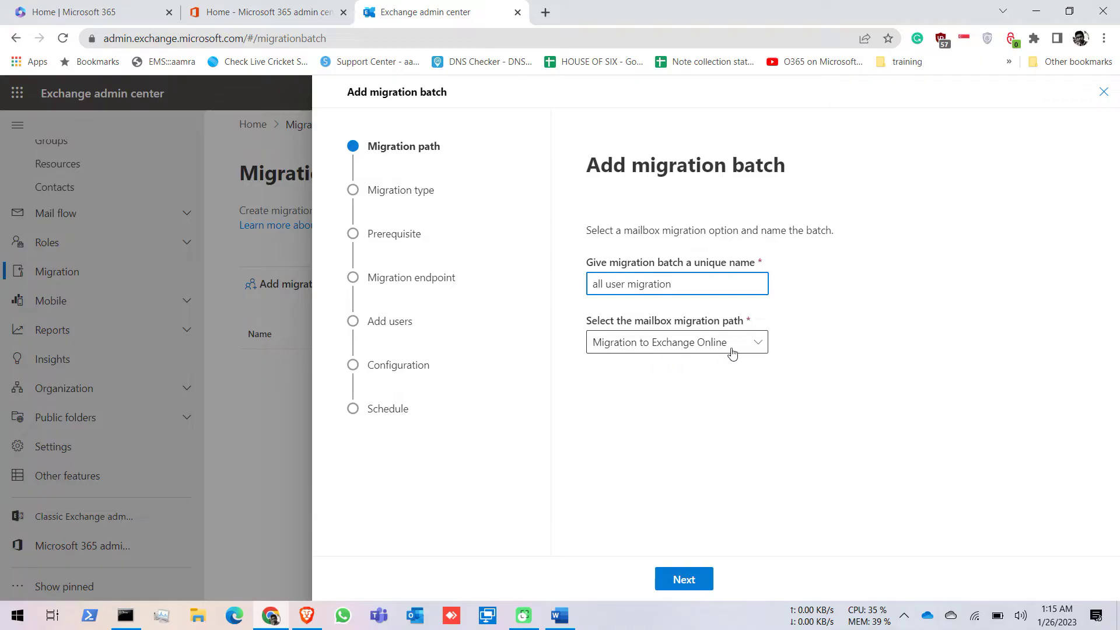
click(687, 579)
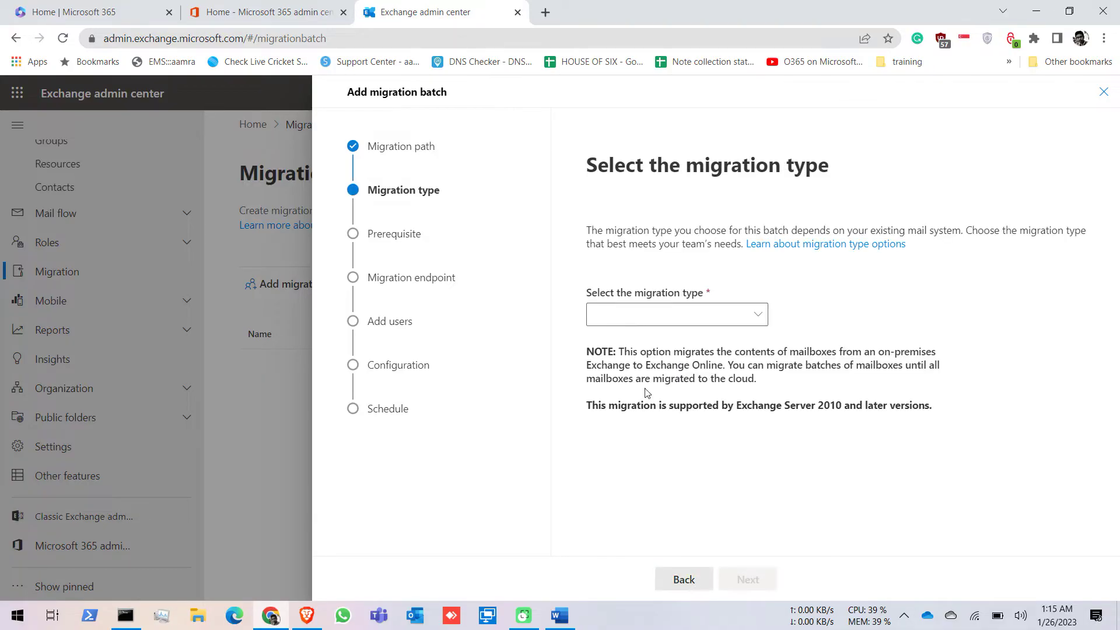
Set the batch's migration type to IMAP migration and continue past the prerequisites
click(760, 318)
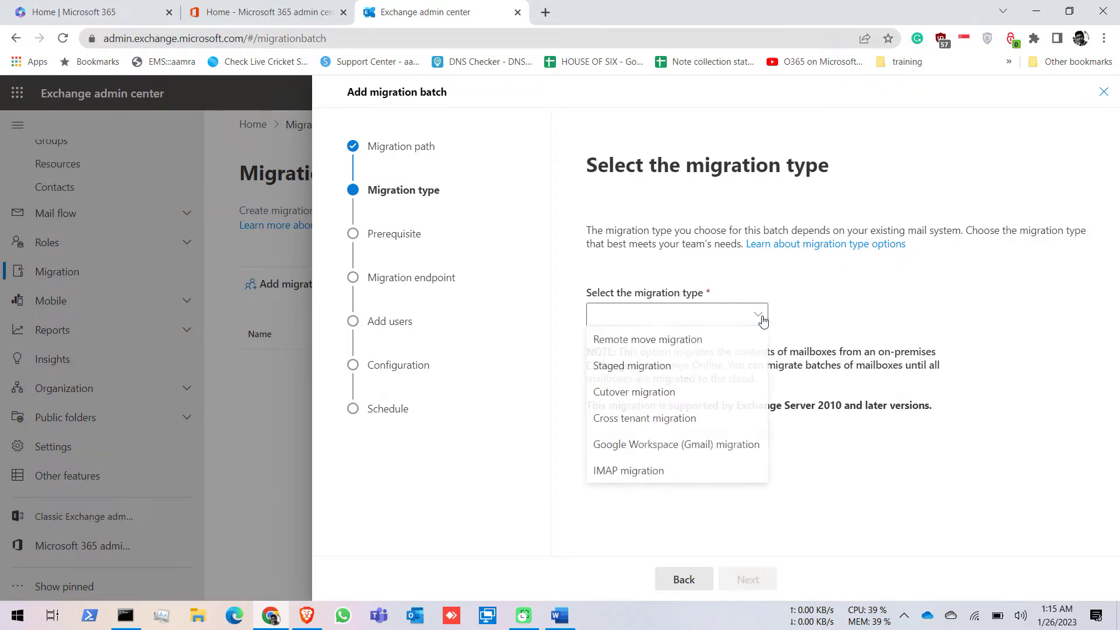
click(638, 471)
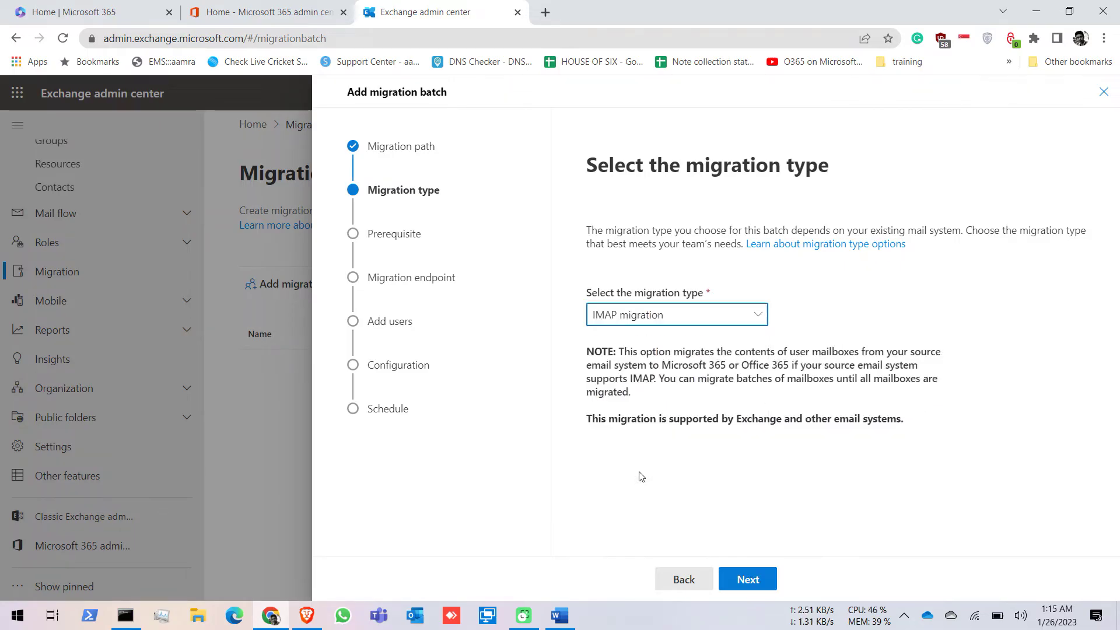
click(752, 575)
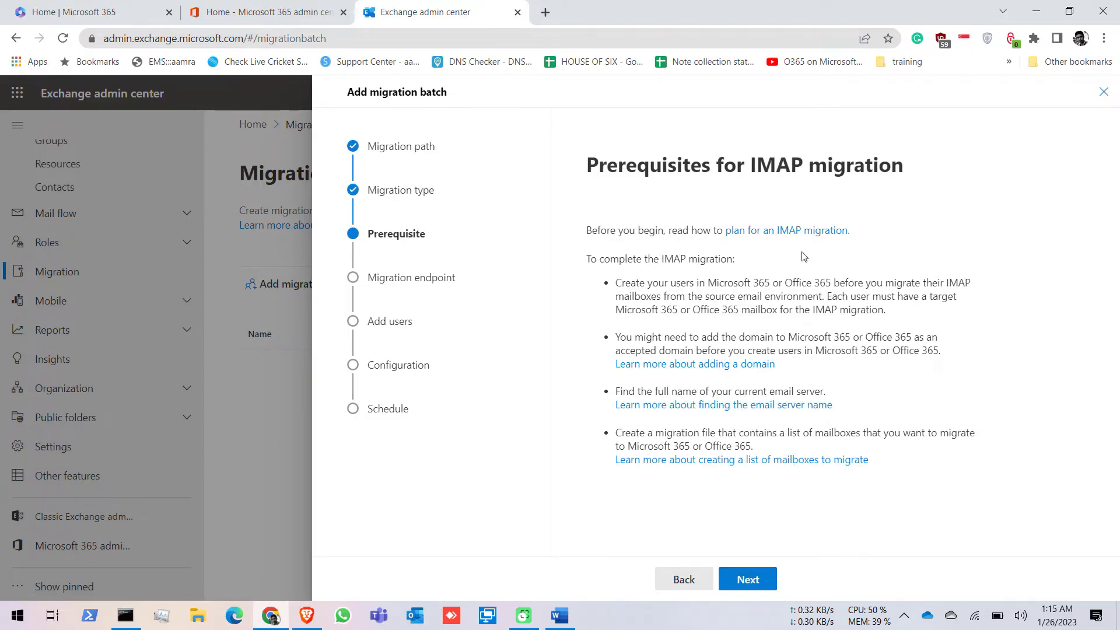
click(758, 582)
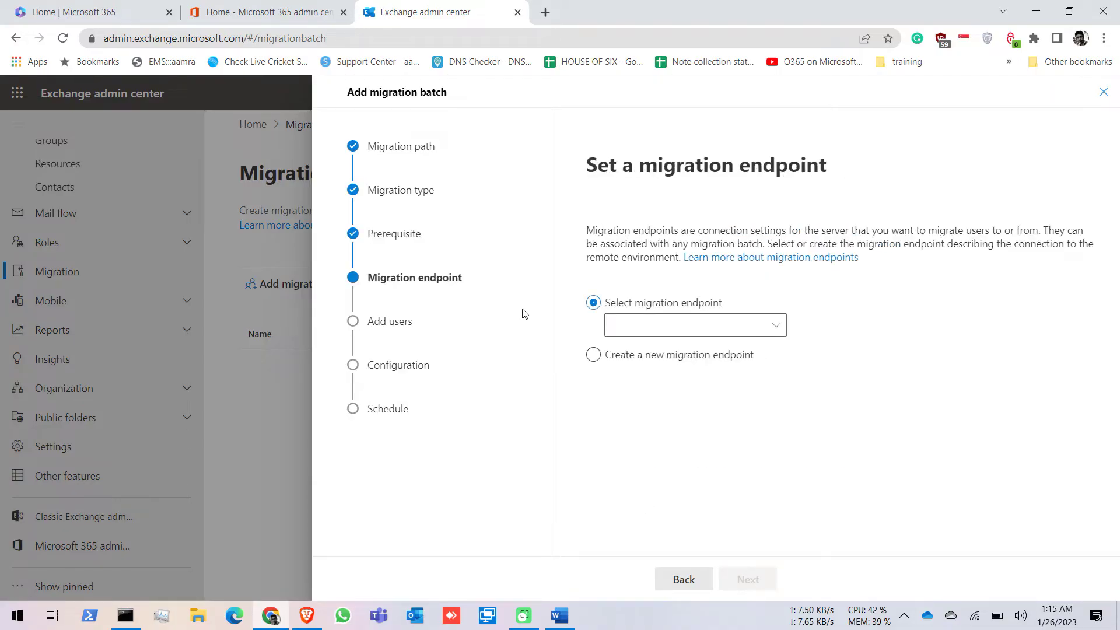
Assign the existing Migration IMAP endpoint to the batch and continue to adding users
click(782, 330)
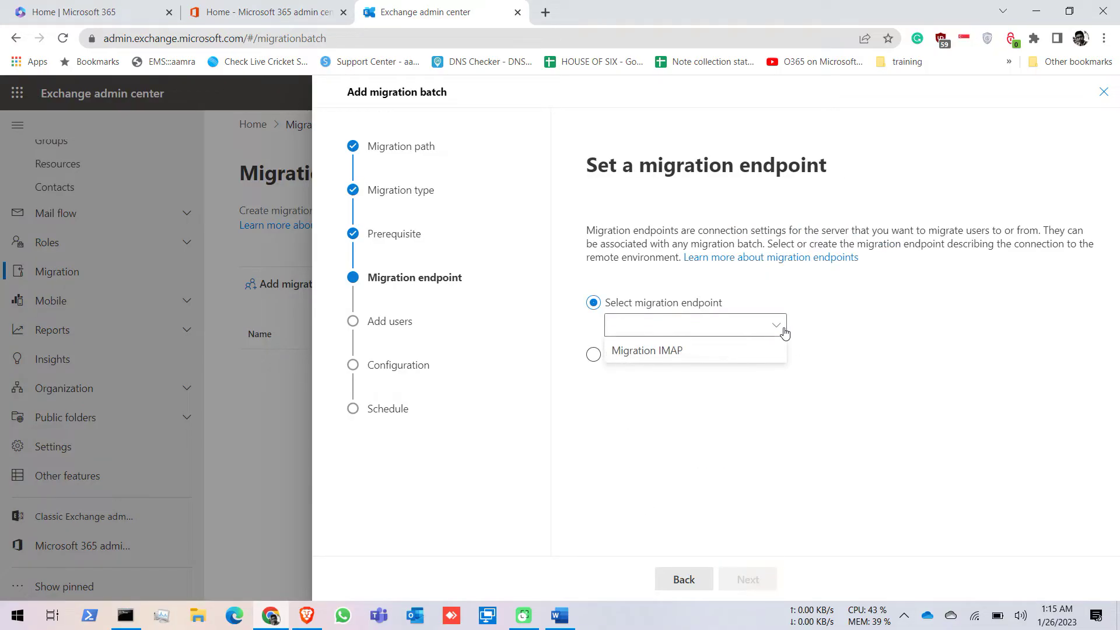
click(663, 355)
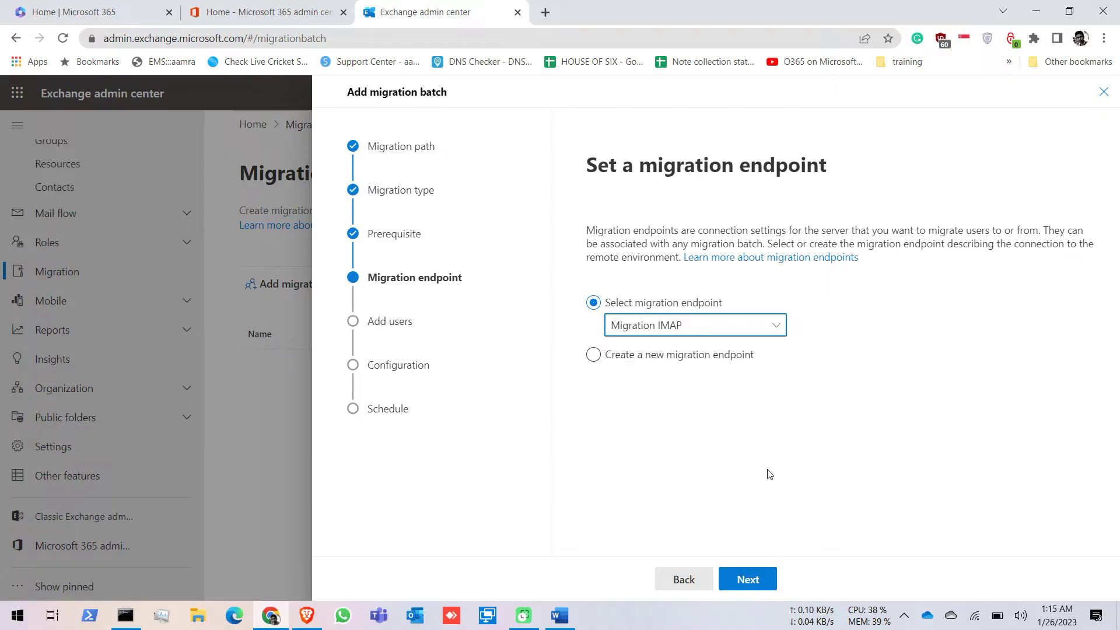
click(757, 584)
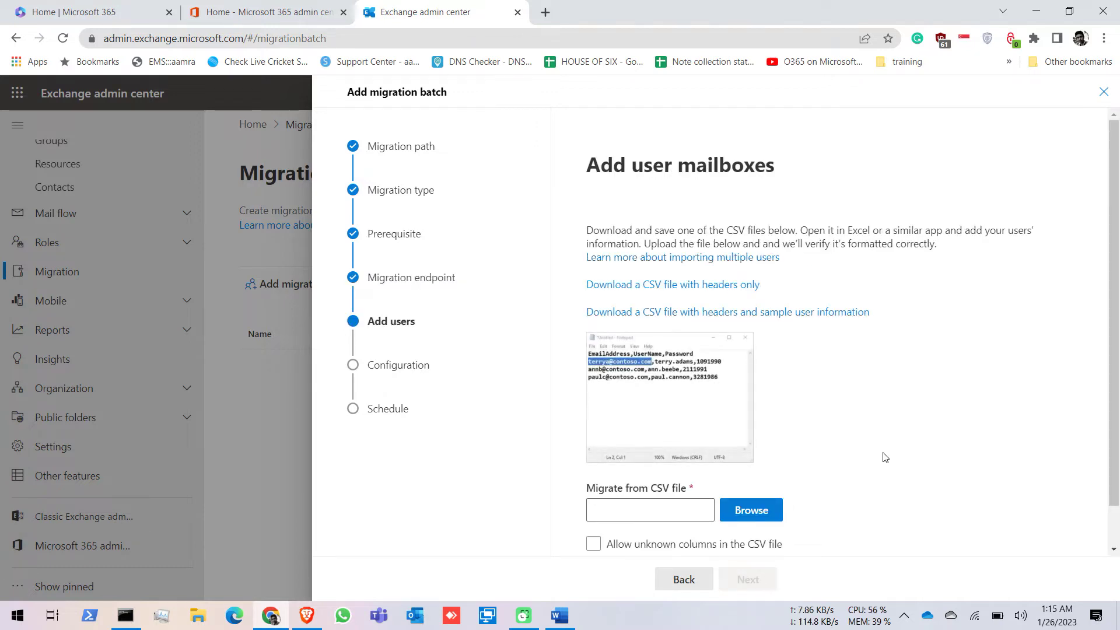
Download the headers-only CSV template for the user mailboxes and open it in Excel
scroll(1096, 362, down, 1)
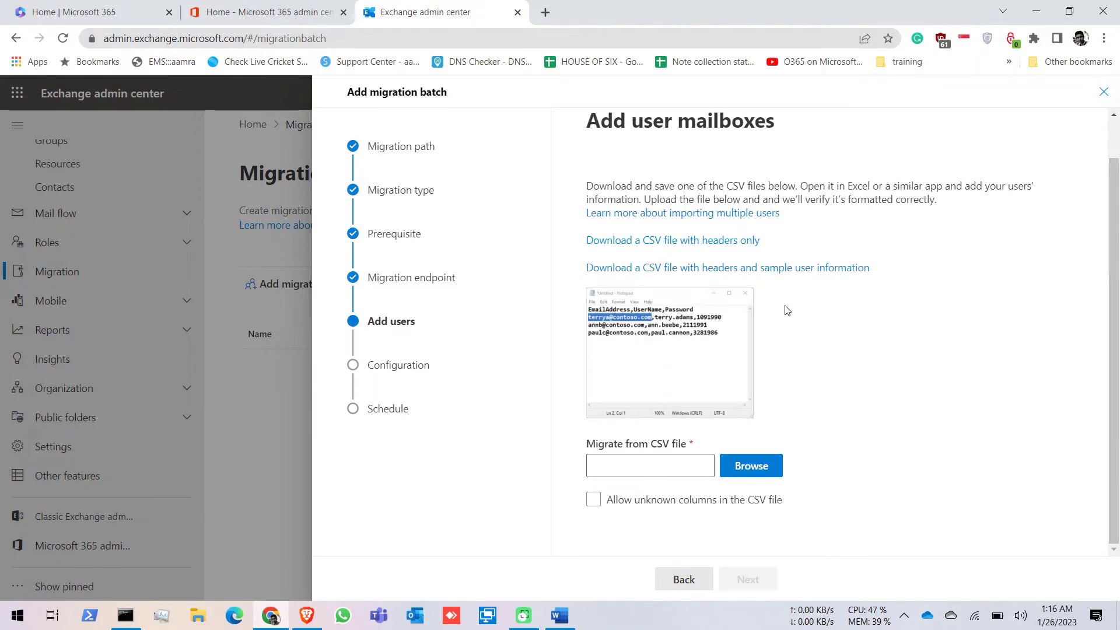
click(702, 246)
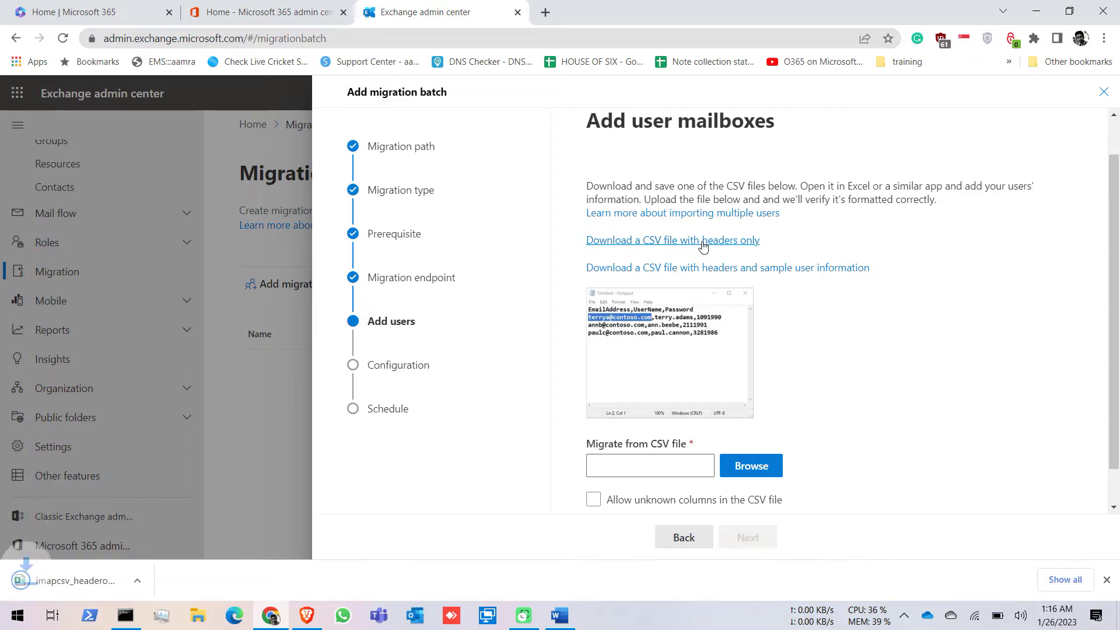
click(80, 583)
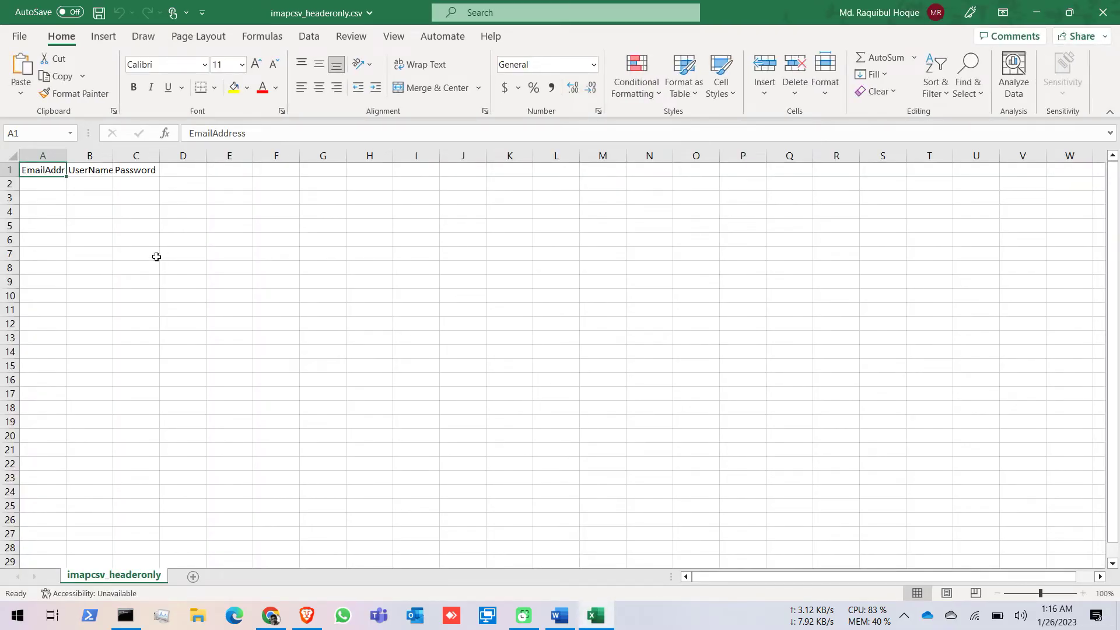
Fit the widths of the EmailAddress, UserName and Password columns to their headers
double_click(68, 156)
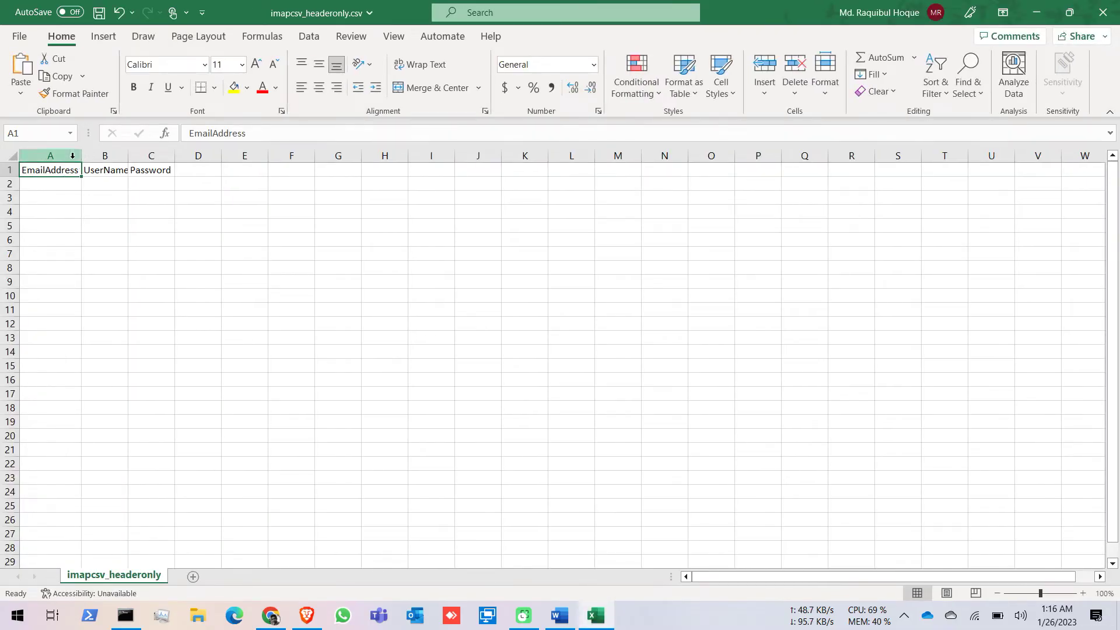
double_click(129, 156)
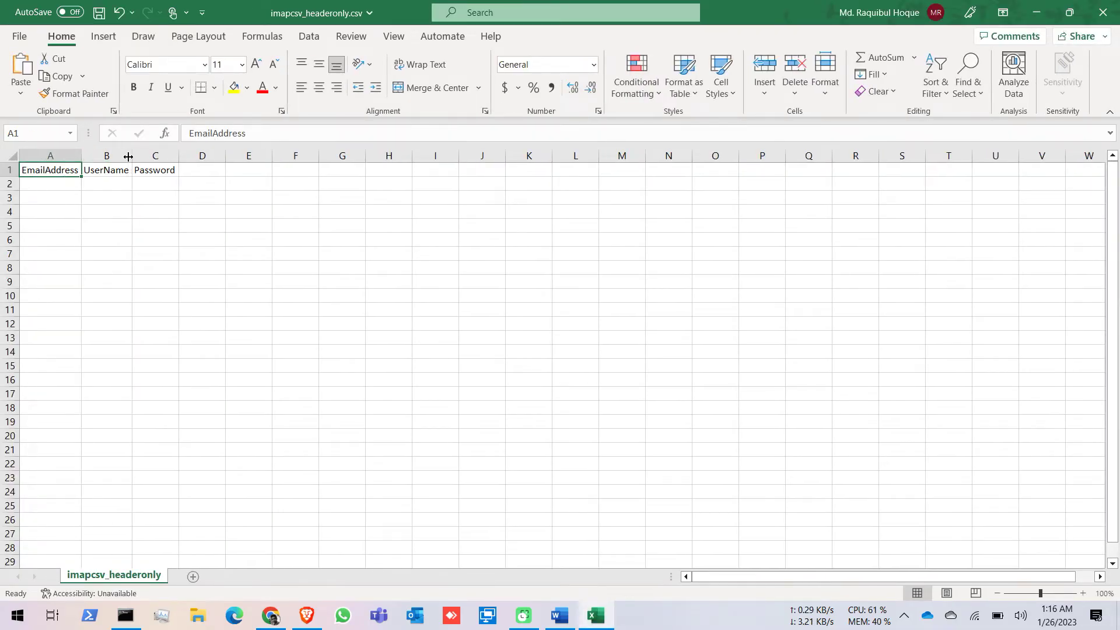
double_click(178, 156)
Enter "Local server" in A2 and "microsoft server" in B2, and fit the UserName column to its contents
click(52, 184)
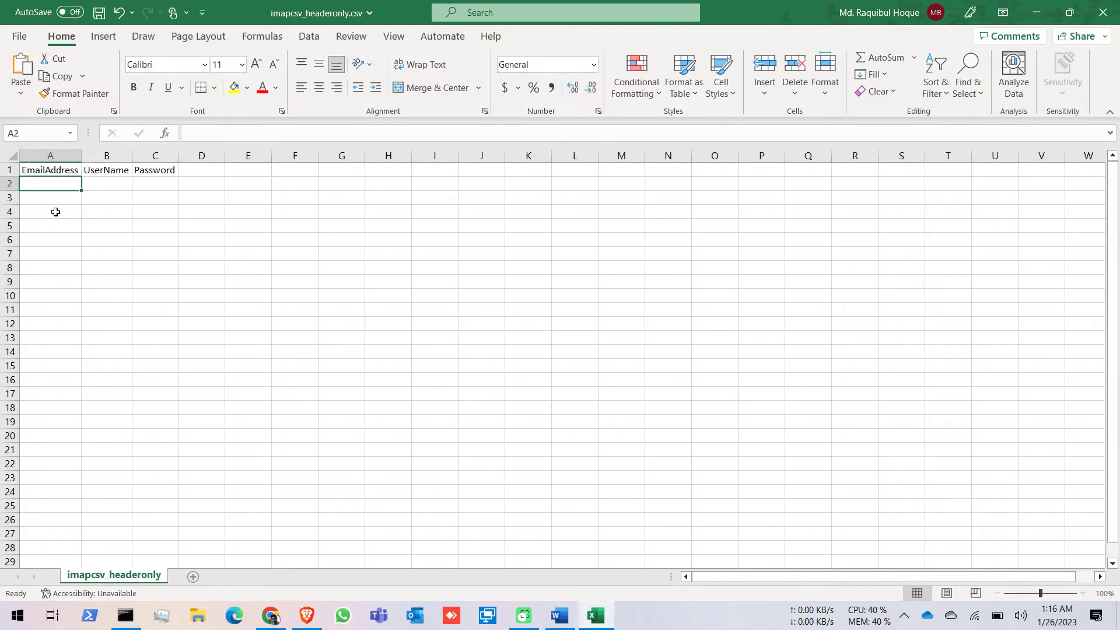
text(Local)
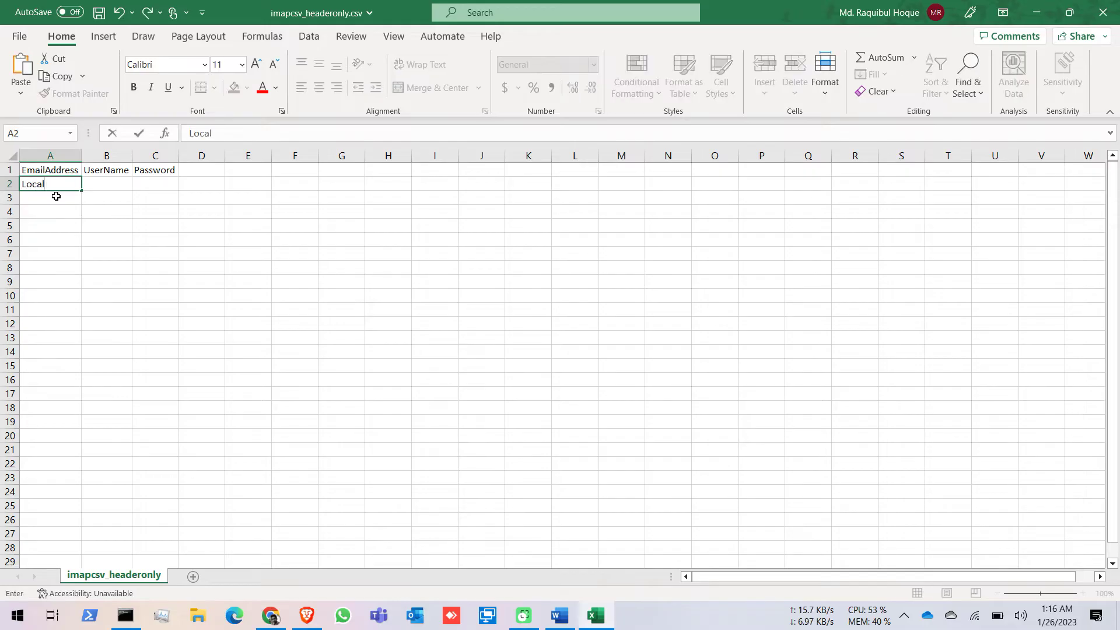
text( server)
click(113, 185)
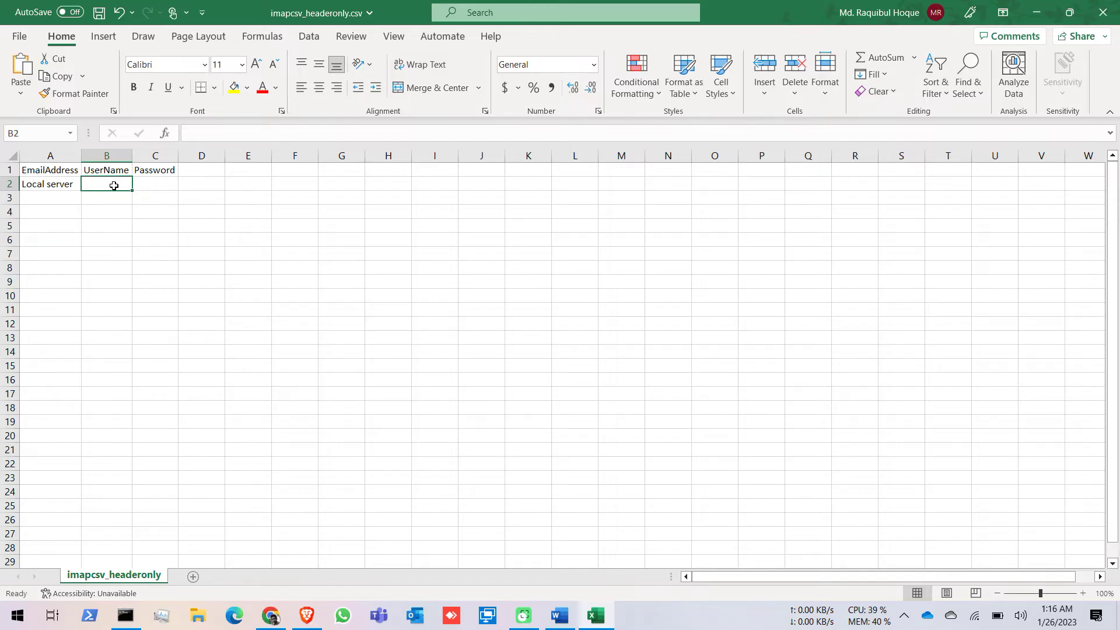
text(micro)
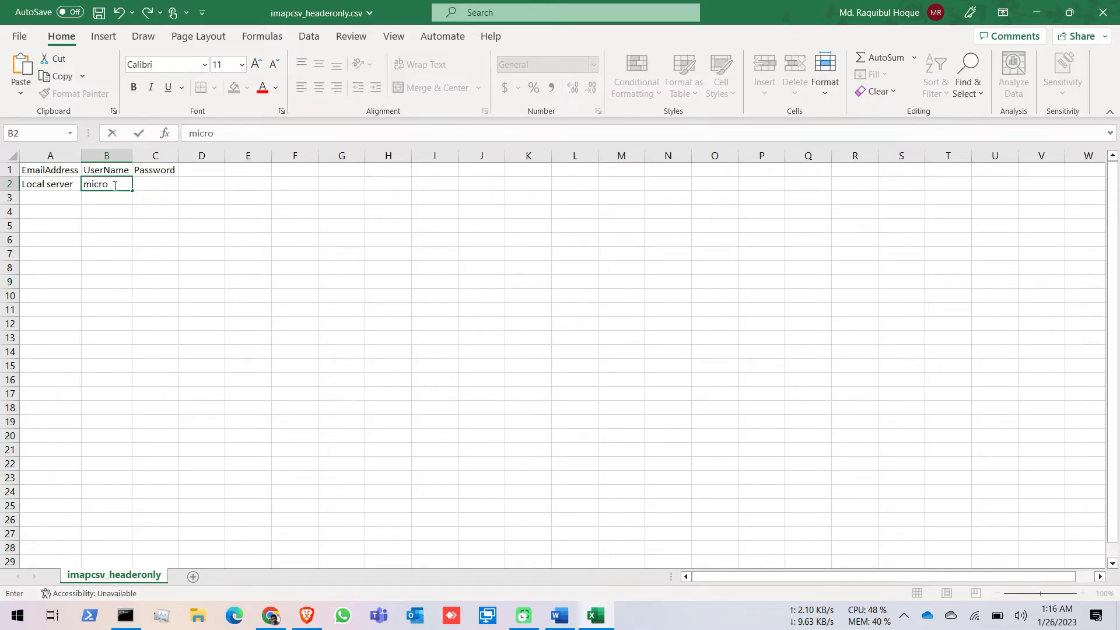
text(soft server)
double_click(131, 155)
click(132, 153)
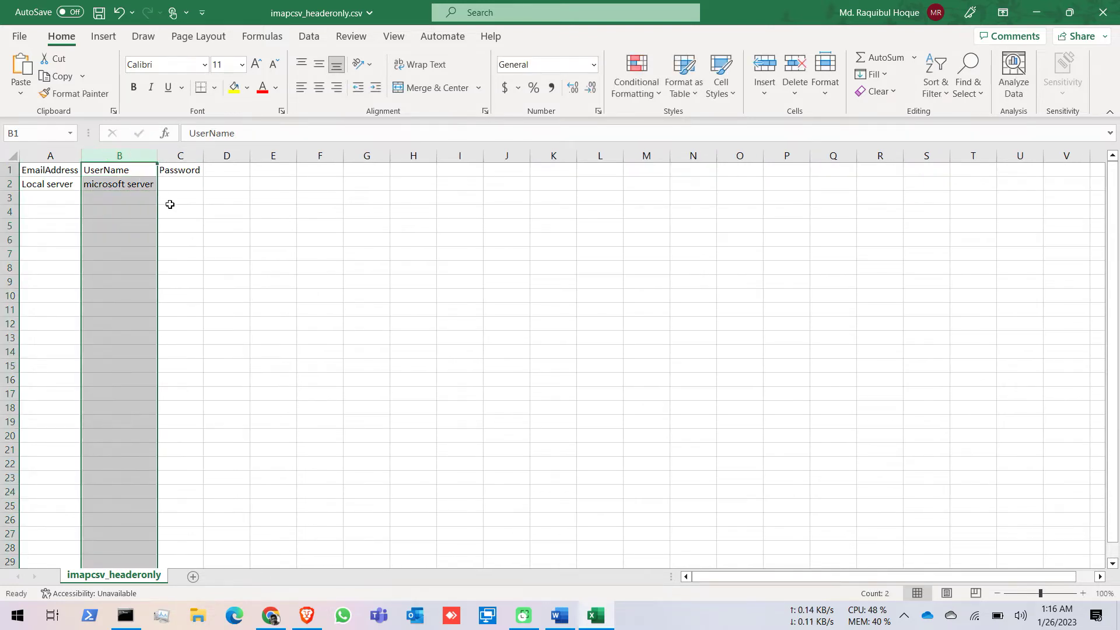
Enter the note "Local server user" in C2 and fit the Password column to its contents
click(187, 188)
text(Lo)
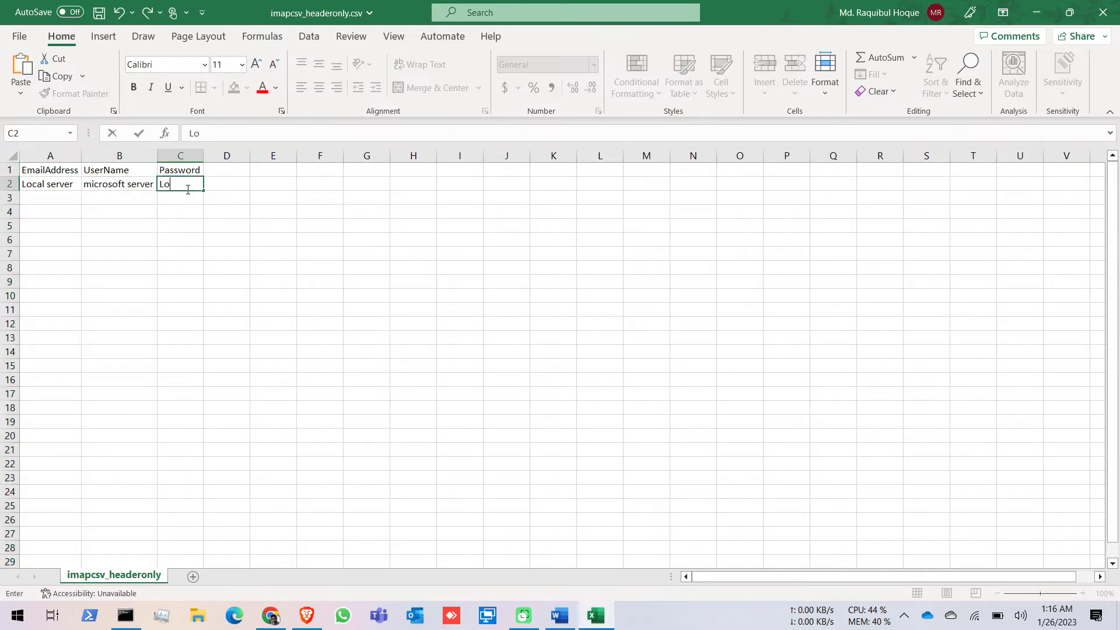
text(cal server user)
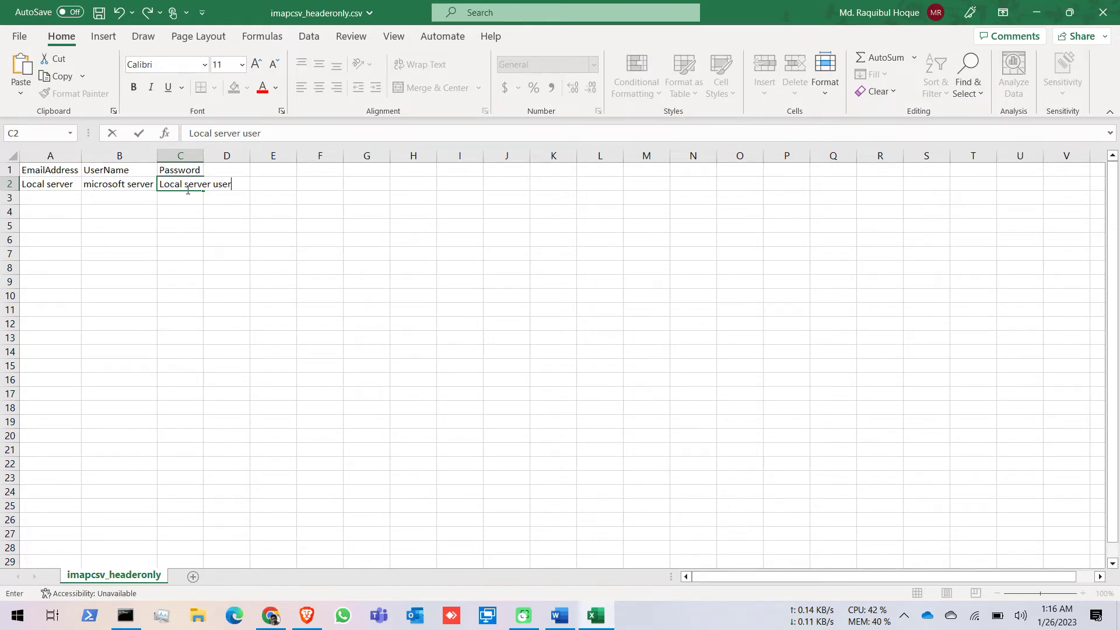
click(213, 236)
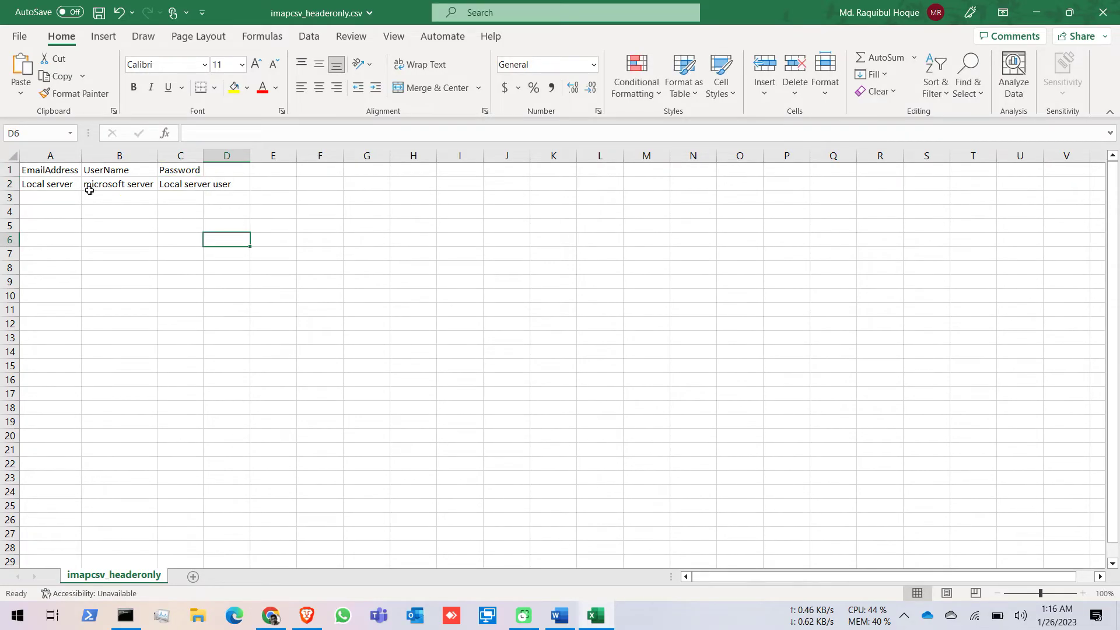
double_click(210, 158)
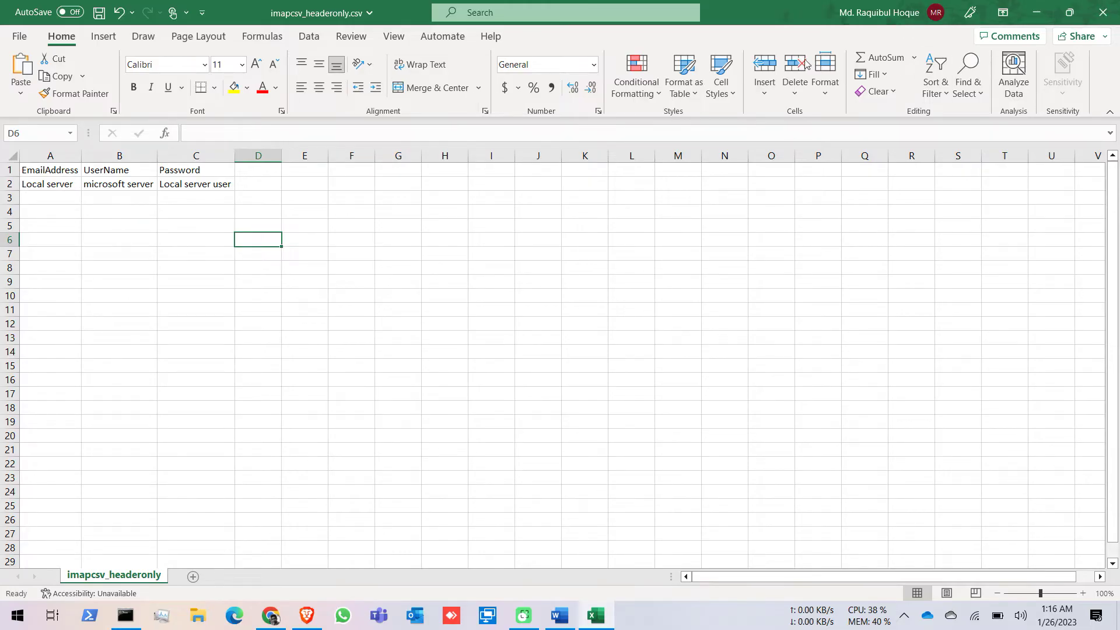
Close the imapcsv_headeronly.csv workbook and return to the Add user mailboxes page
click(1115, 4)
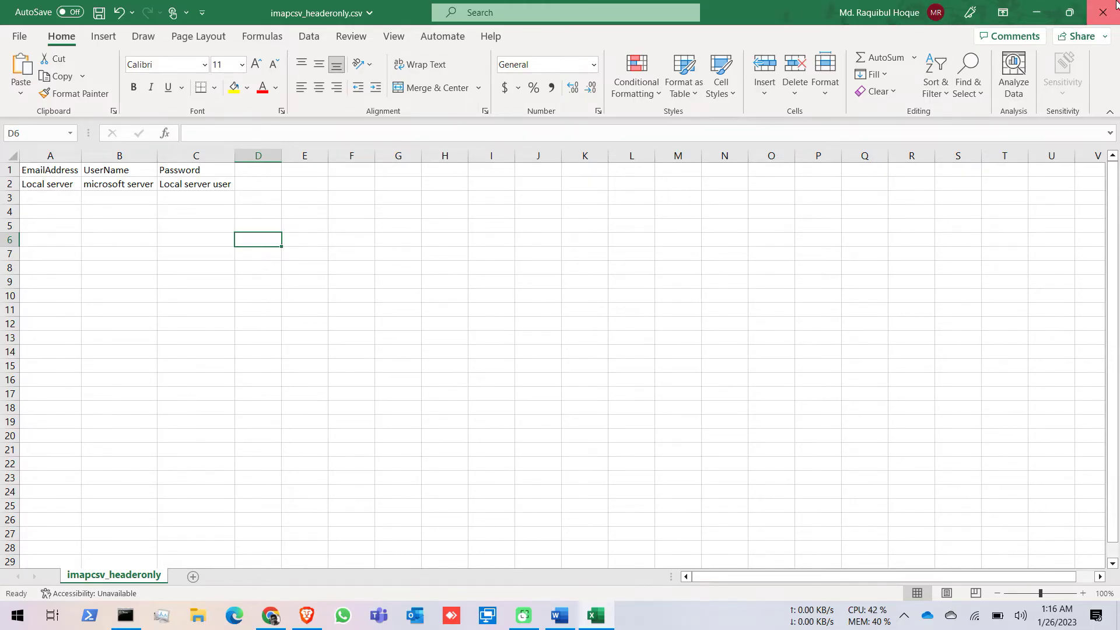
click(560, 324)
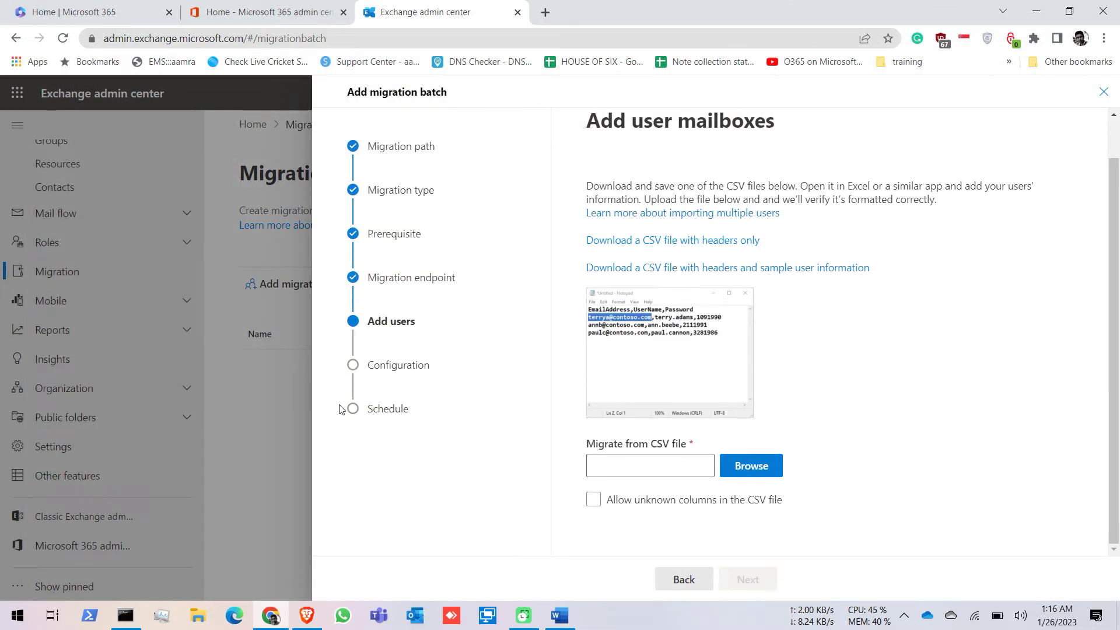
Switch to the Microsoft 365 admin center and open the Active users list to review the existing accounts
click(262, 11)
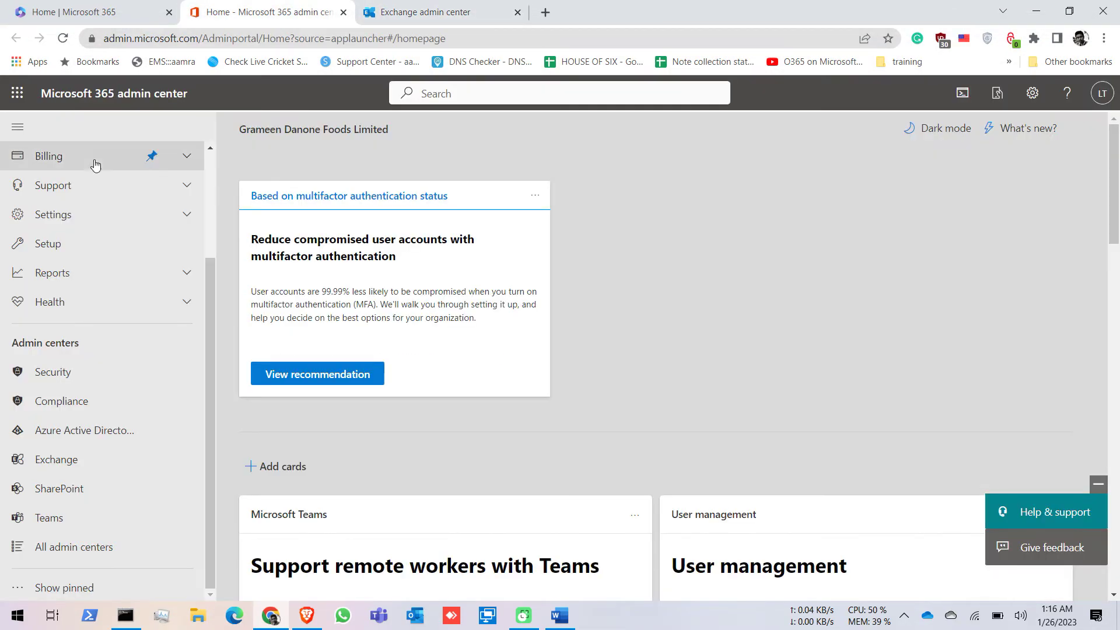
scroll(82, 200, up, 3)
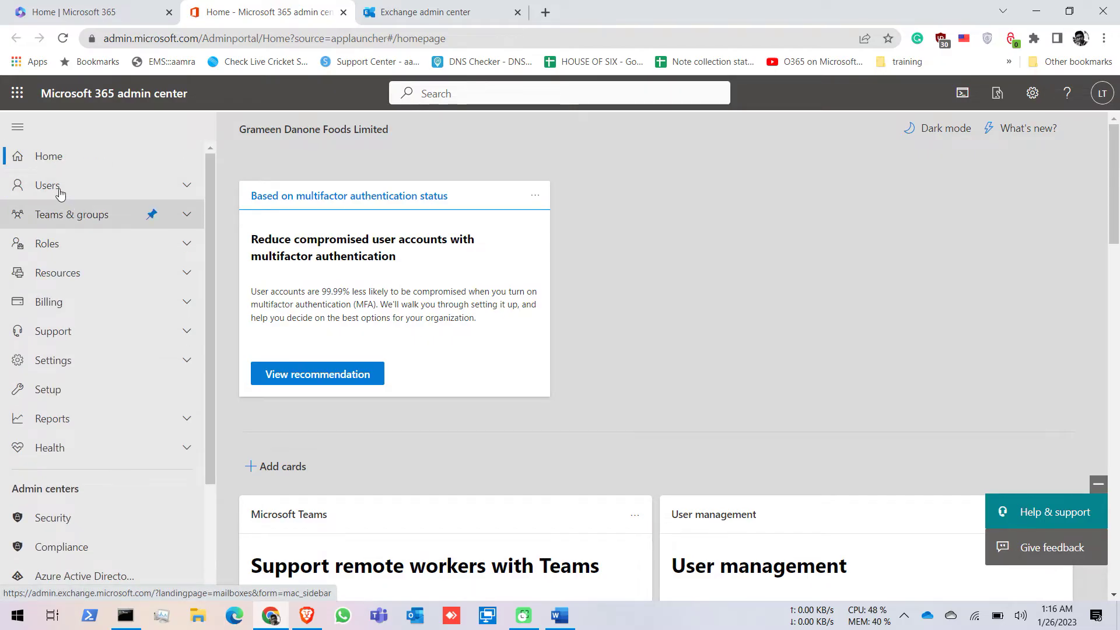
click(59, 190)
click(62, 212)
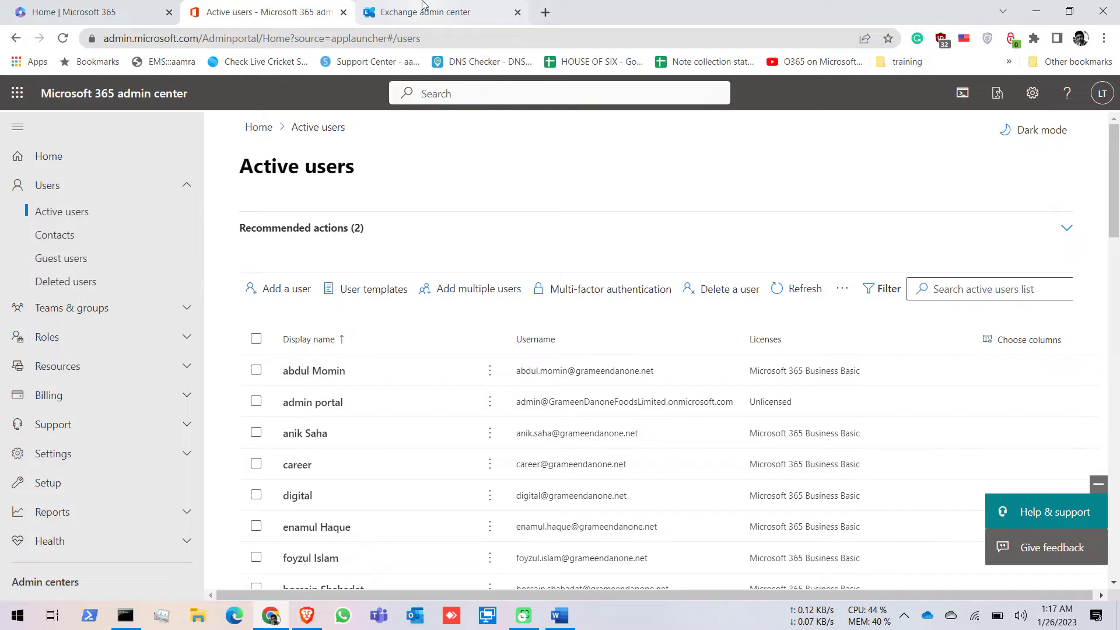
Return to the Exchange admin center's migration batch setup and upload "rest of users.csv" from the Desktop as the migration file
click(443, 6)
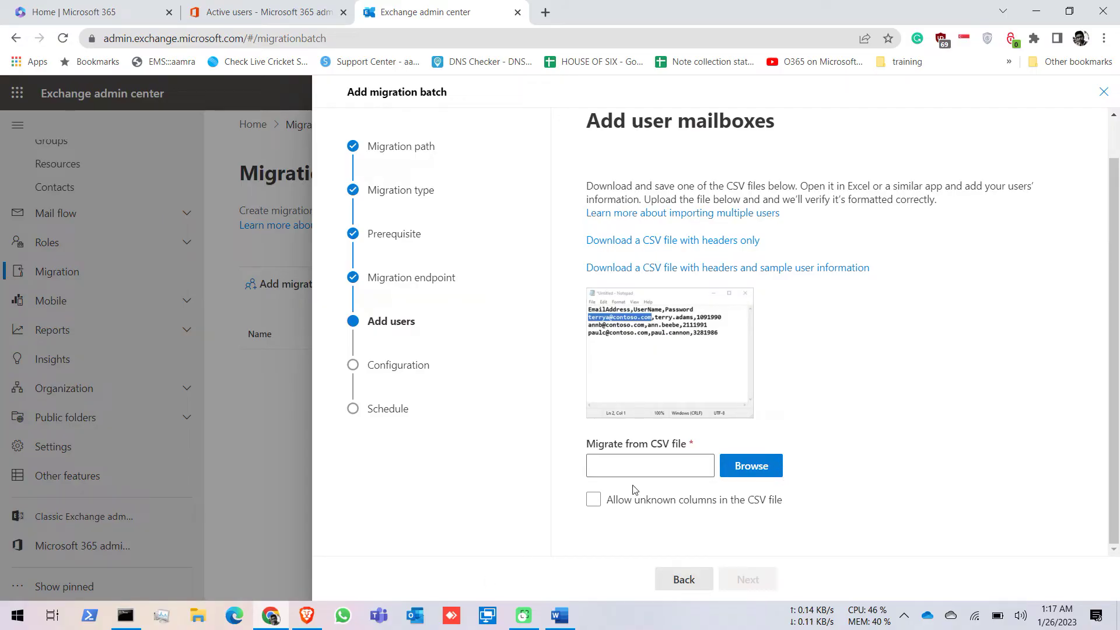
click(751, 466)
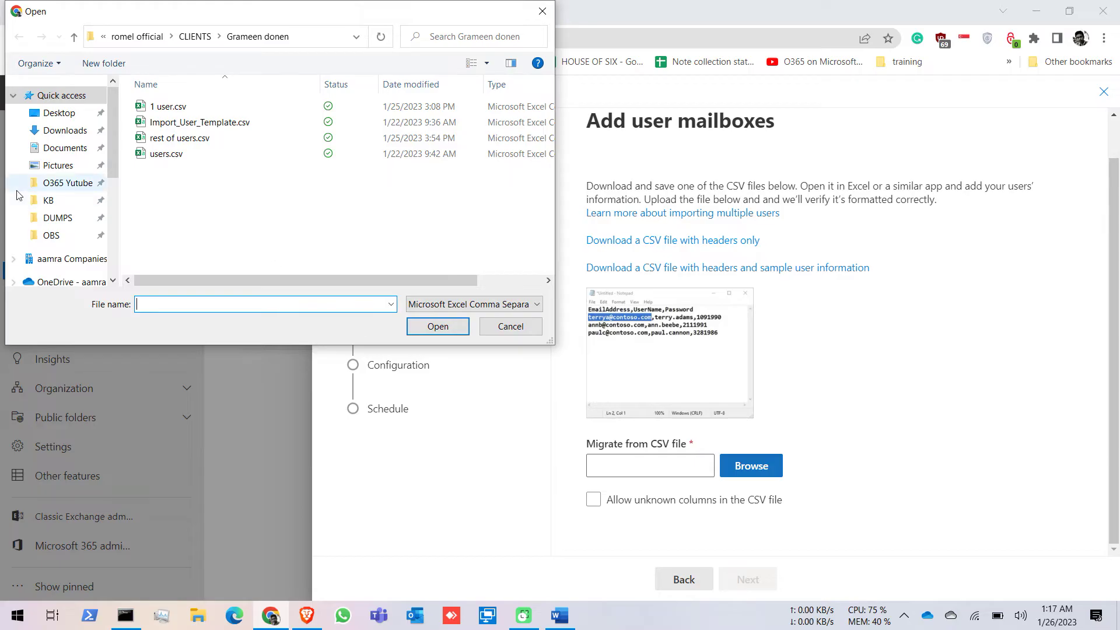
click(59, 112)
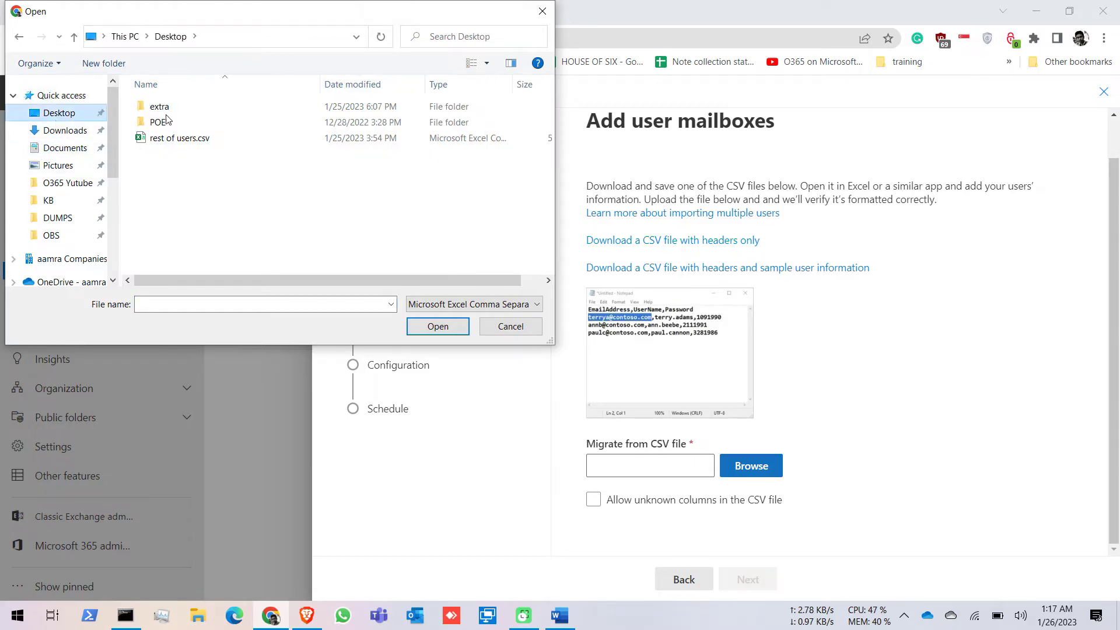
click(249, 140)
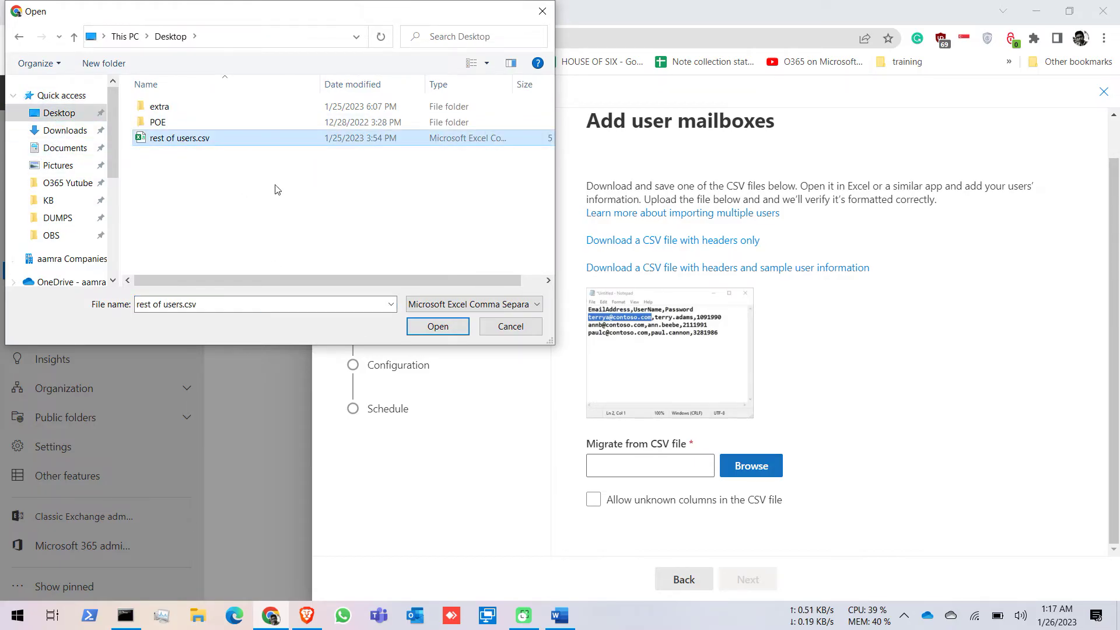
click(438, 326)
scroll(819, 439, down, 1)
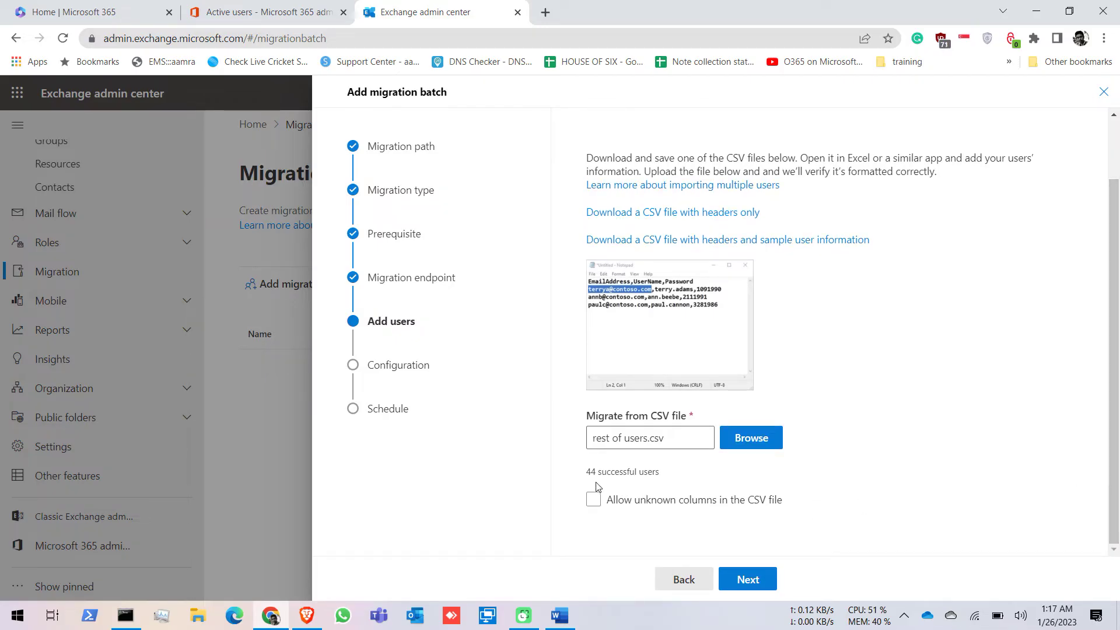
Continue past the configuration settings without any migration filtering options and review the batch's report recipient, start and end schedule settings
click(760, 581)
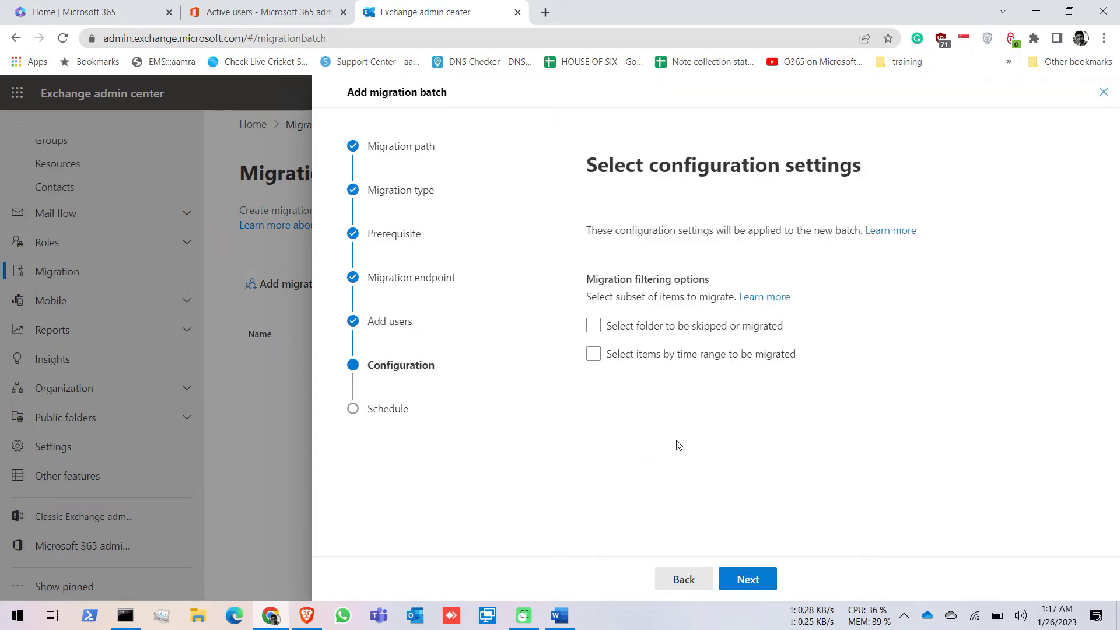
click(770, 586)
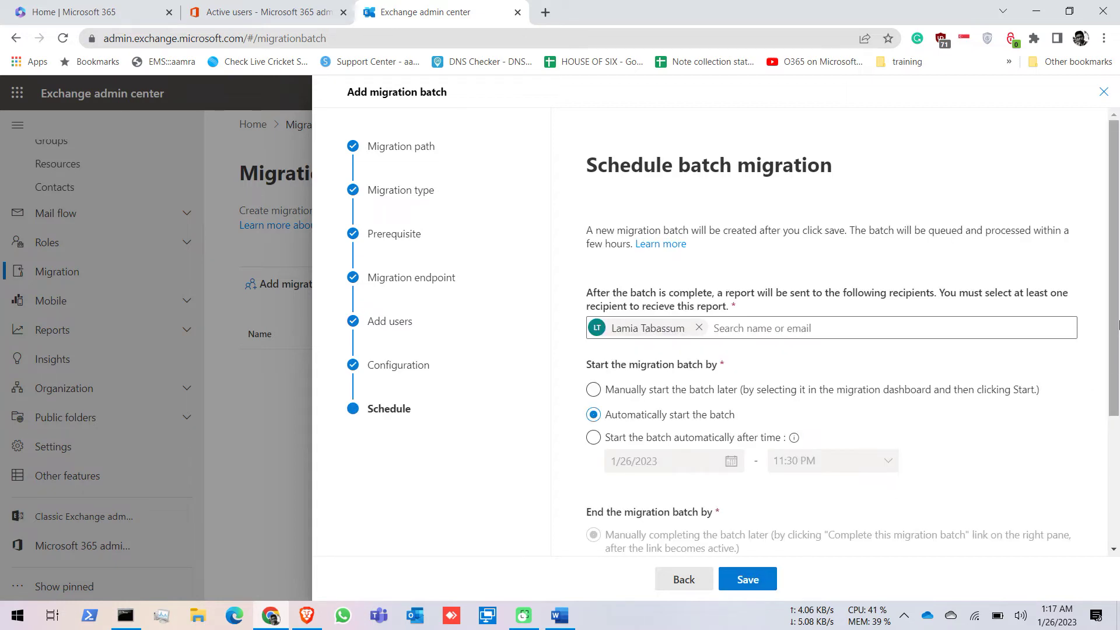
scroll(1113, 352, down, 1)
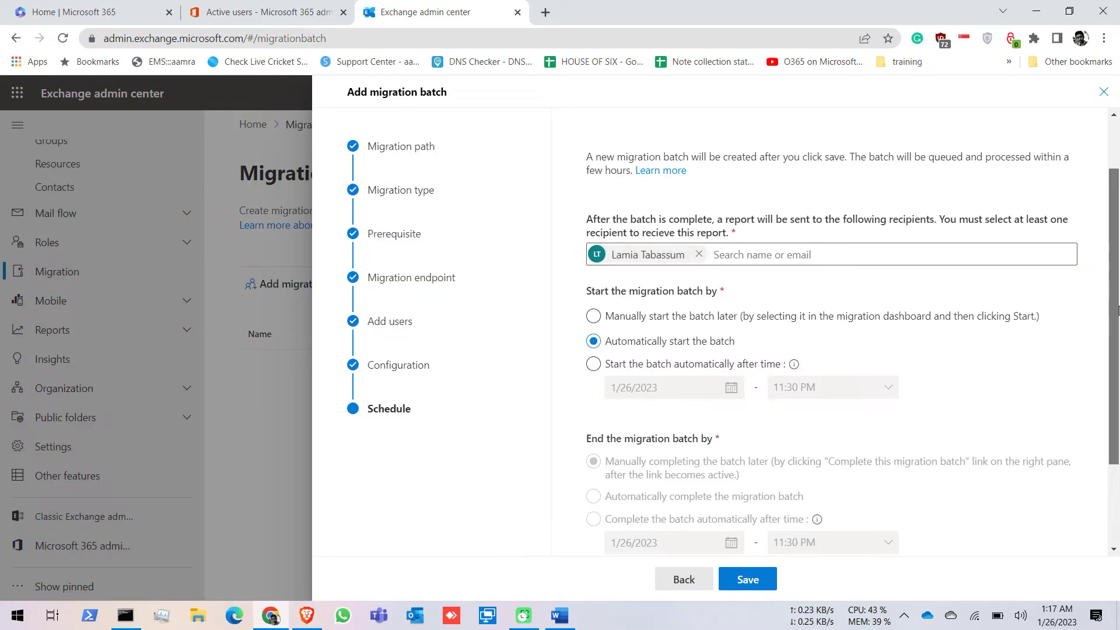
scroll(1119, 285, up, 1)
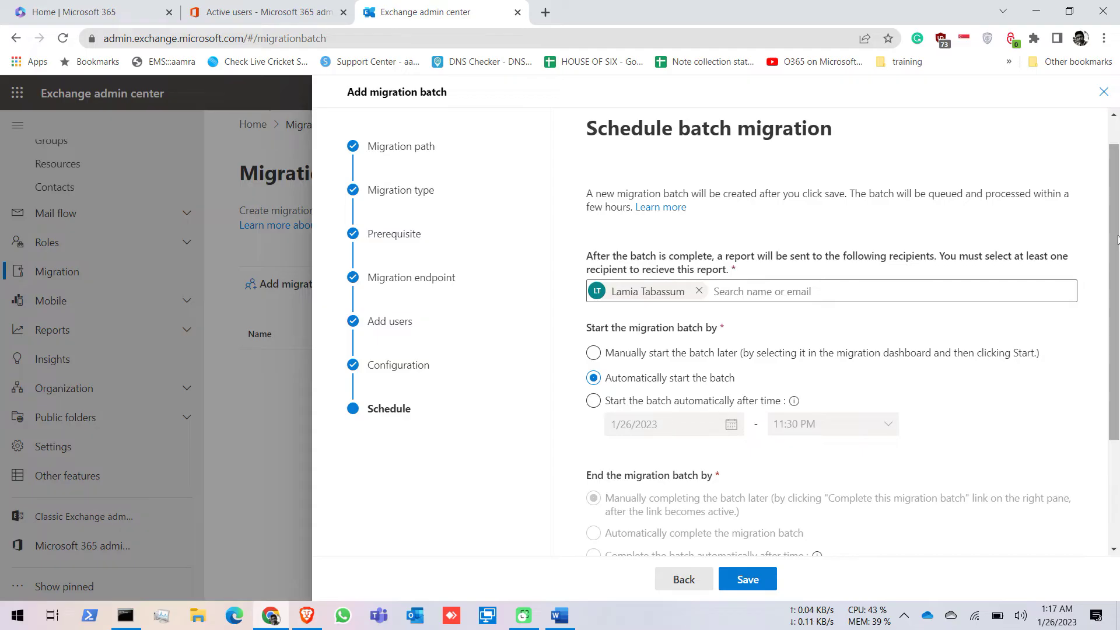
scroll(1110, 318, down, 2)
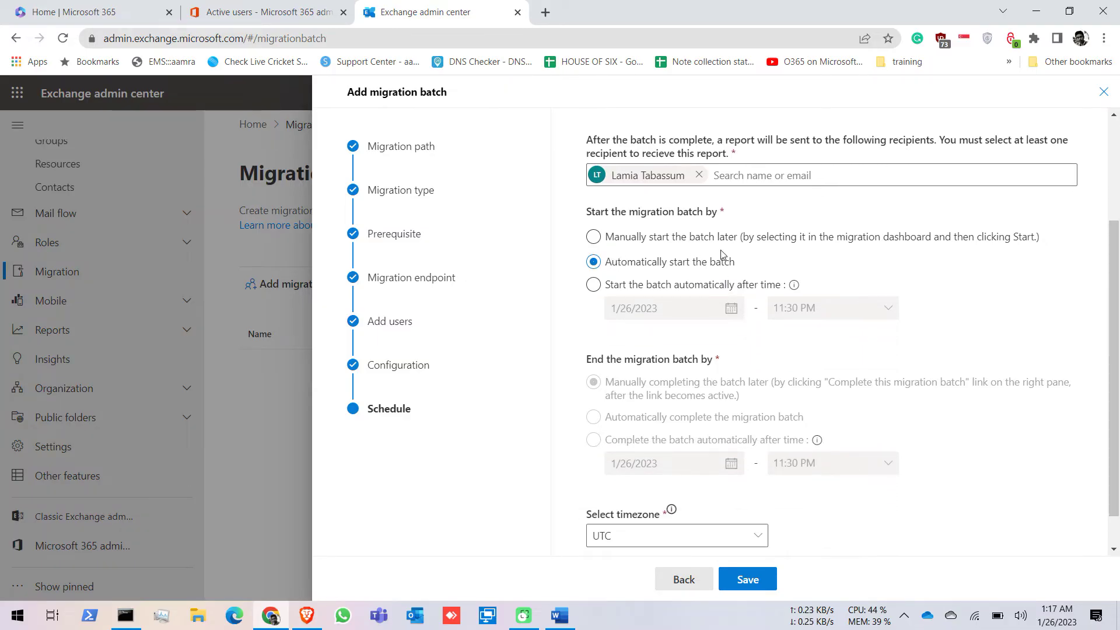
scroll(826, 255, down, 1)
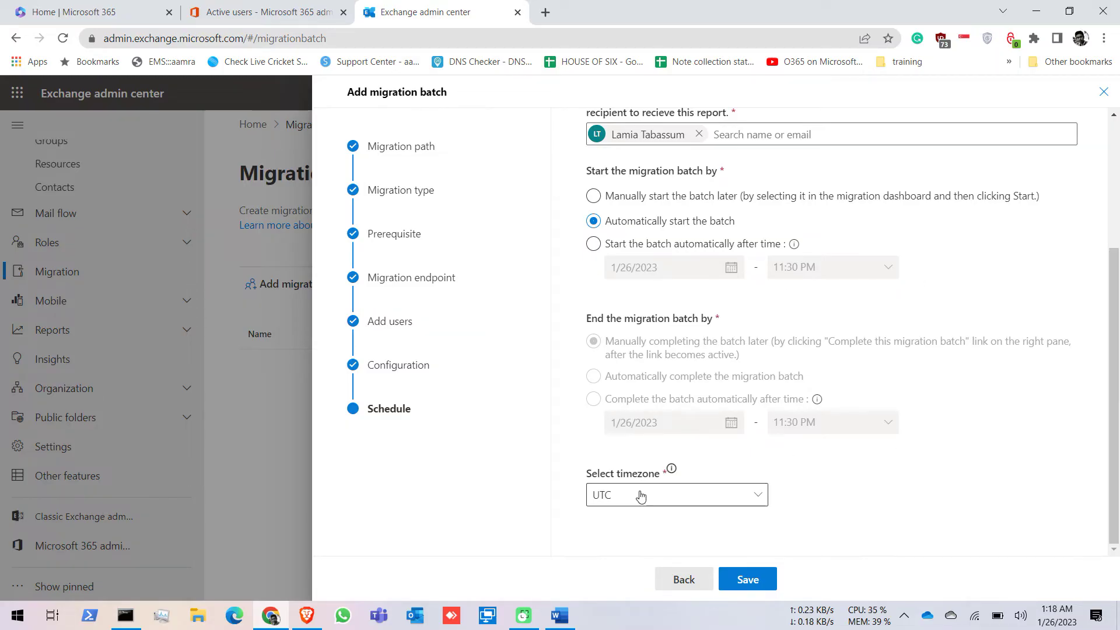
Keep the time zone at UTC, save the migration batch with automatic start, and finish the setup
click(756, 499)
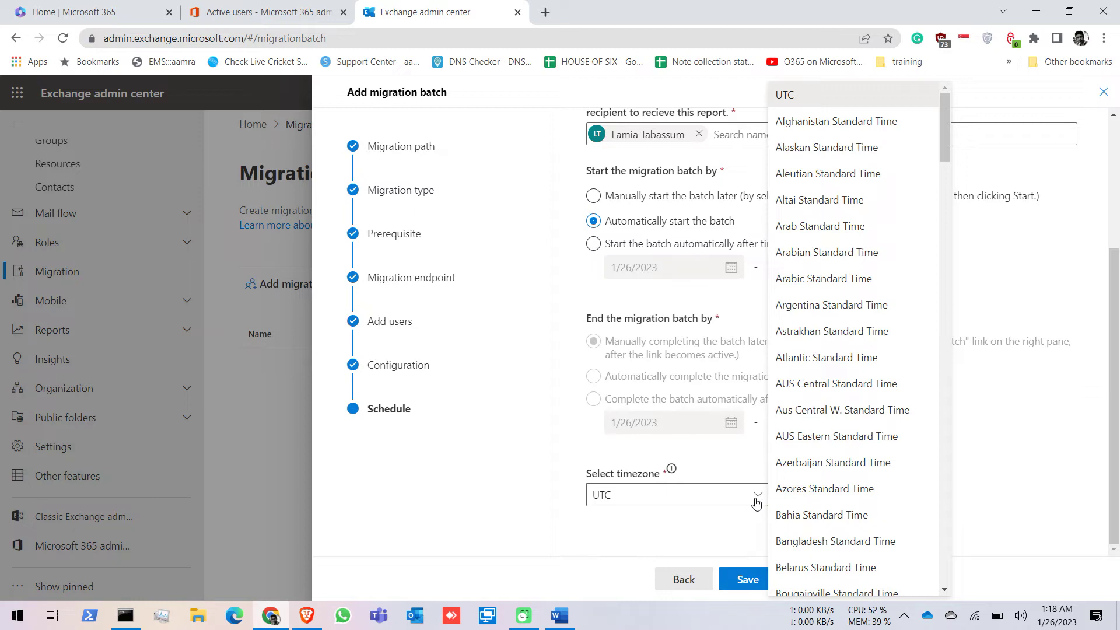
click(757, 499)
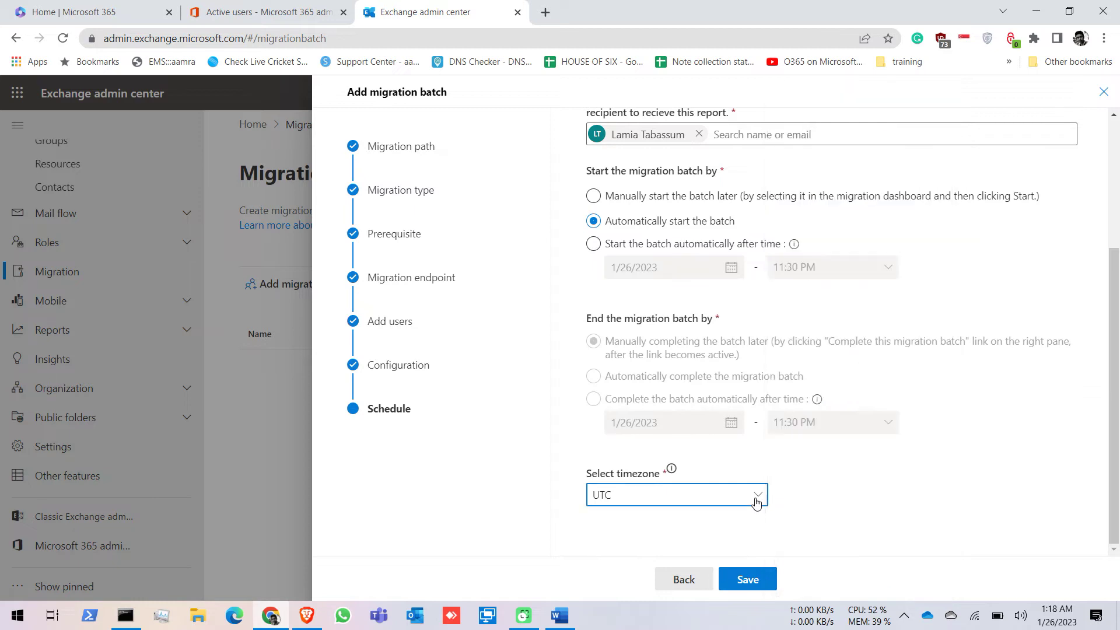
click(762, 579)
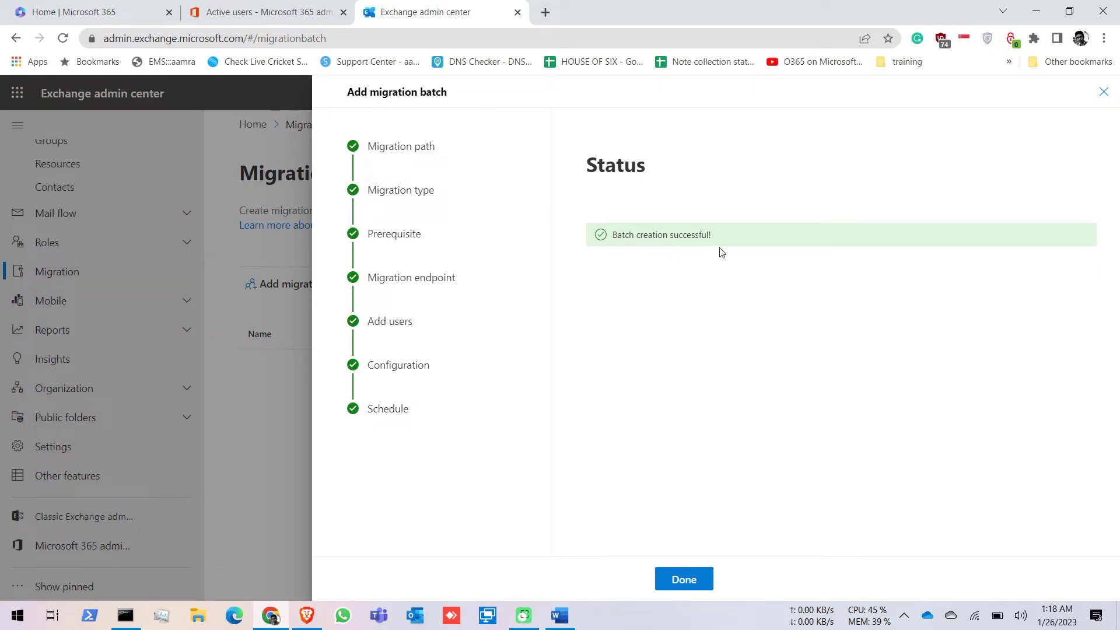
click(699, 582)
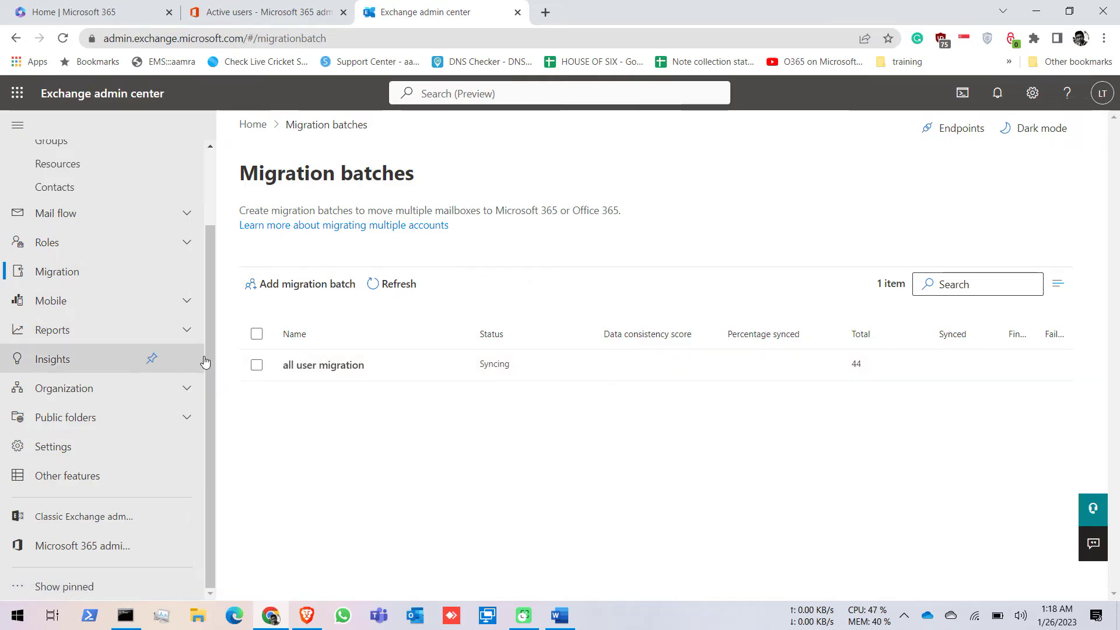
View the summary of the "all user migration" batch and open its detailed list of mailboxes
click(336, 370)
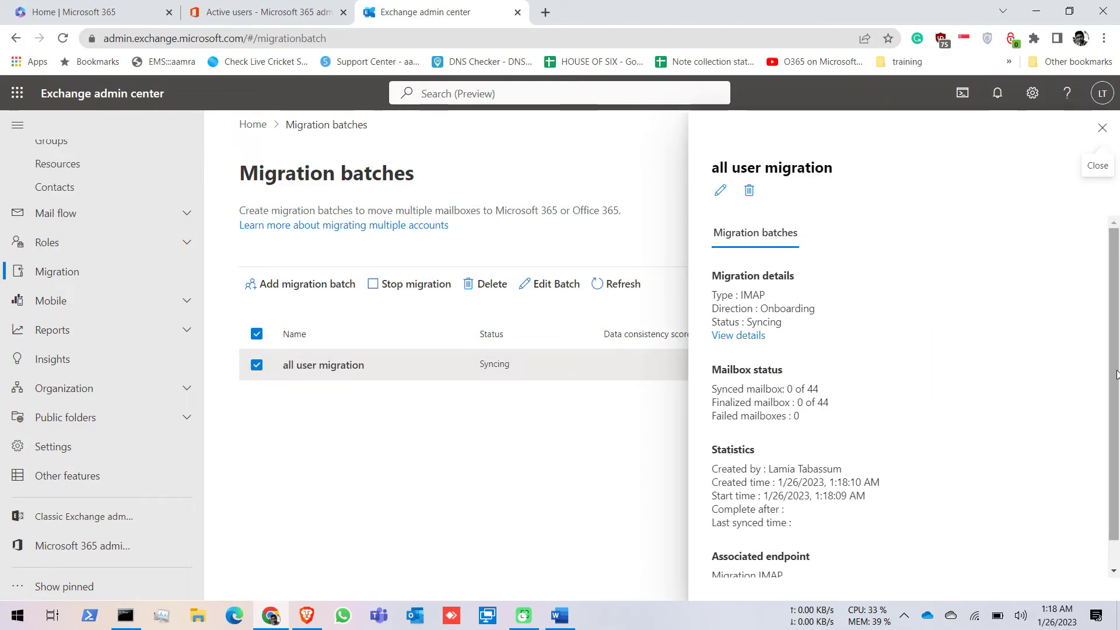
scroll(933, 374, down, 1)
scroll(875, 362, up, 1)
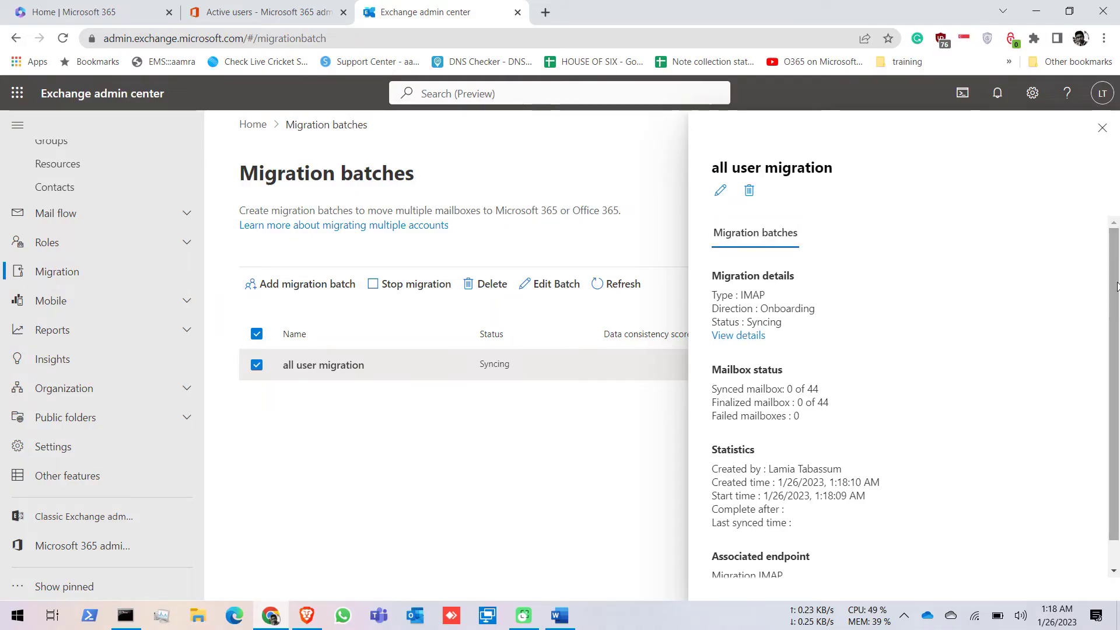
click(737, 336)
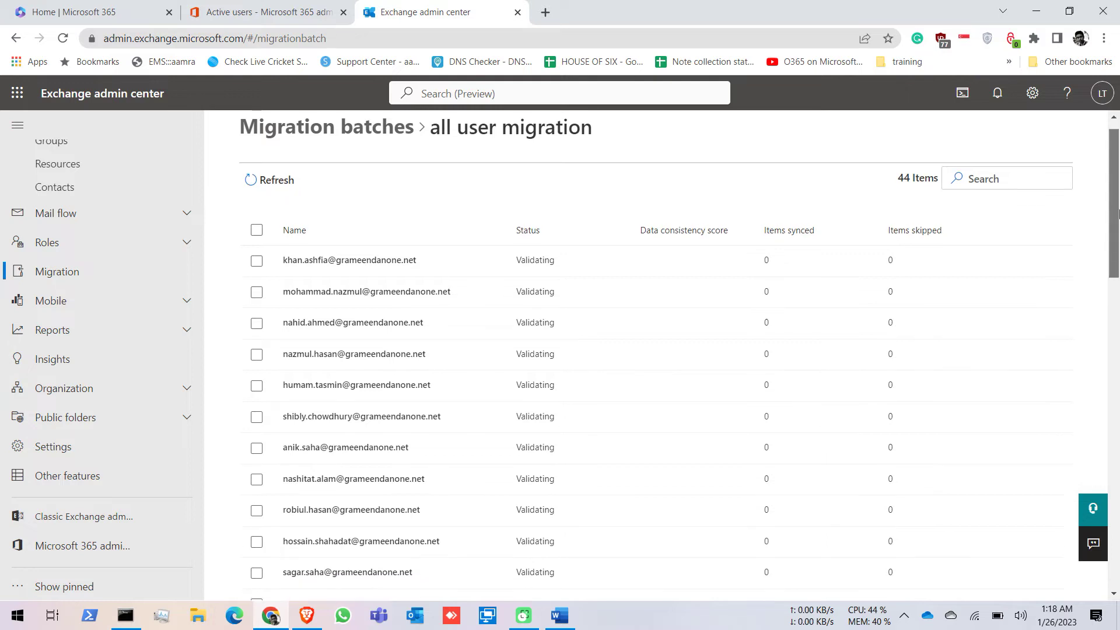
scroll(816, 292, down, 2)
scroll(583, 315, up, 2)
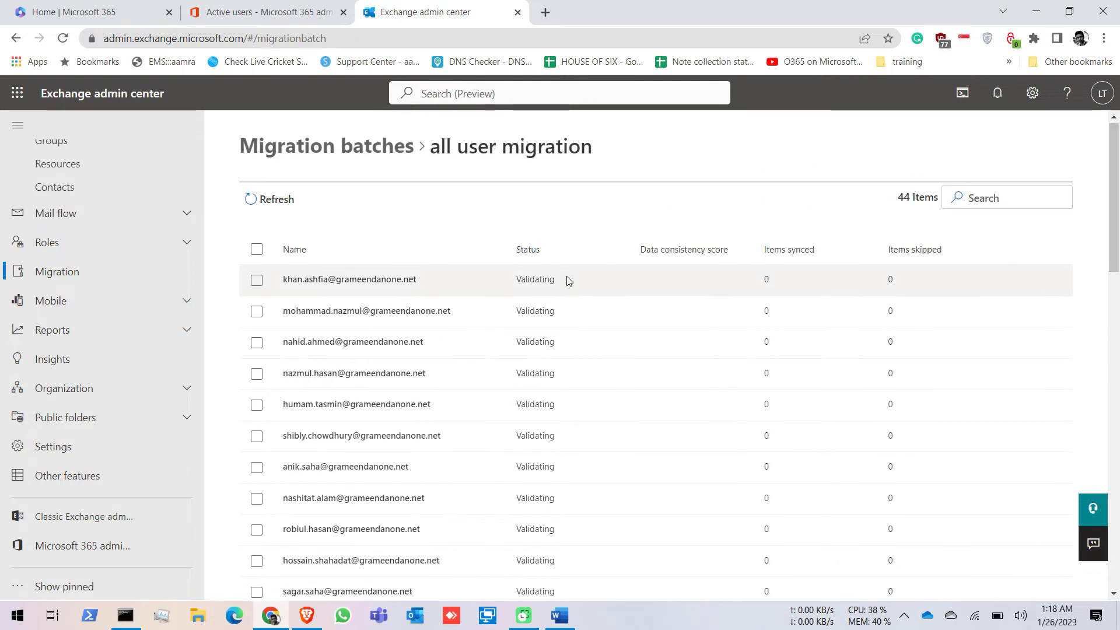
mouse_move(1117, 239)
mouse_down()
mouse_move(1116, 563)
mouse_move(1117, 239)
mouse_up()
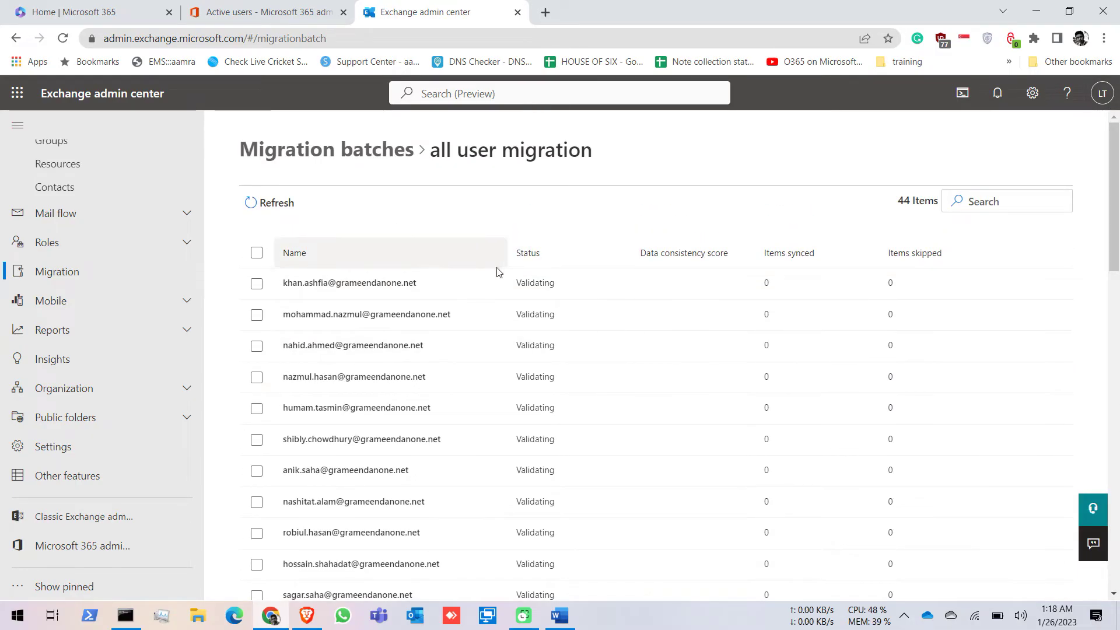
Refresh the batch's mailbox list repeatedly and check the migration status of every mailbox in it
click(280, 204)
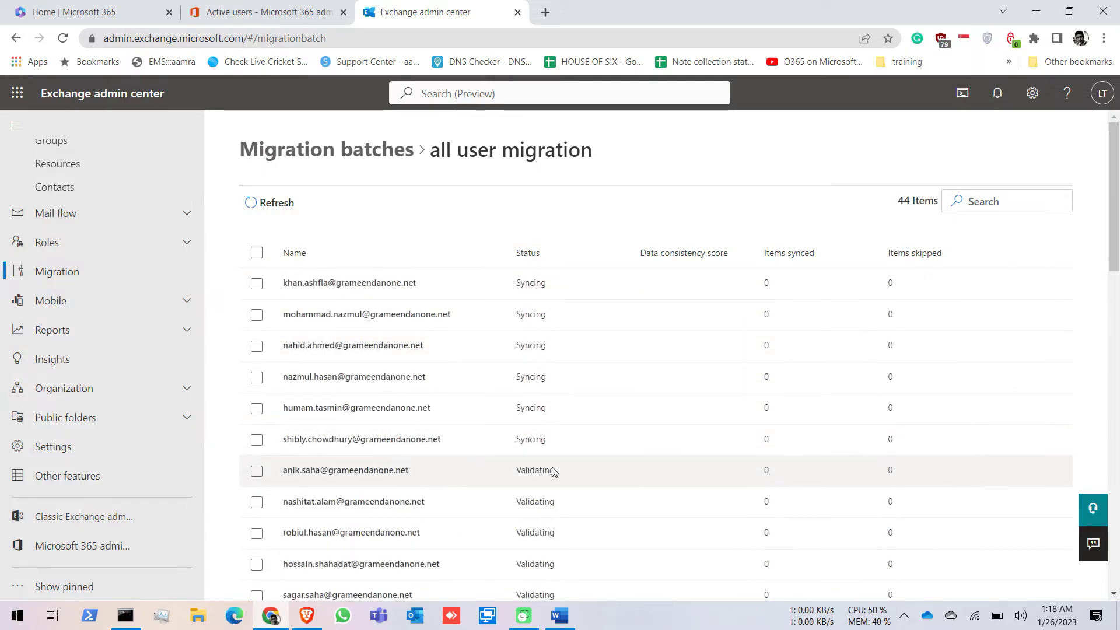
click(252, 205)
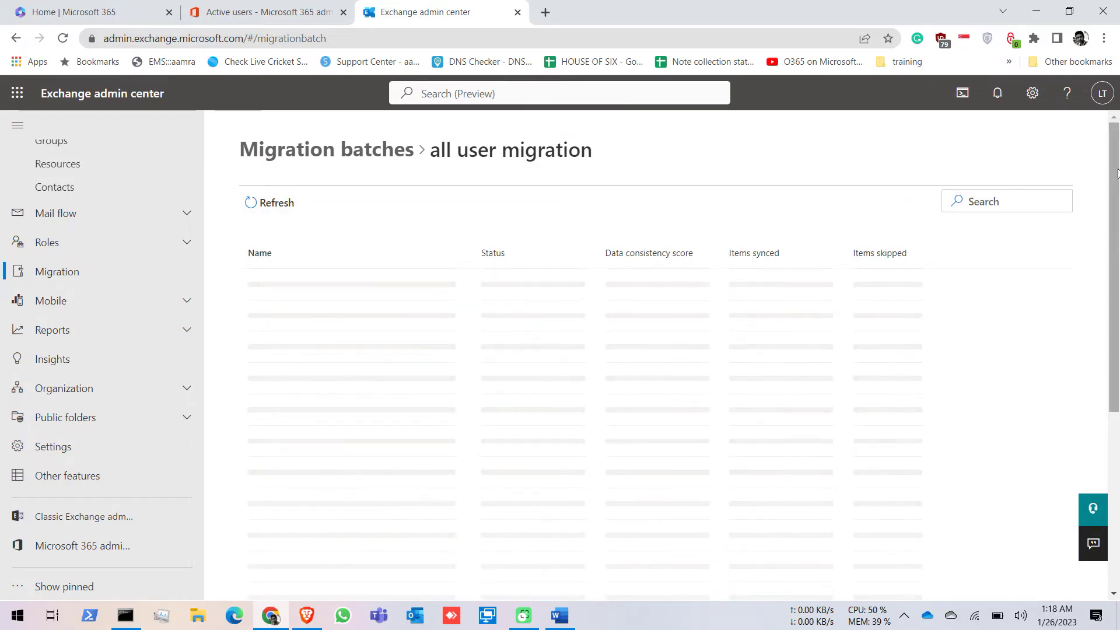
drag(1117, 178, 1118, 426)
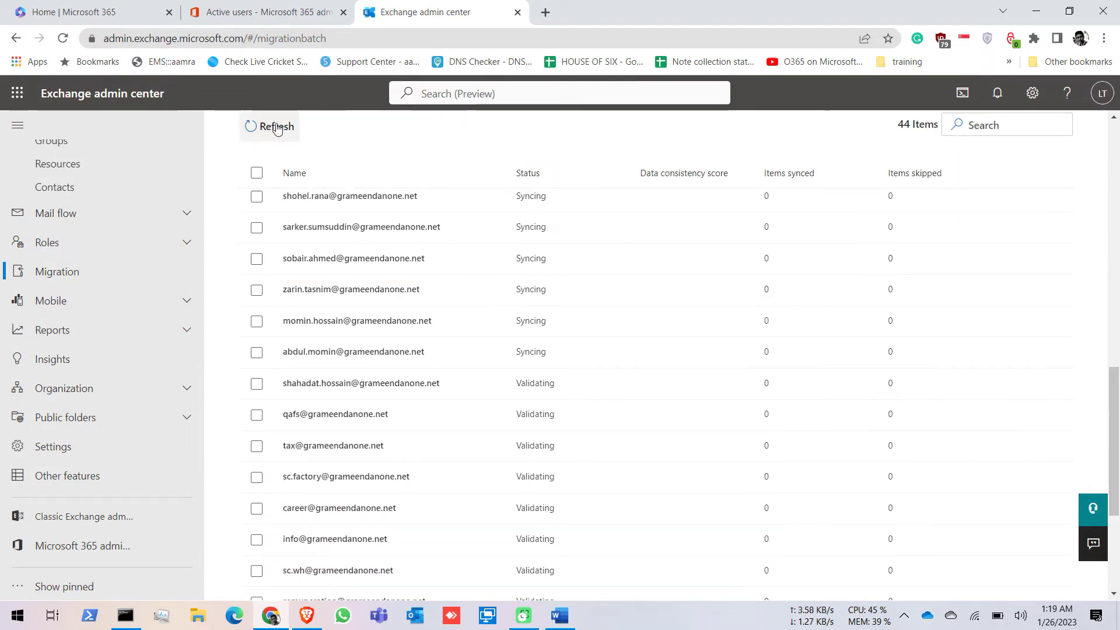
drag(1118, 457, 1112, 176)
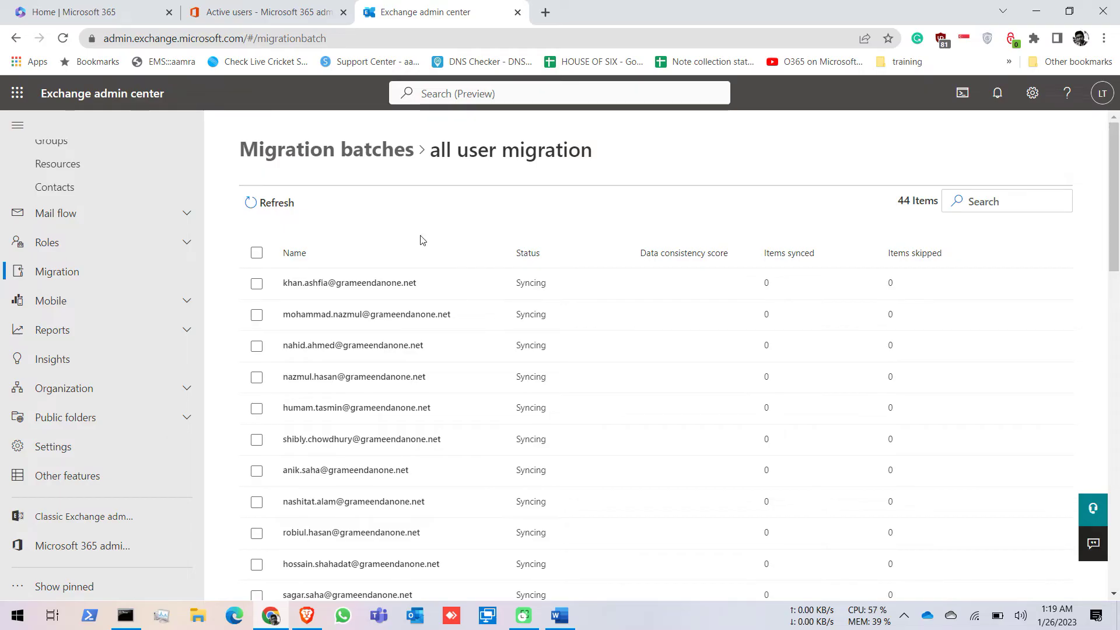
click(257, 204)
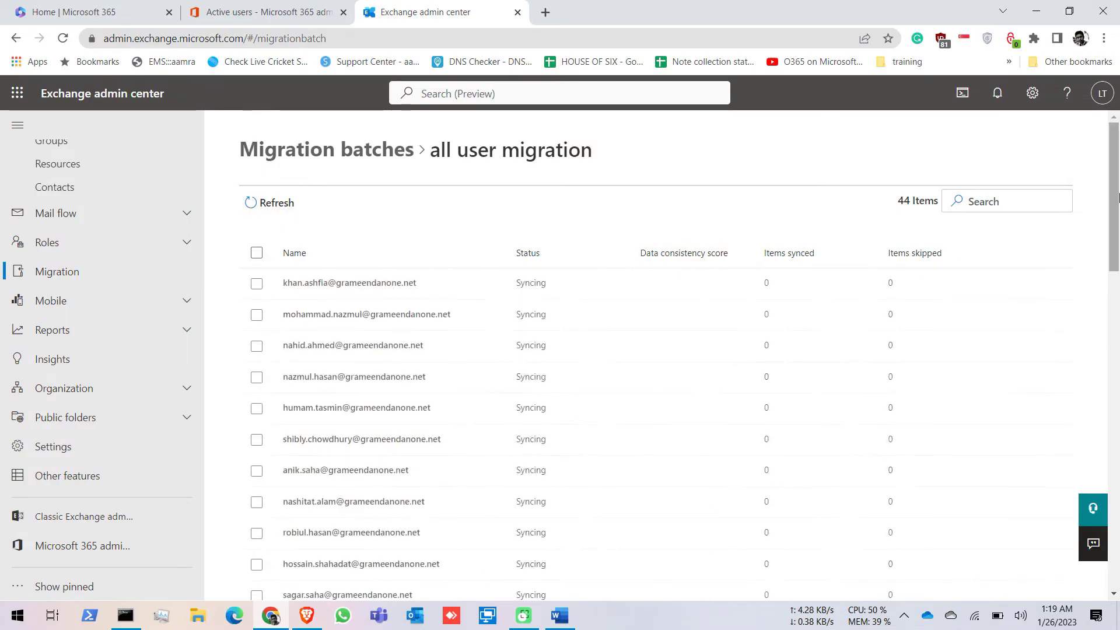
drag(1114, 246, 1118, 561)
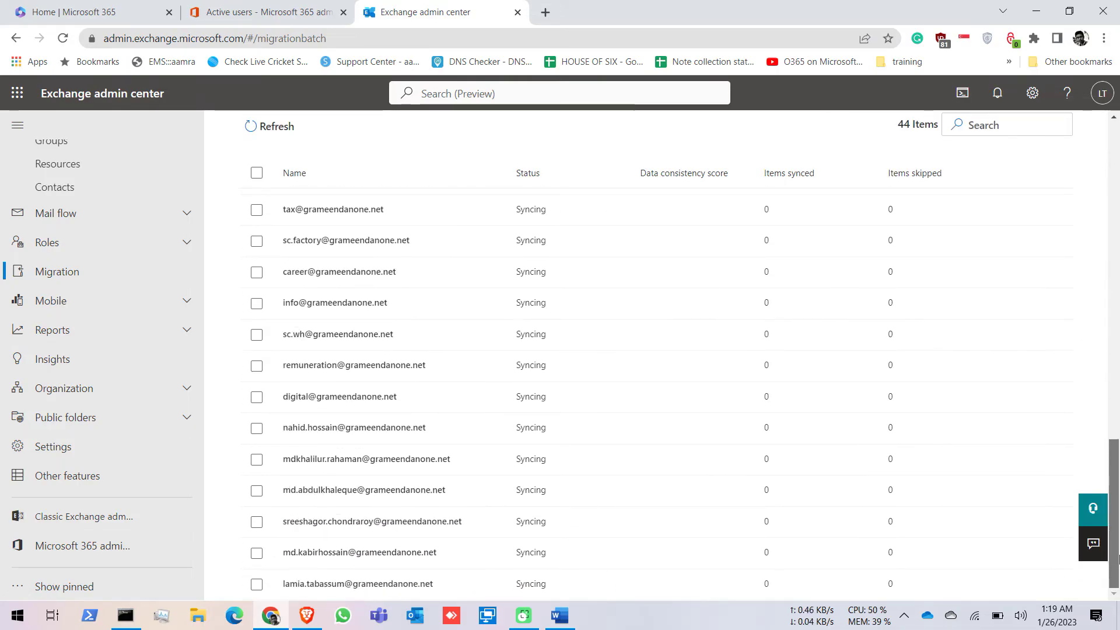
scroll(538, 317, up, 20)
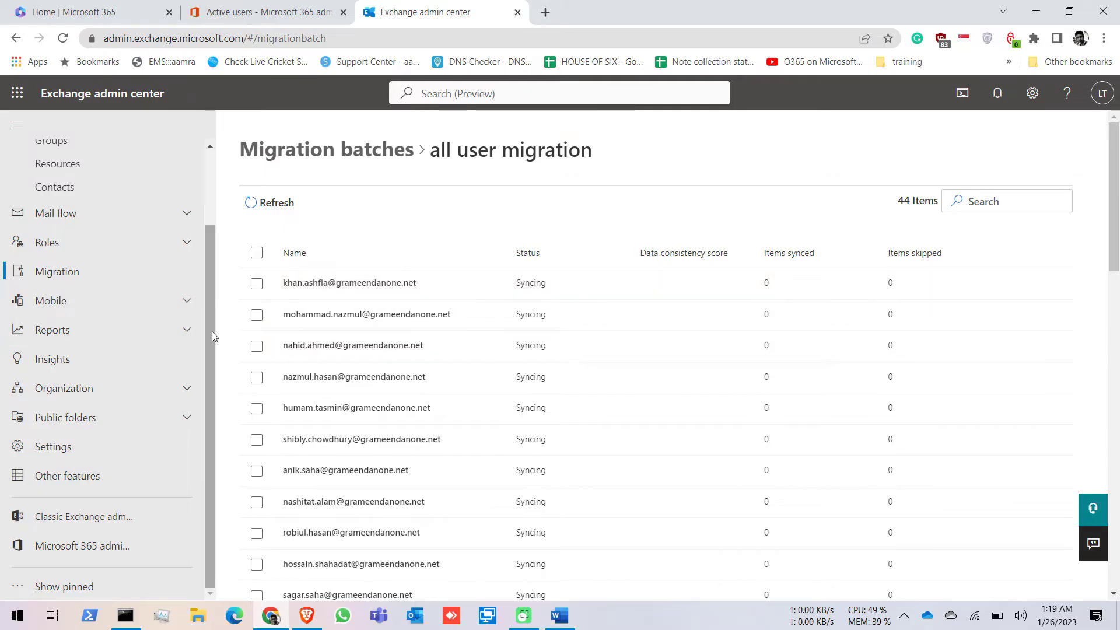
Open the recipients' Mailboxes list and look through the user mailboxes
drag(212, 332, 206, 251)
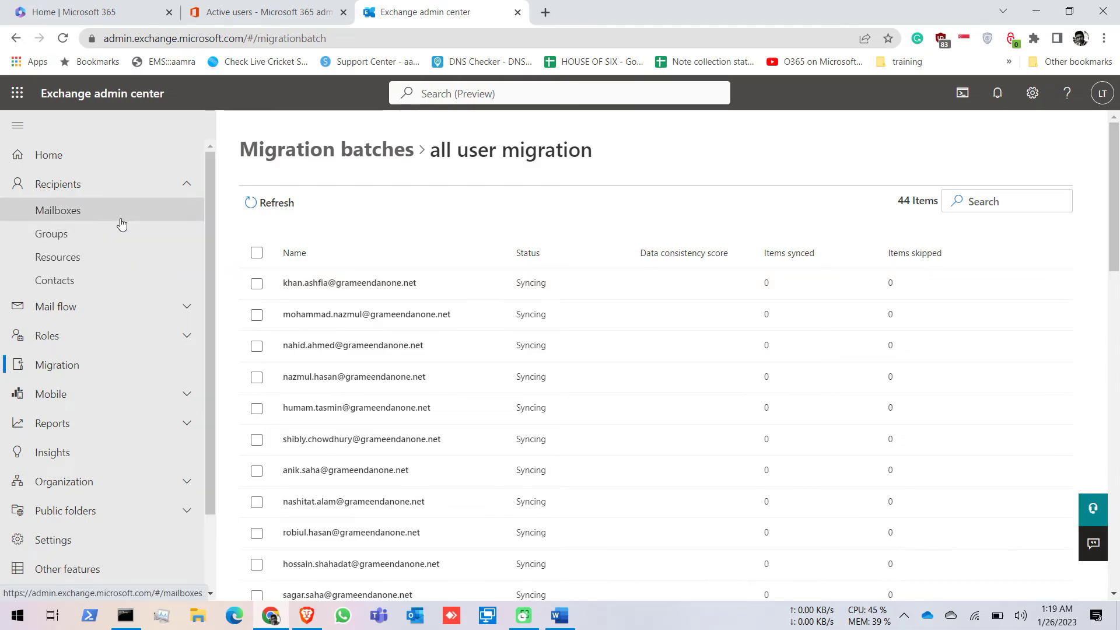
click(83, 215)
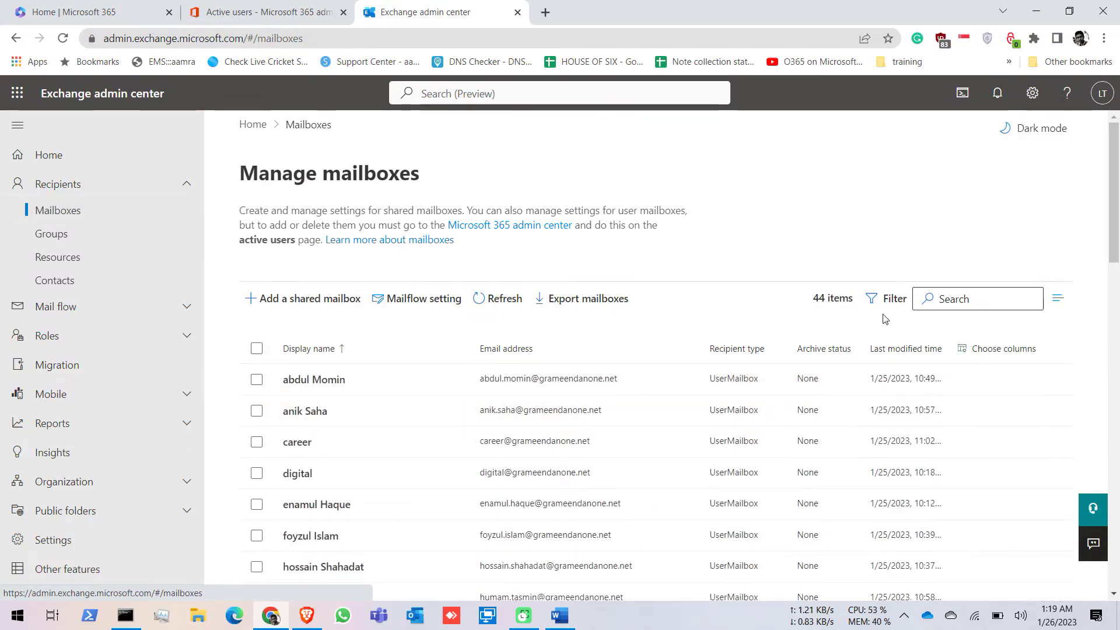
scroll(1116, 229, down, 3)
scroll(1116, 229, up, 3)
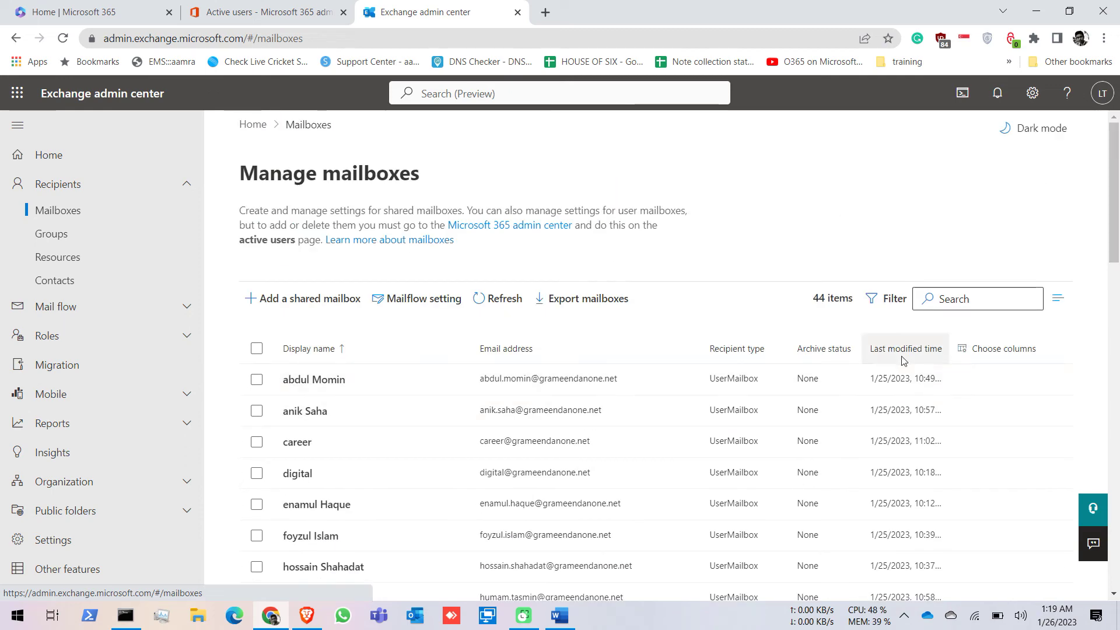
Open the first user mailbox in the list, check its mailbox usage, and close its details
click(383, 385)
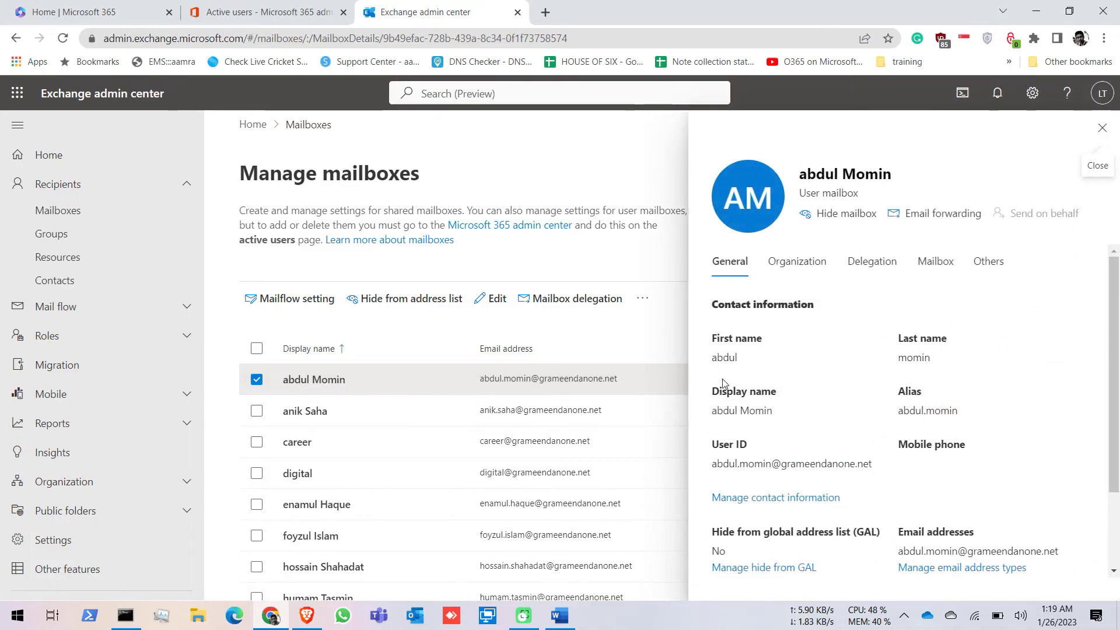
scroll(772, 493, down, 3)
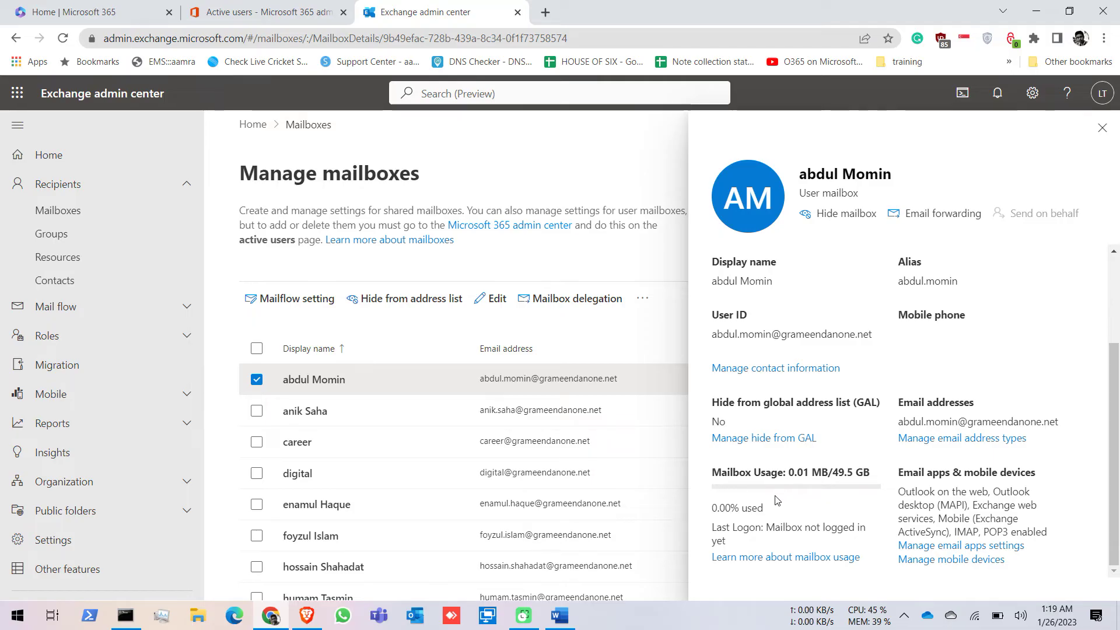
click(1105, 132)
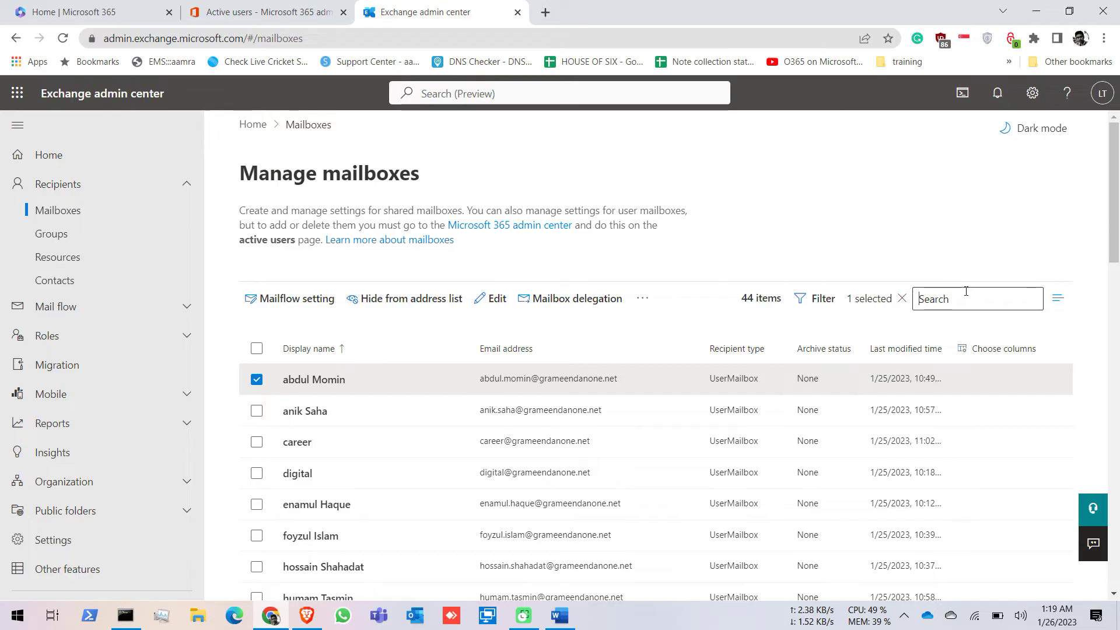
Search the mailboxes by a user's name, open the second matching mailbox, and check its mailbox usage
click(966, 291)
text(khan)
key(Return)
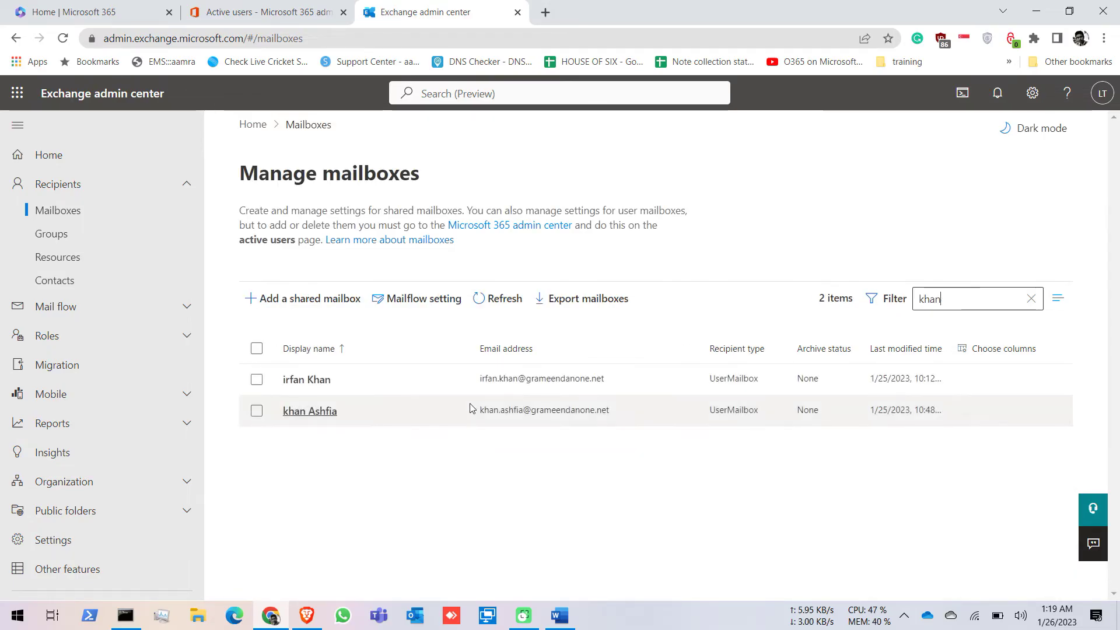
click(333, 418)
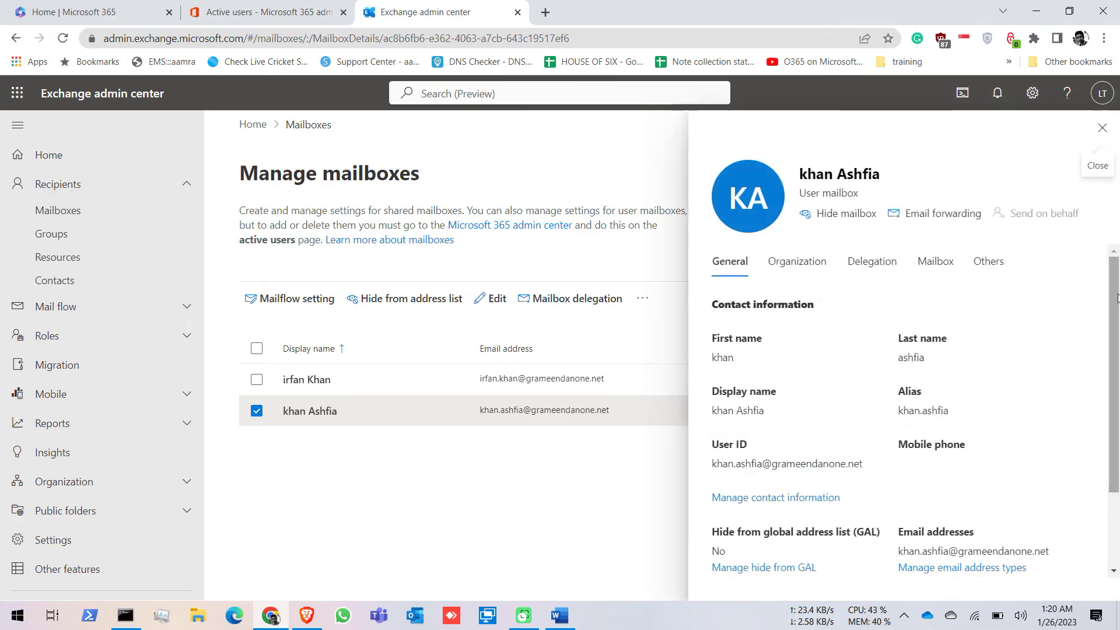
drag(1115, 298, 1115, 384)
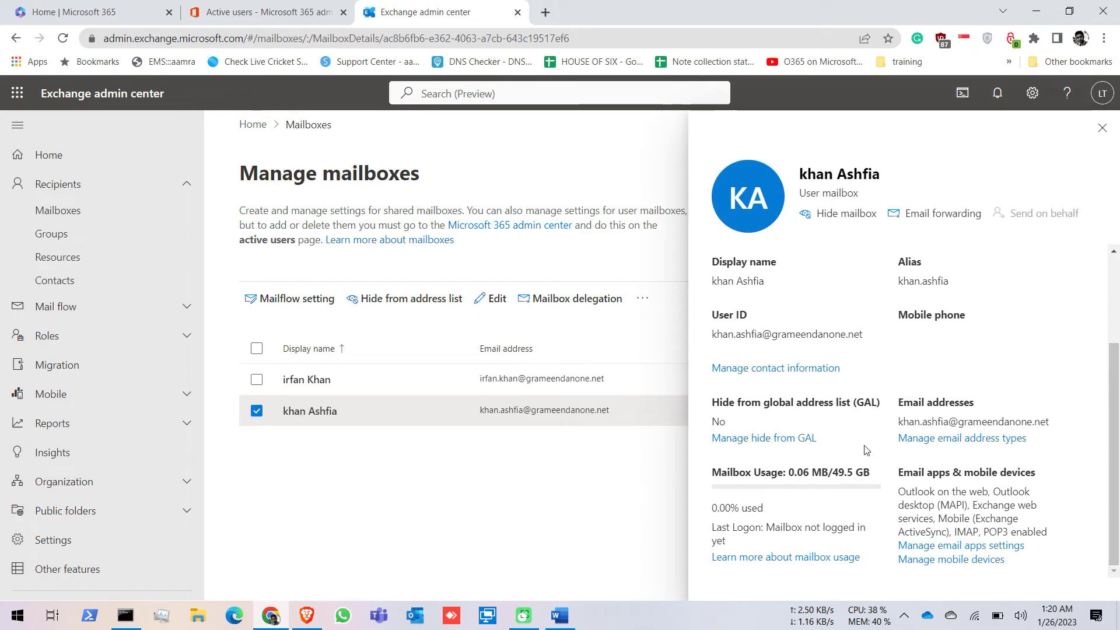
click(1102, 127)
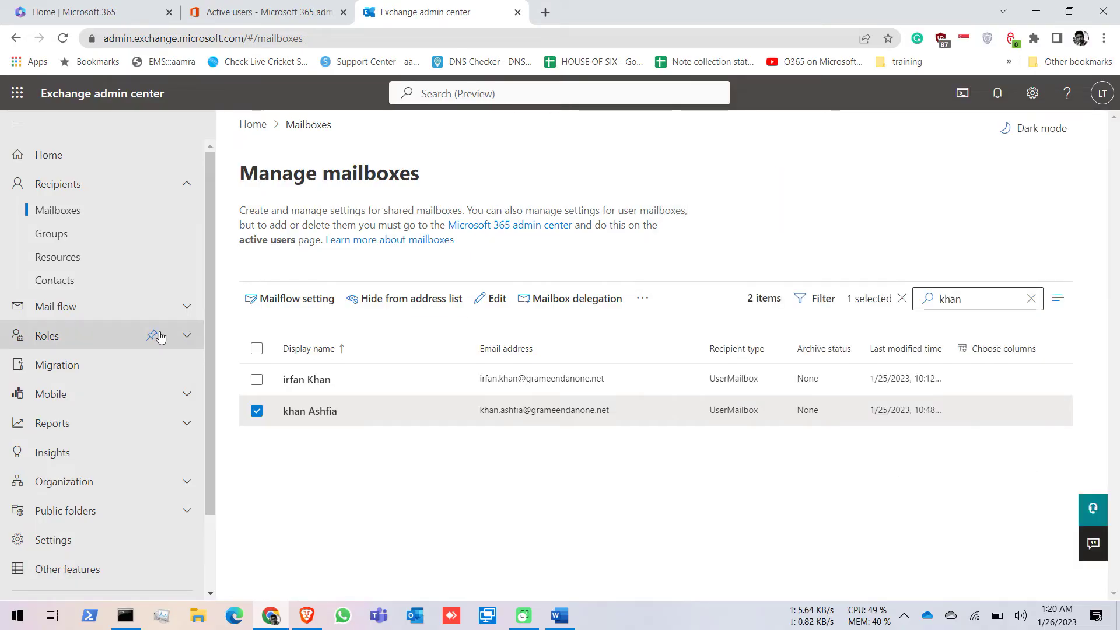
Return to the "all user migration" batch, view the first mailbox's migration details, and refresh the list
click(102, 372)
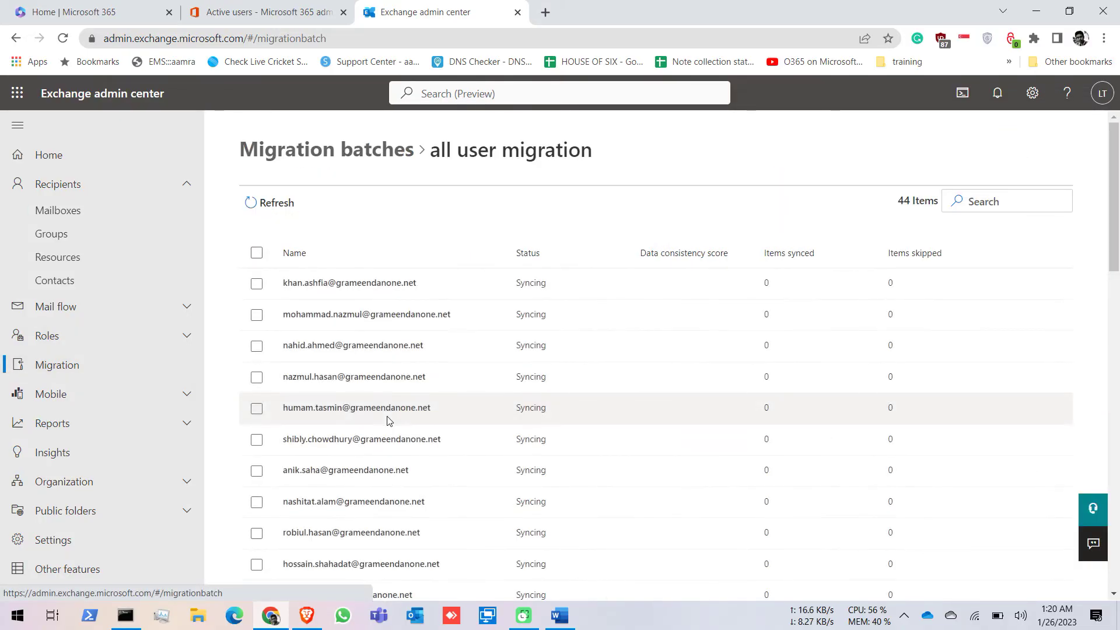
click(381, 290)
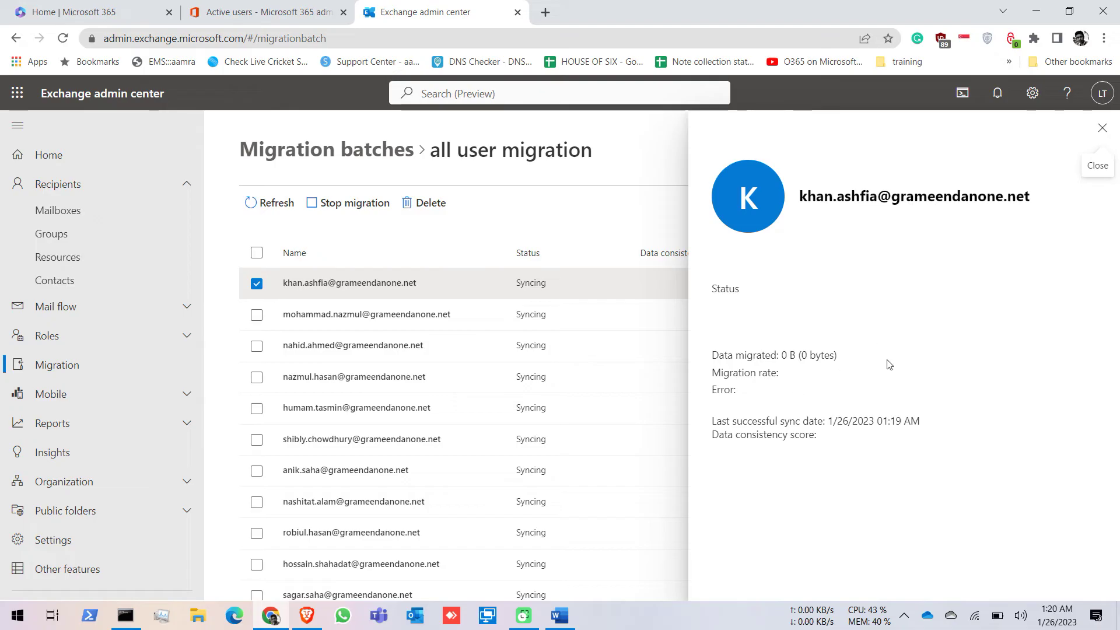
click(1102, 130)
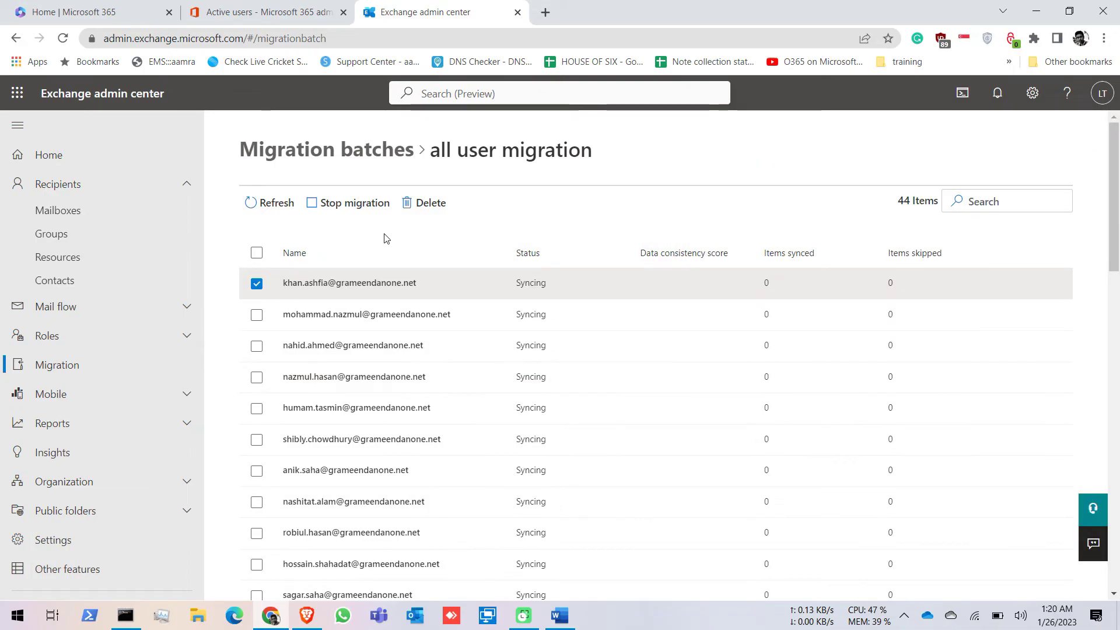
click(252, 217)
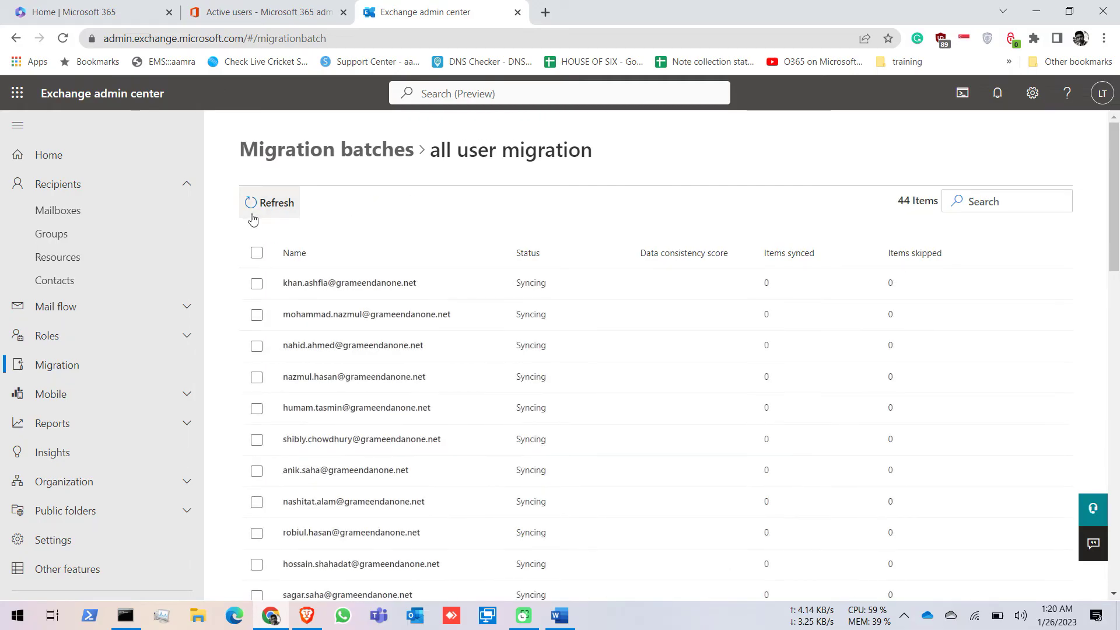
Go back to the recipients' mailboxes, find the same user by name, and review that mailbox's usage again
click(45, 213)
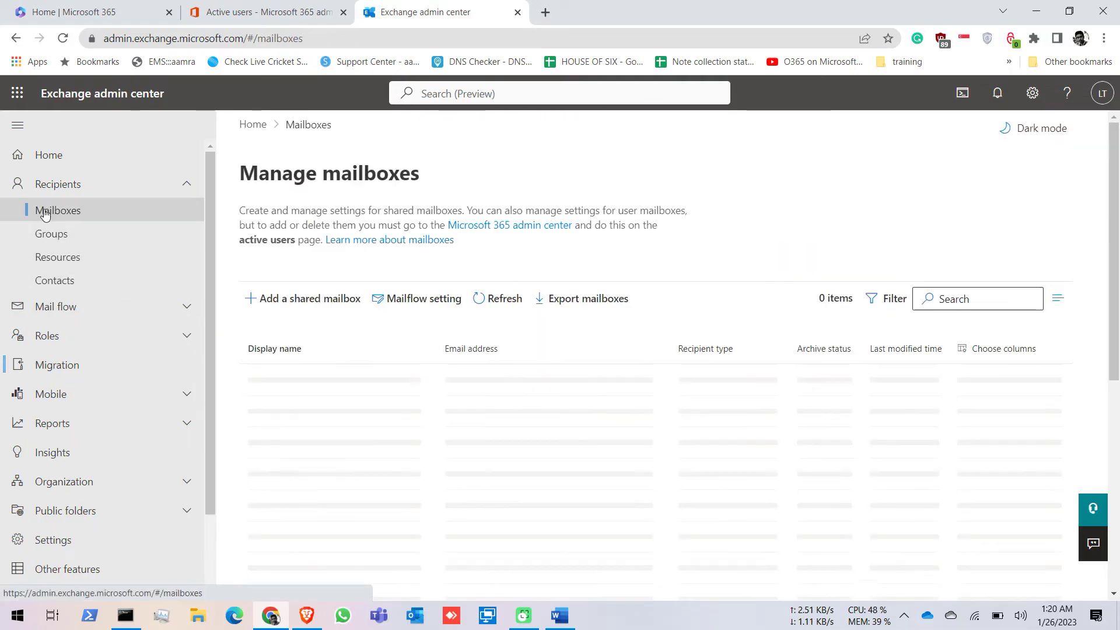
click(975, 298)
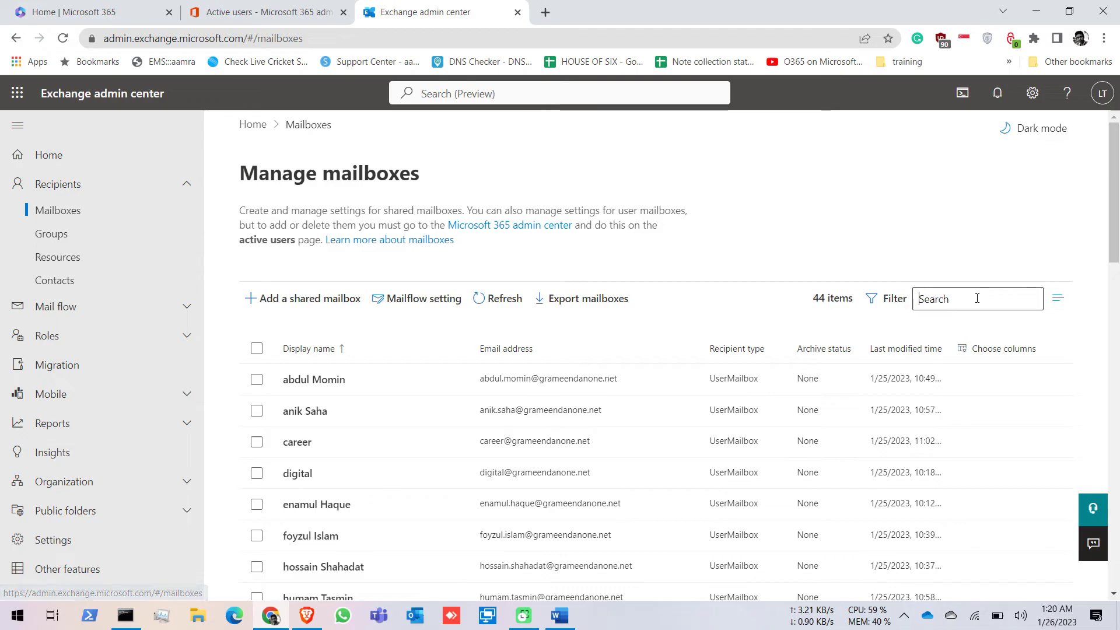
text(khan)
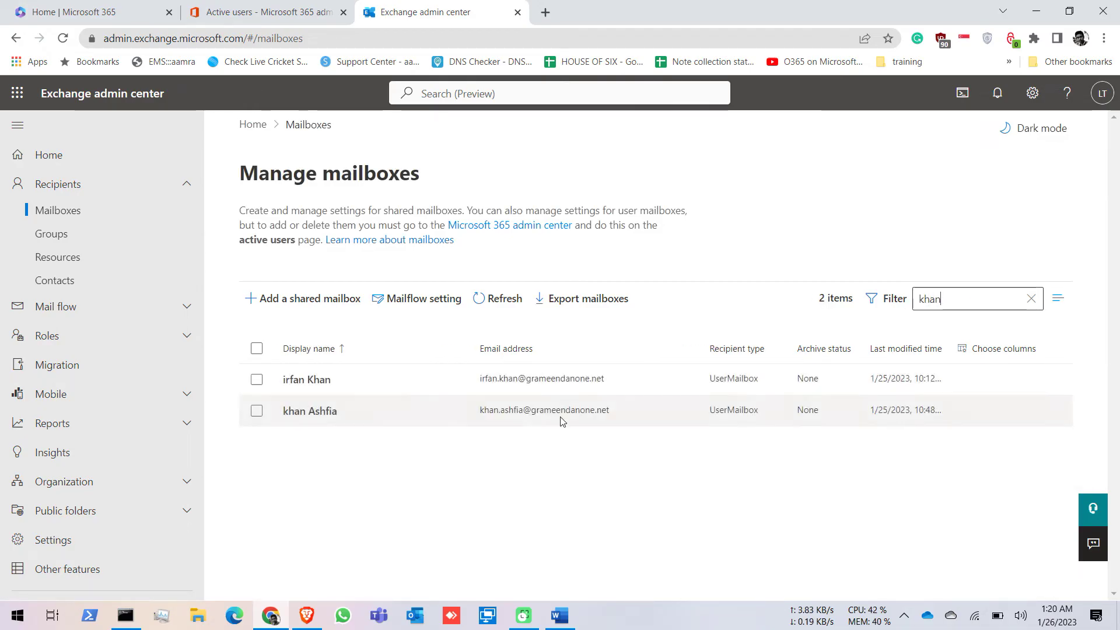
click(318, 420)
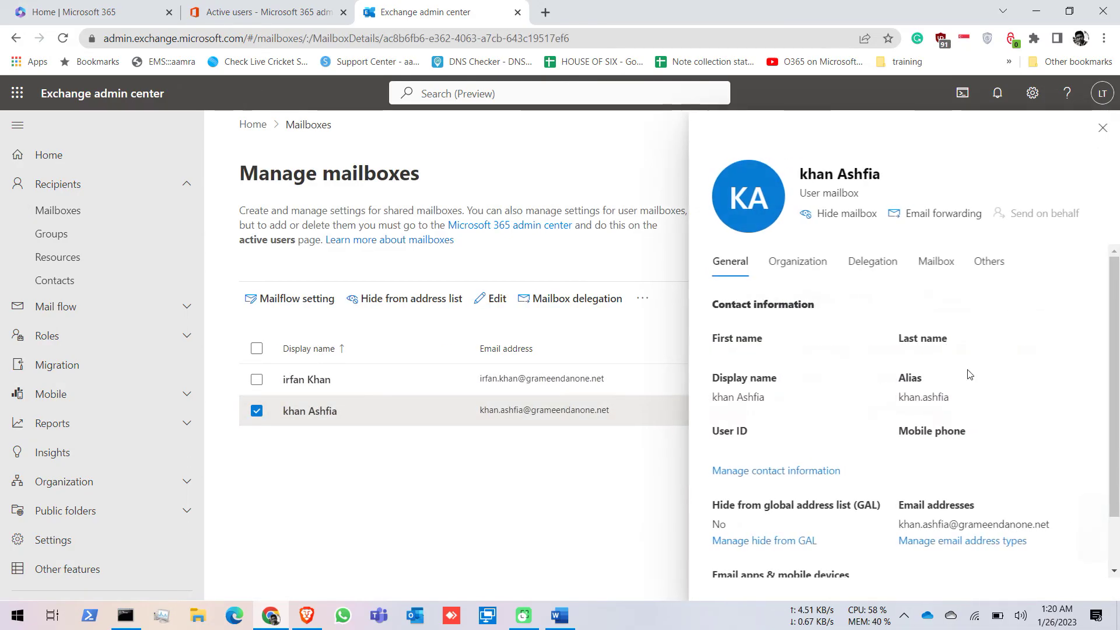
scroll(1118, 291, down, 3)
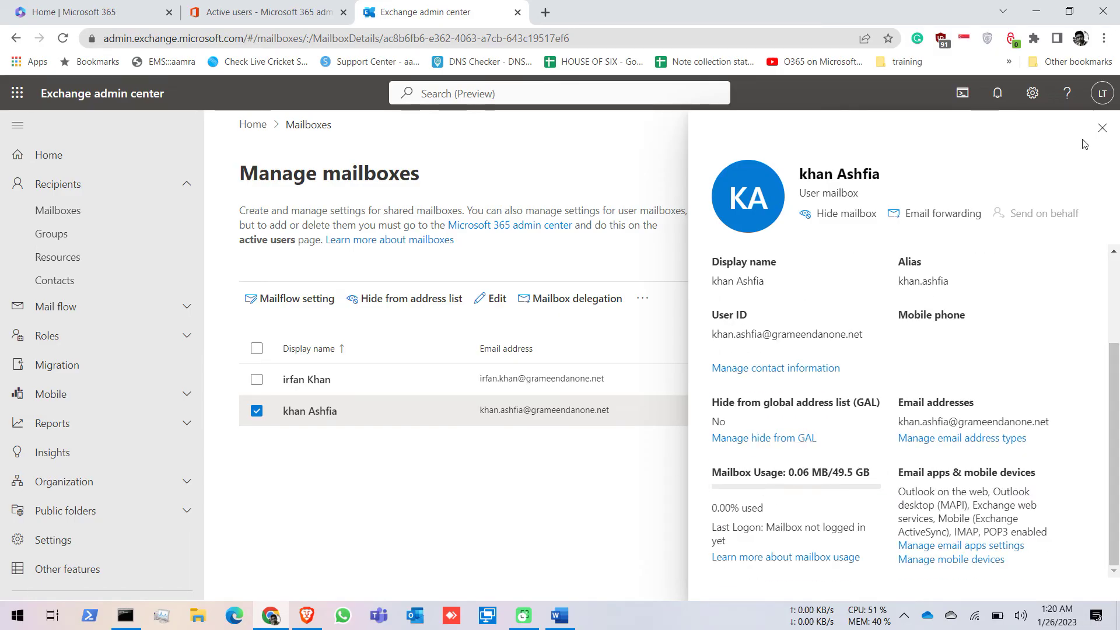
click(1102, 131)
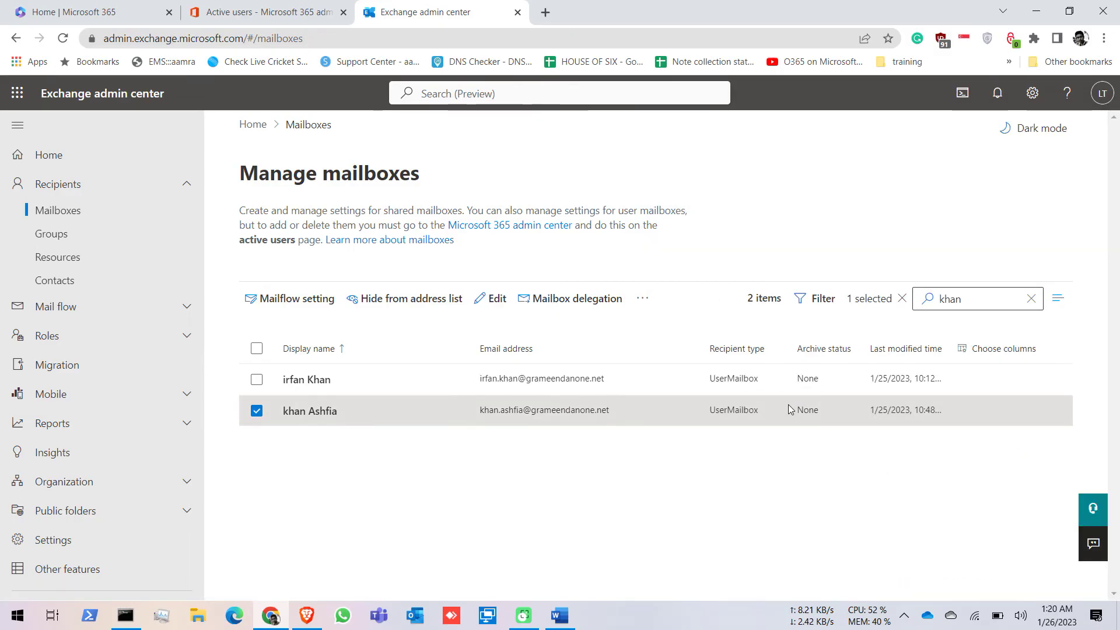
Clear the mailbox search, search for the user's name again, and recheck the second matching mailbox's usage
click(1034, 298)
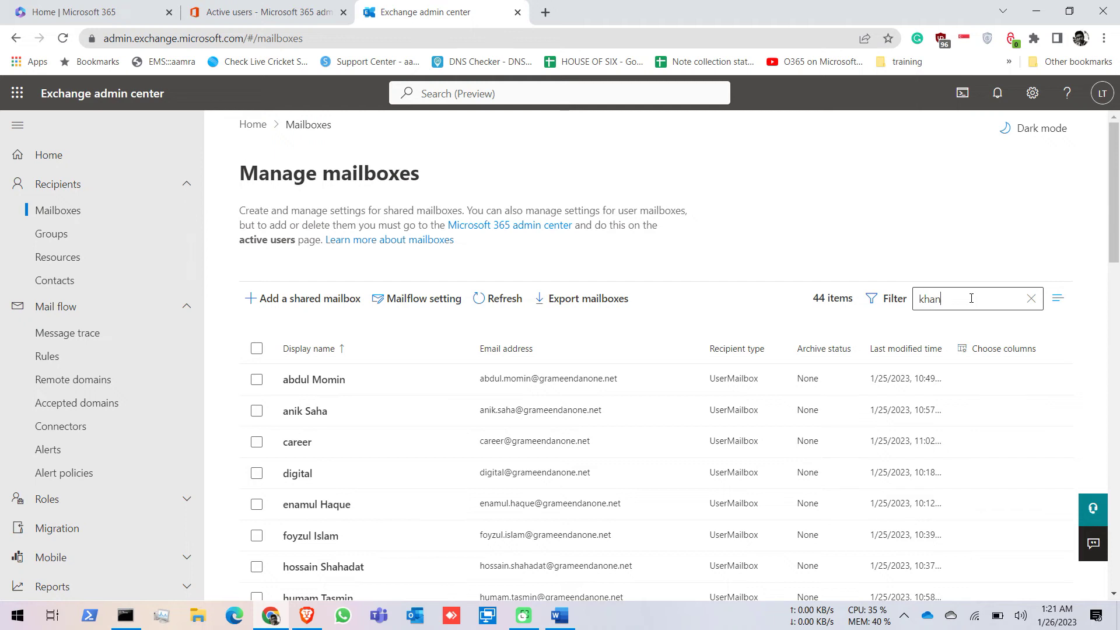
text(khan)
key(Return)
click(336, 410)
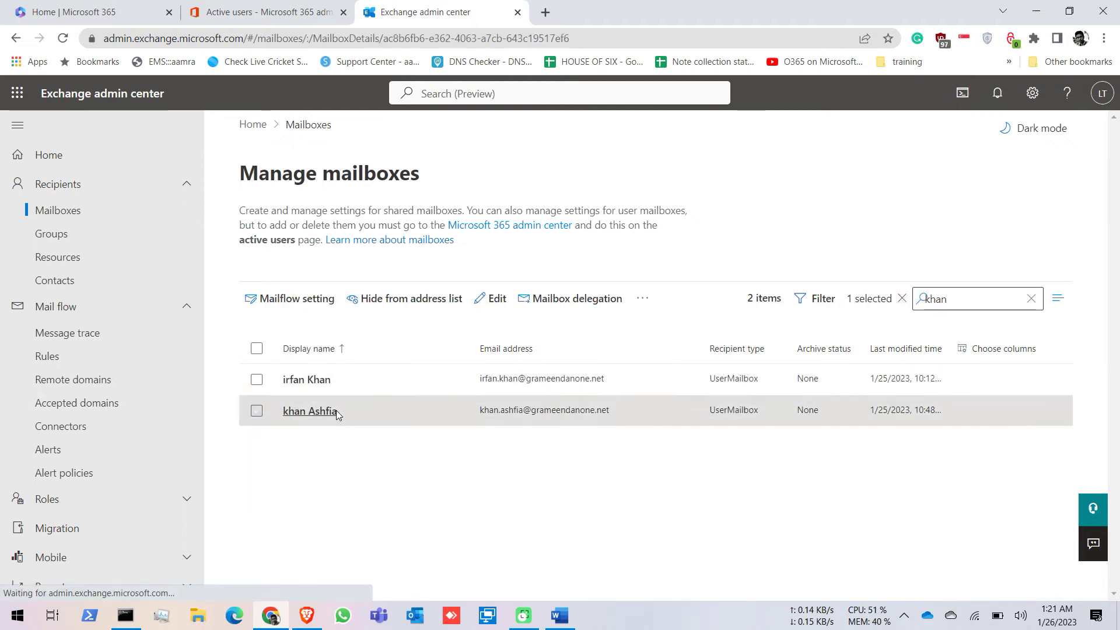
drag(1112, 304, 1112, 390)
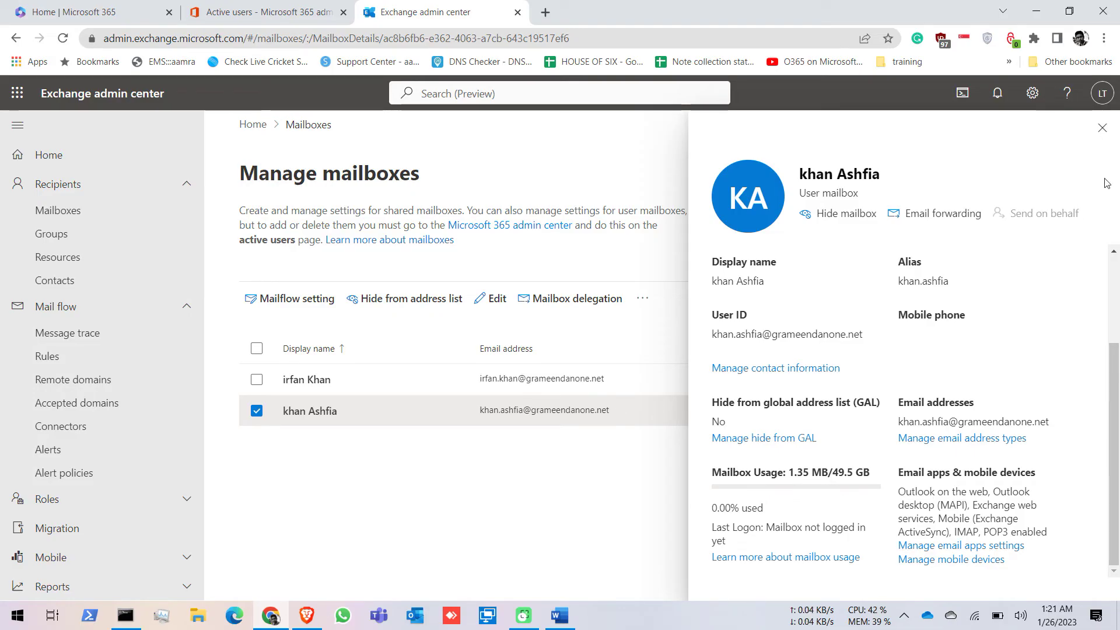
click(1102, 127)
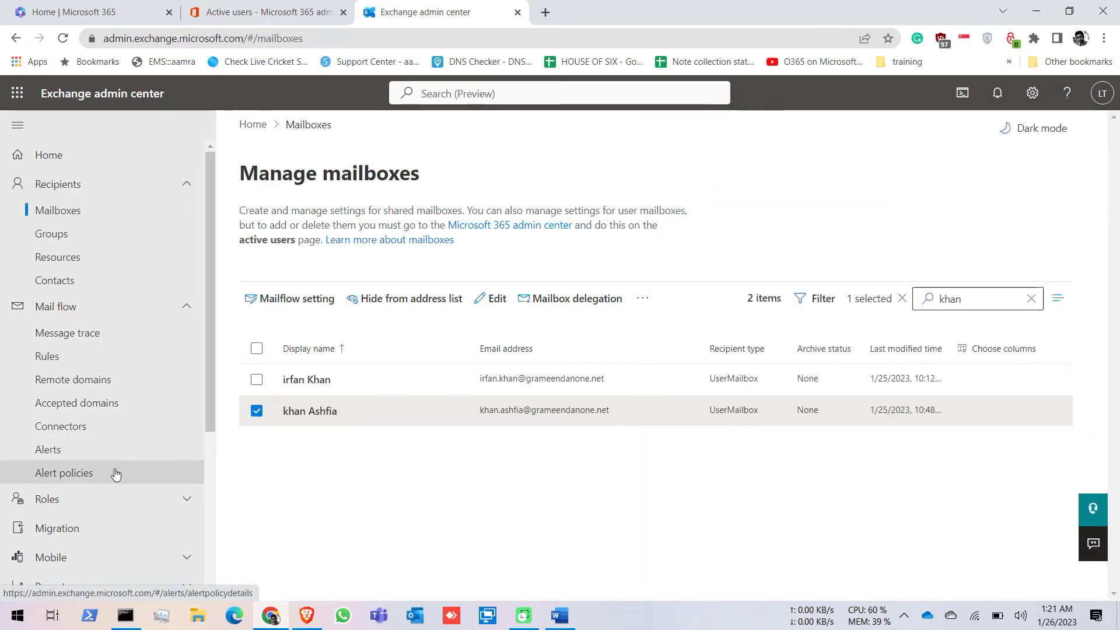
Refresh the migration batch's mailbox list and look up the same user's mailbox usage once more under Mailboxes
click(81, 536)
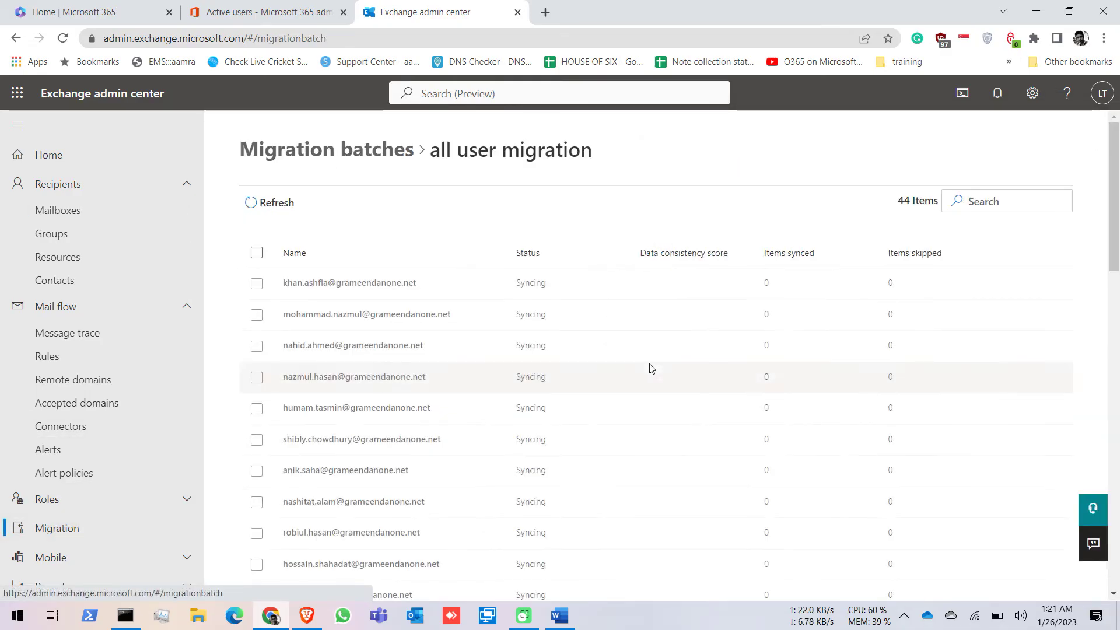
click(268, 202)
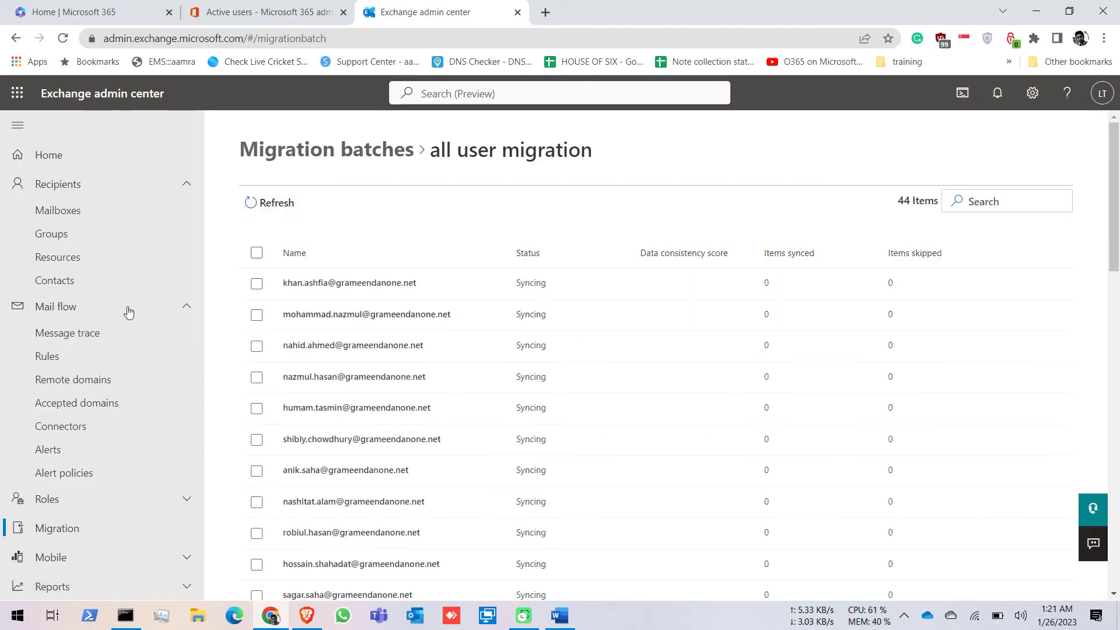
click(88, 216)
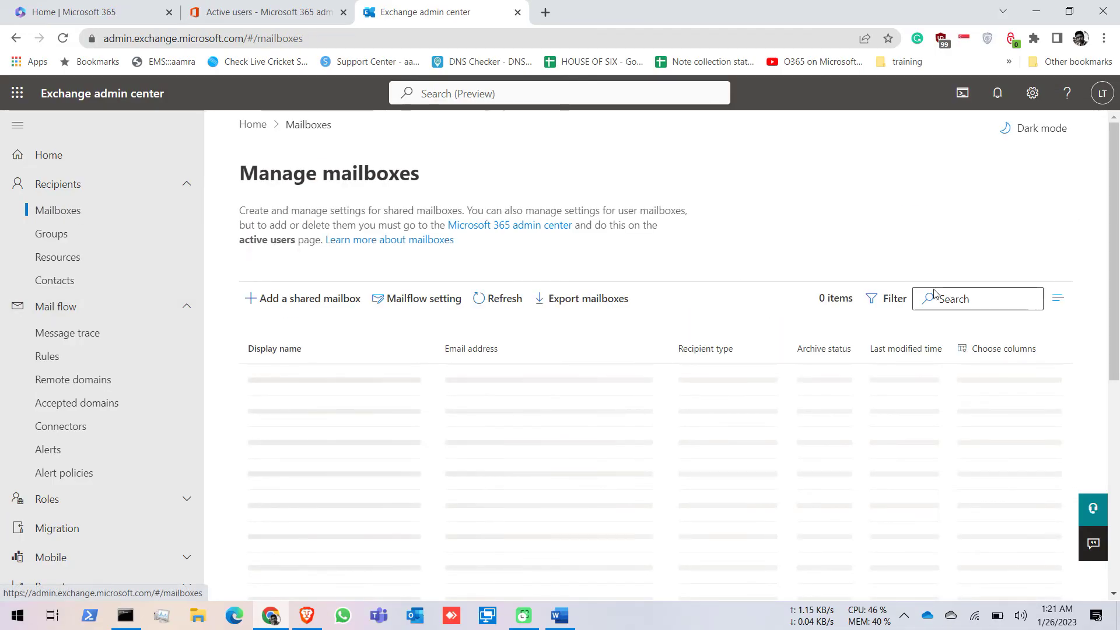
click(969, 300)
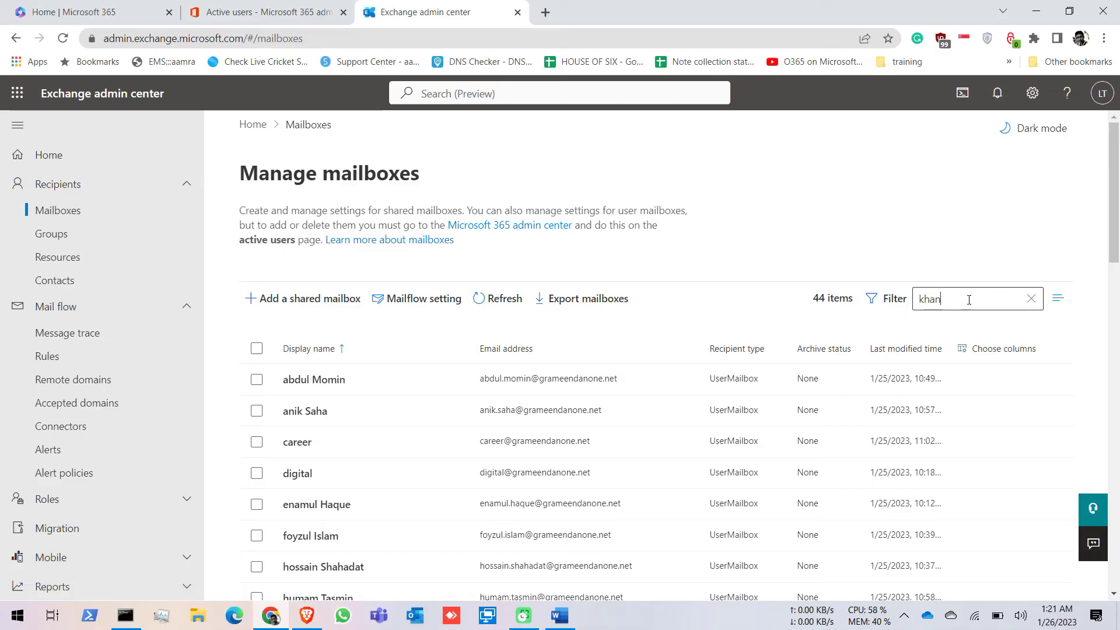
key(Return)
click(324, 411)
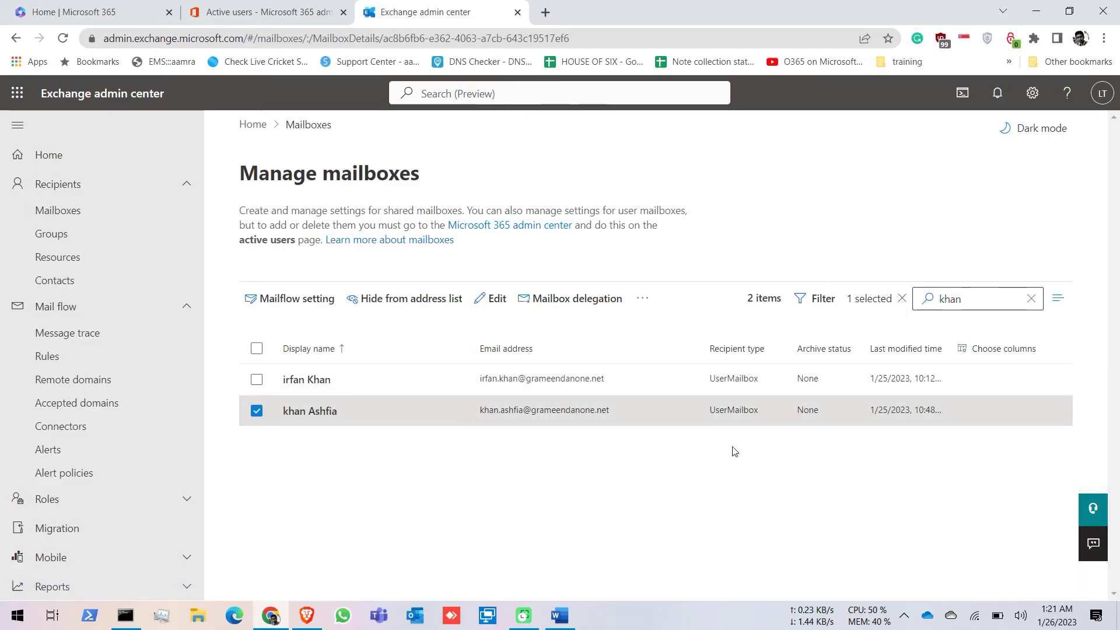
scroll(1114, 438, down, 3)
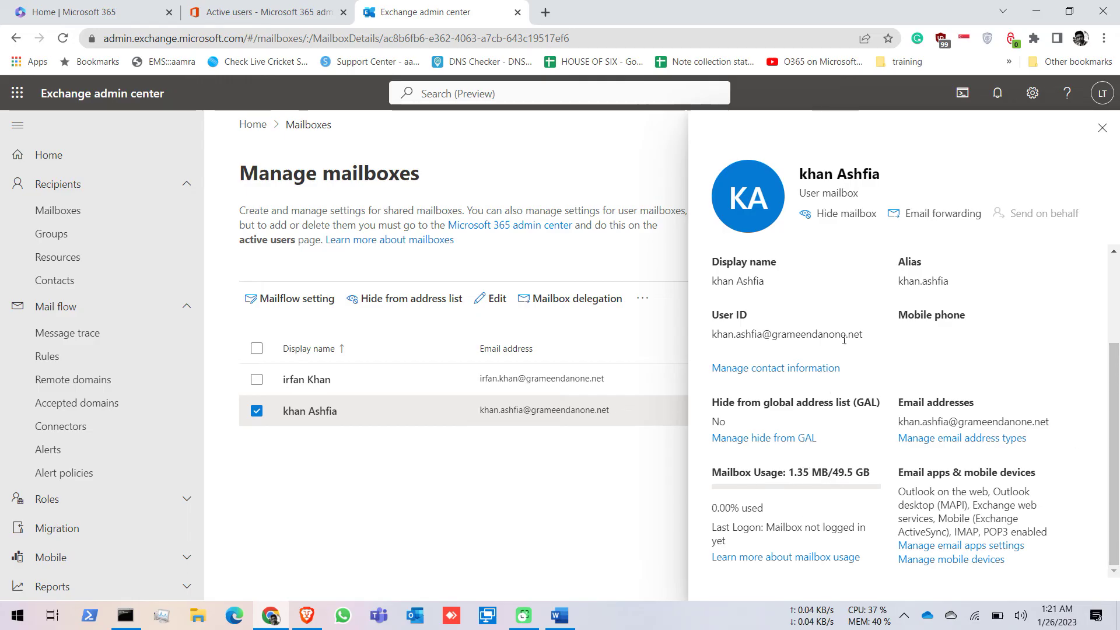
click(1102, 128)
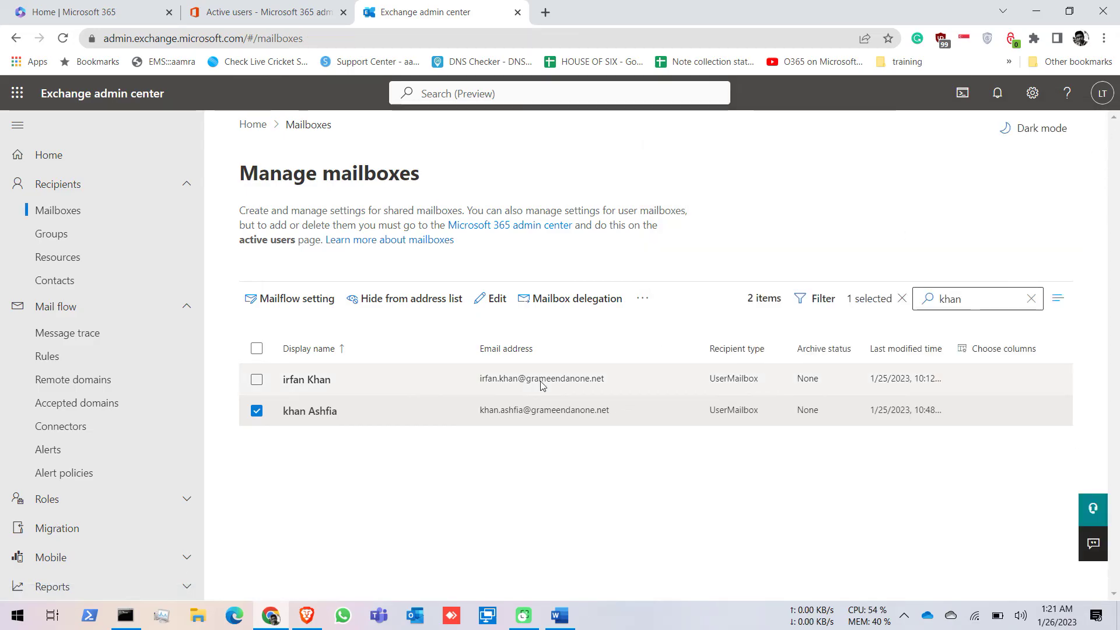
Open the first mailbox in the search results, check its mailbox usage, and close its details
click(336, 392)
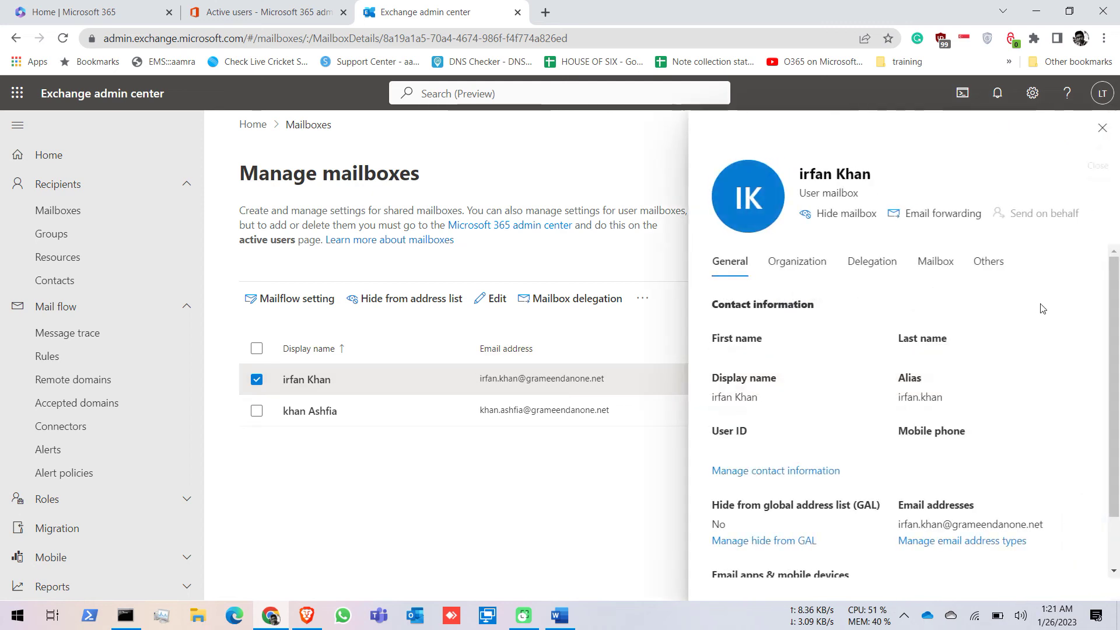
scroll(1115, 431, down, 3)
scroll(1117, 432, down, 1)
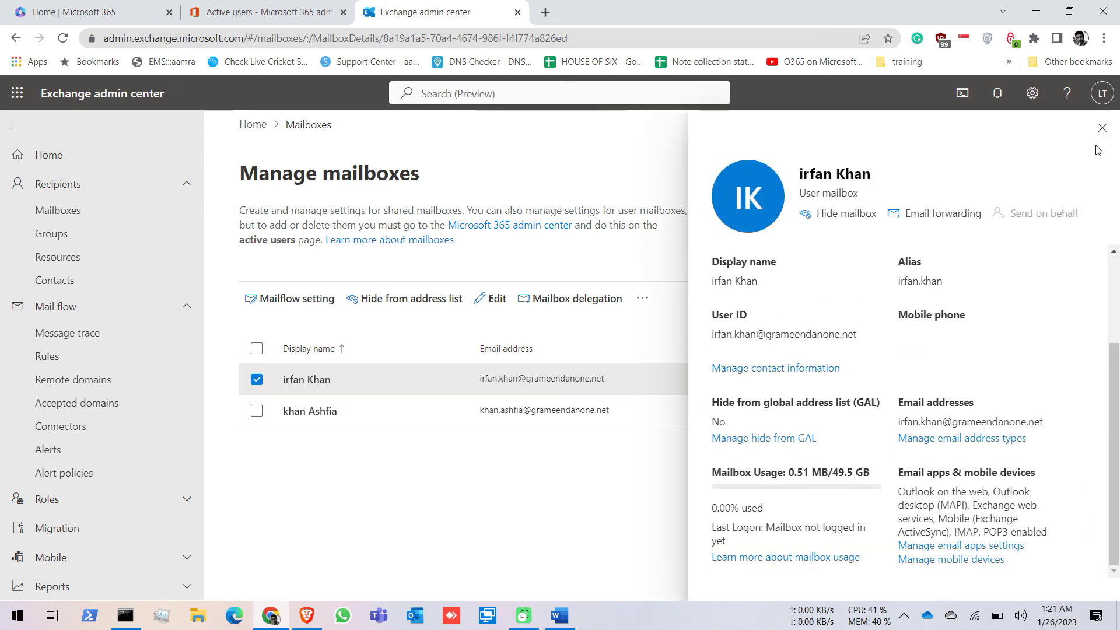
click(1102, 128)
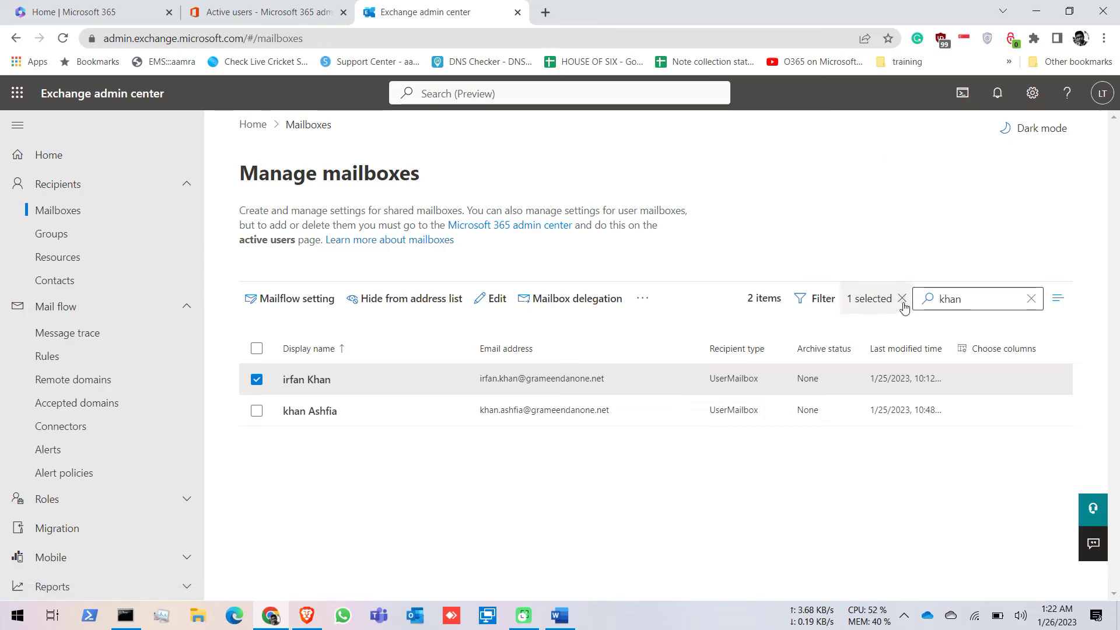
Return to the migration batch and examine the error details of the first failed mailbox near the list's end
click(65, 528)
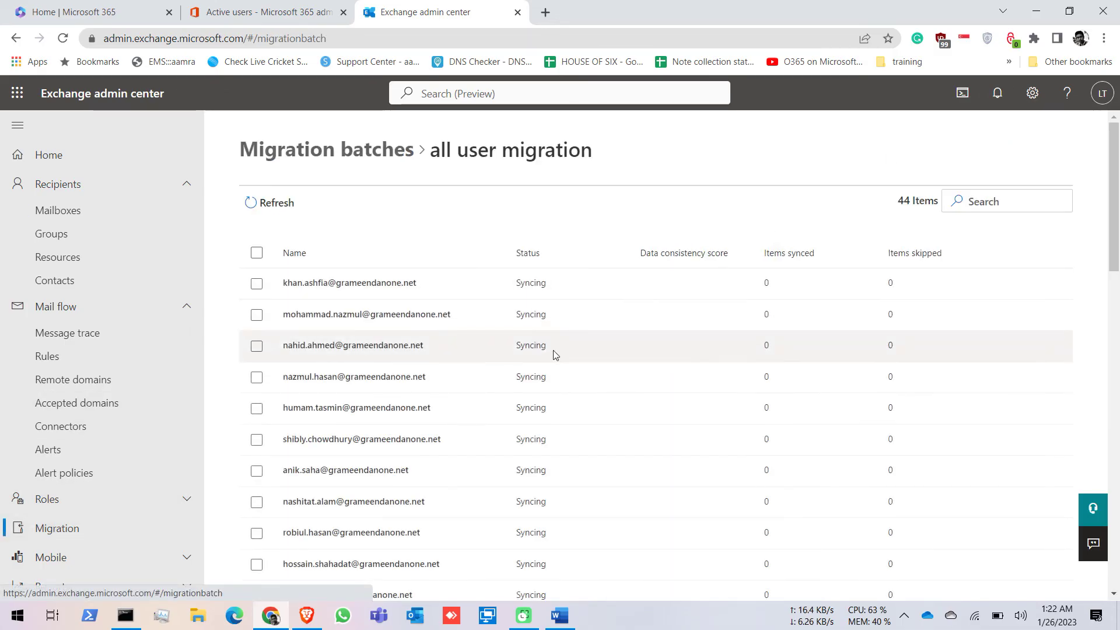
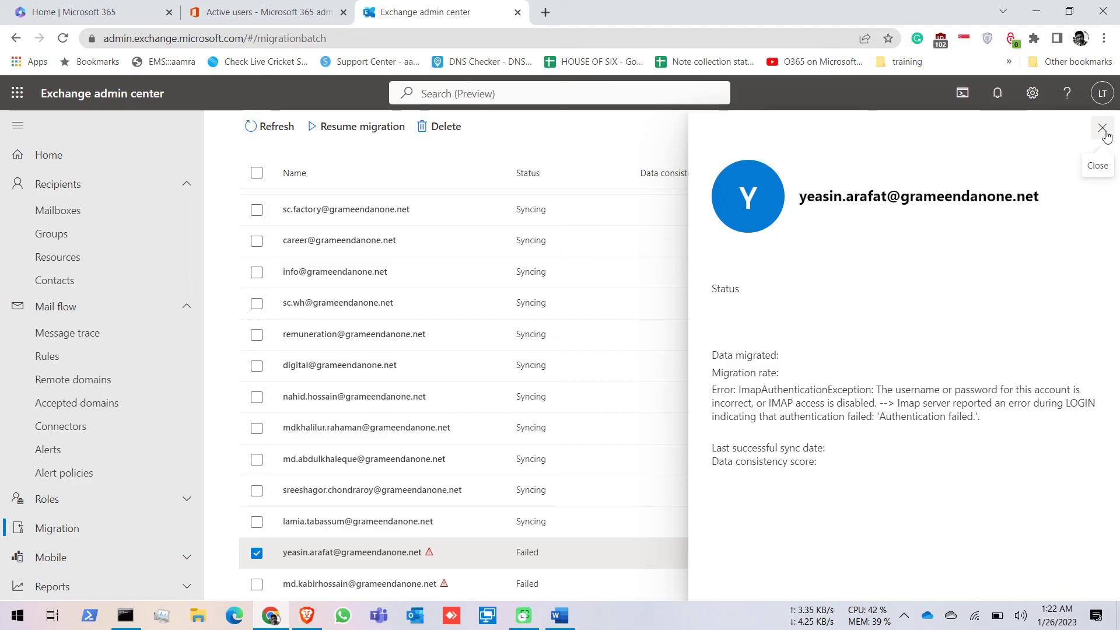
click(1102, 129)
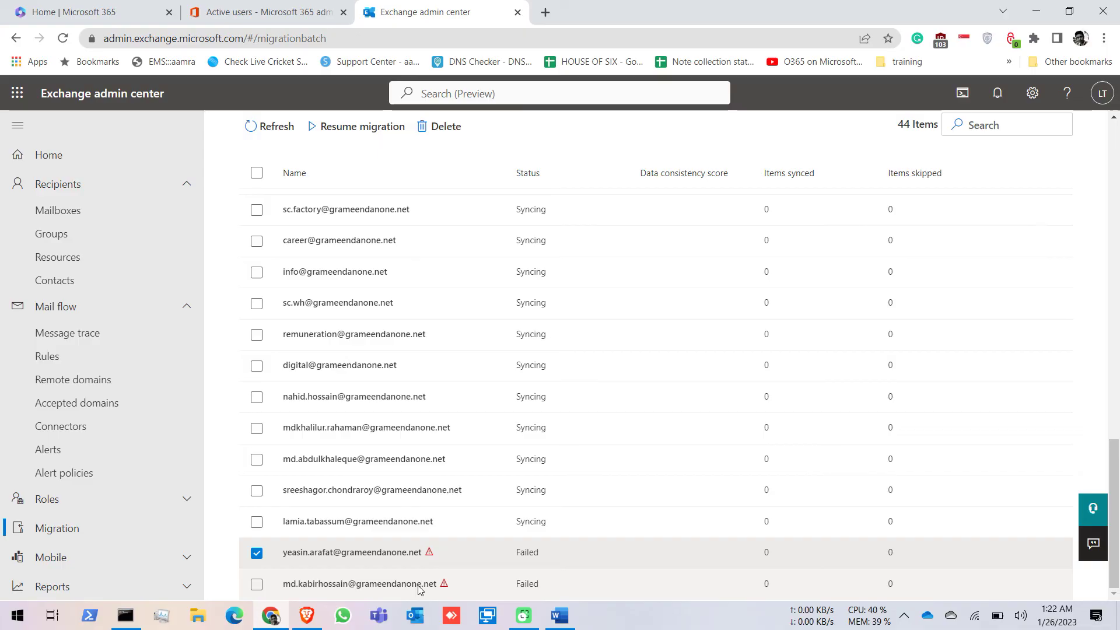
drag(1116, 469, 1117, 146)
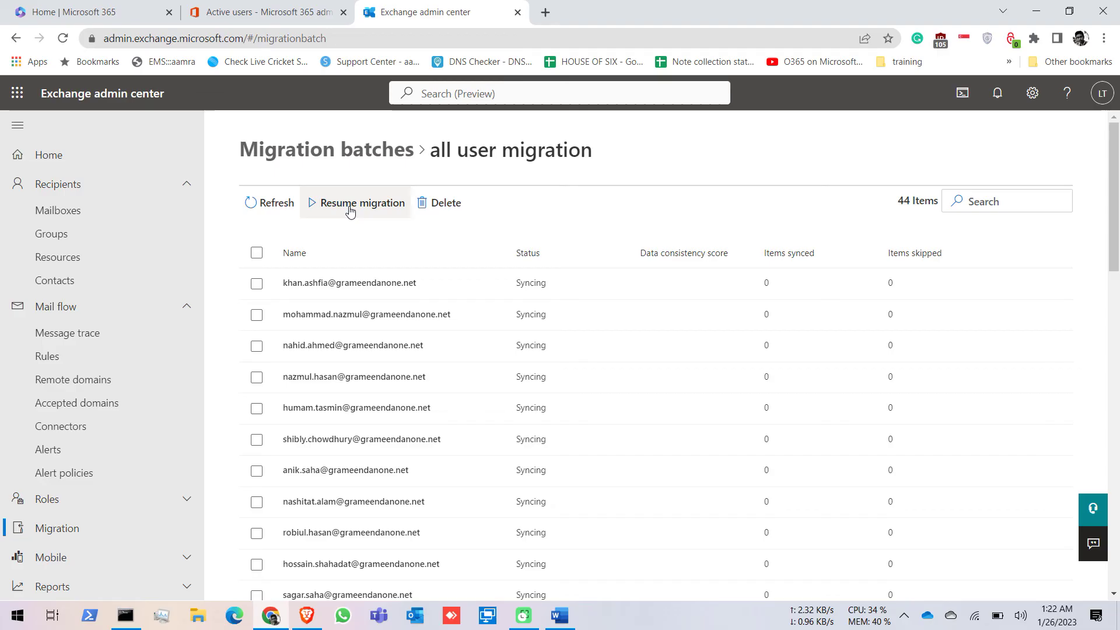
Review the sync statuses across the all user migration batch, from the first mailbox to the last
drag(1114, 193, 1116, 547)
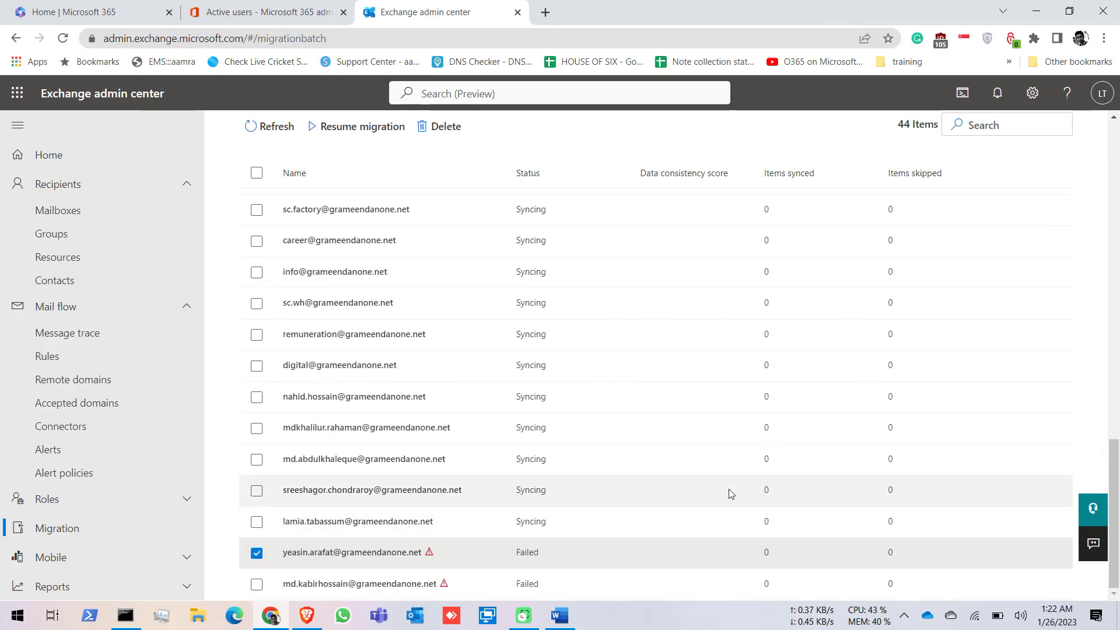
drag(1116, 516, 1116, 199)
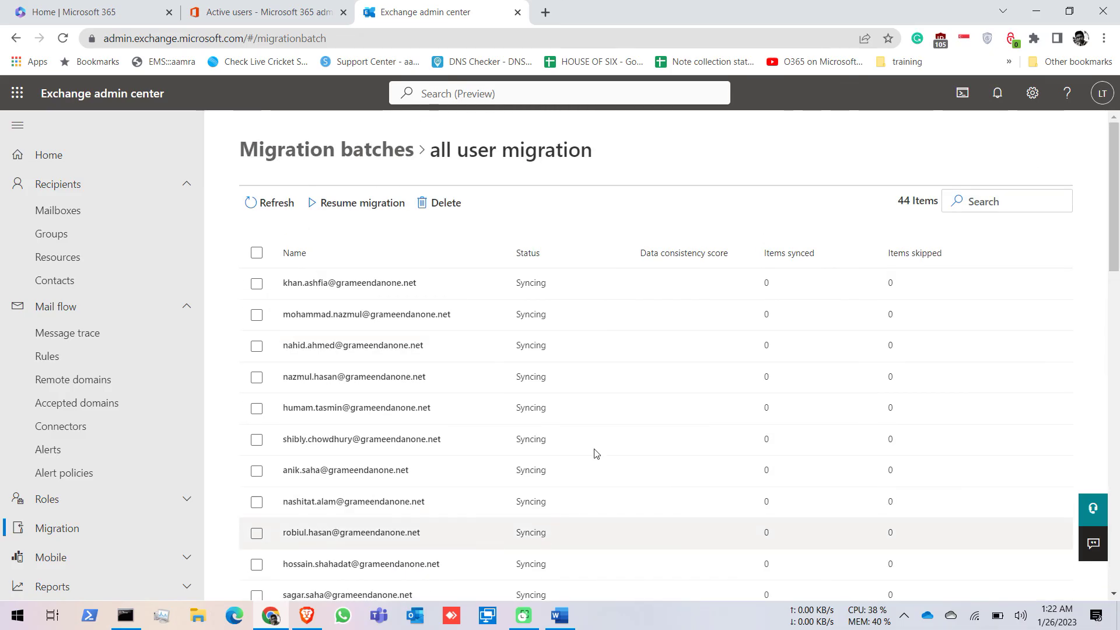
Close the Command Prompt window behind the browser and return to the migration batch in Chrome
click(1036, 5)
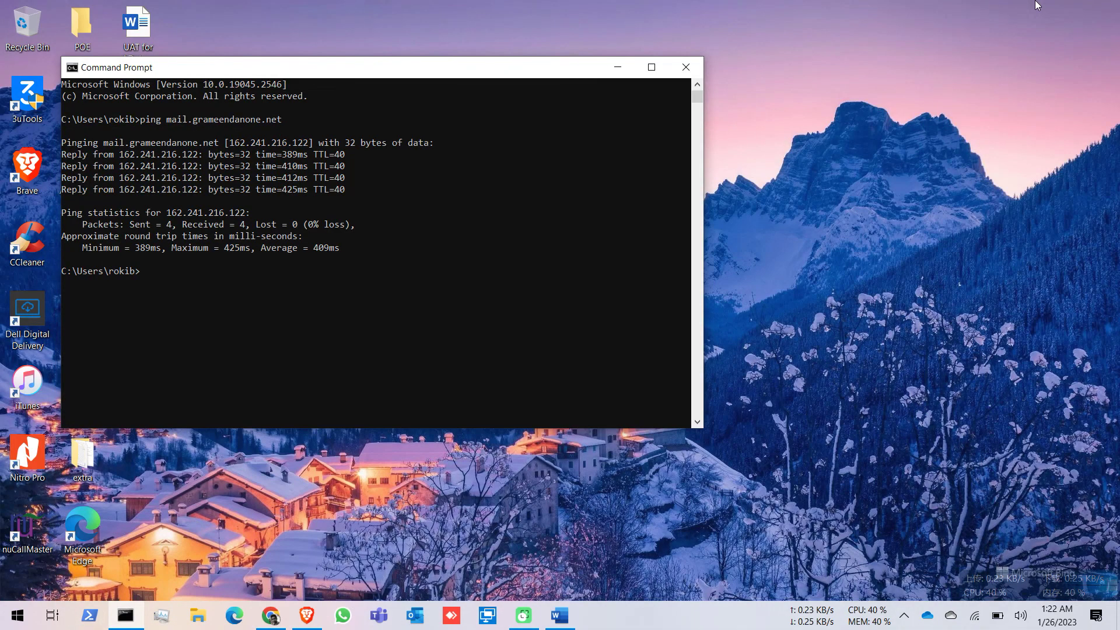
click(685, 69)
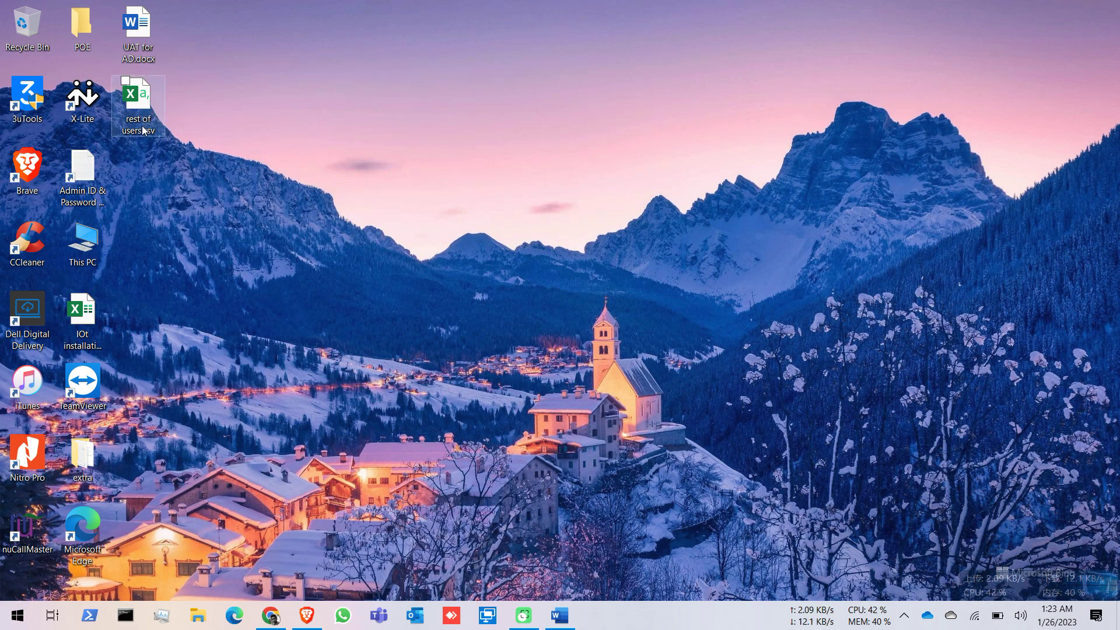
click(271, 615)
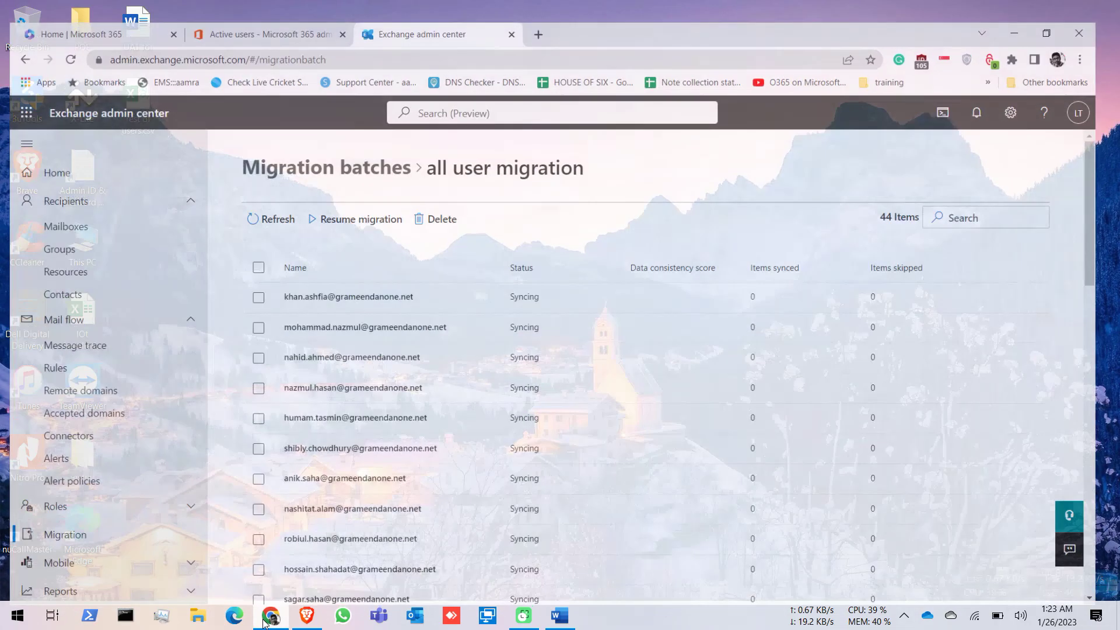
Recheck the batch's mailbox statuses down to the failed entries, and switch to the IMAP migration notes in Word
drag(1115, 234, 1116, 153)
click(933, 552)
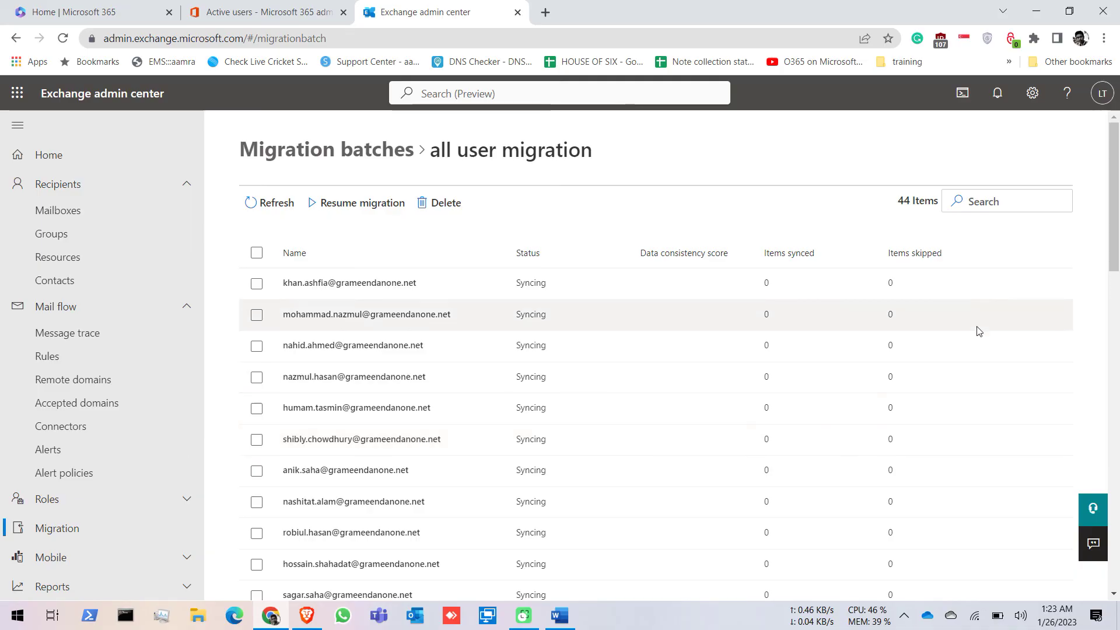
drag(1114, 231, 1117, 548)
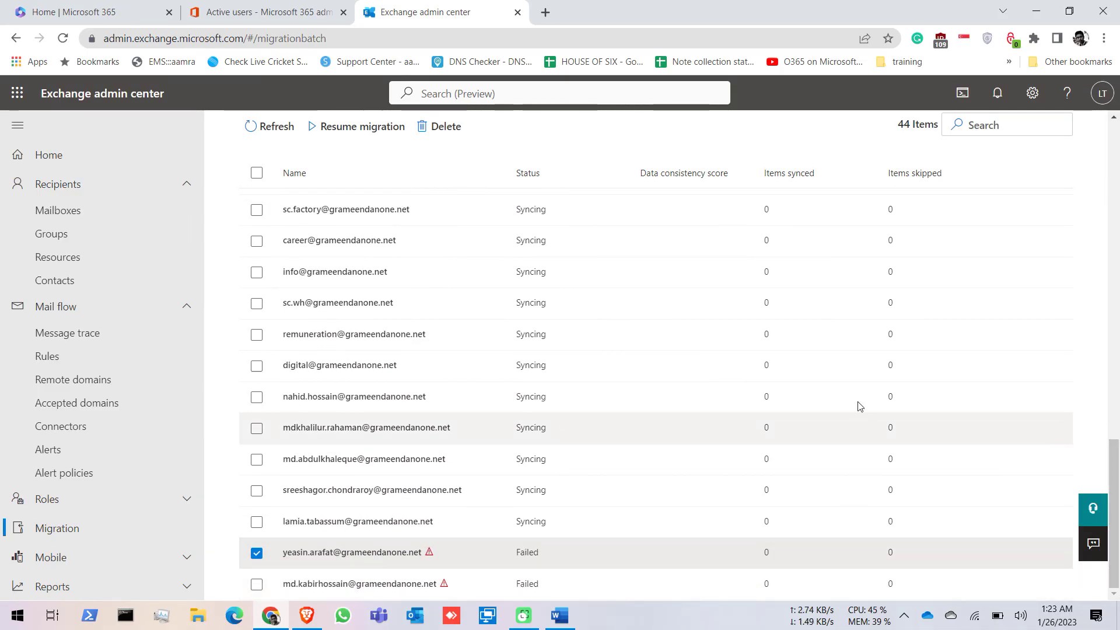
mouse_move(1115, 463)
mouse_down()
mouse_move(1117, 146)
mouse_move(1116, 463)
mouse_up()
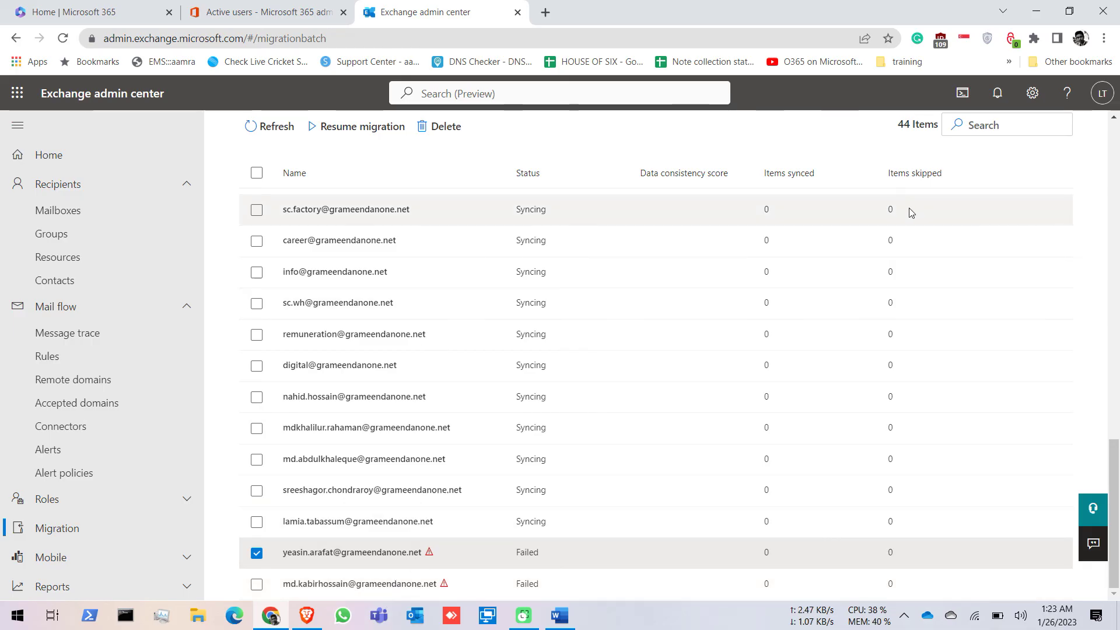
scroll(1116, 553, up, 15)
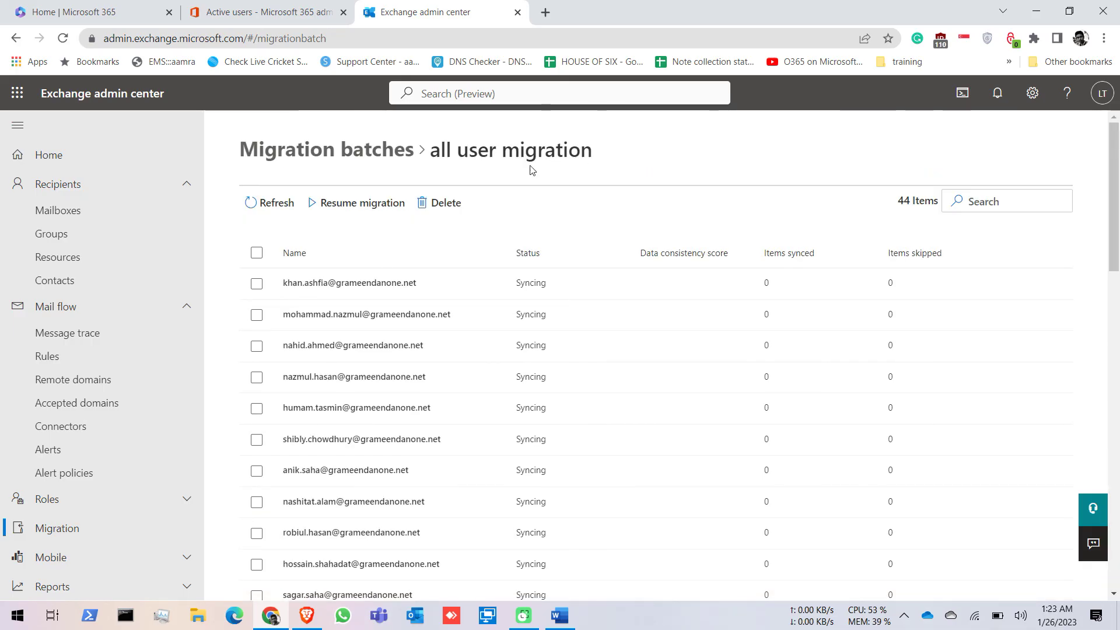
click(562, 622)
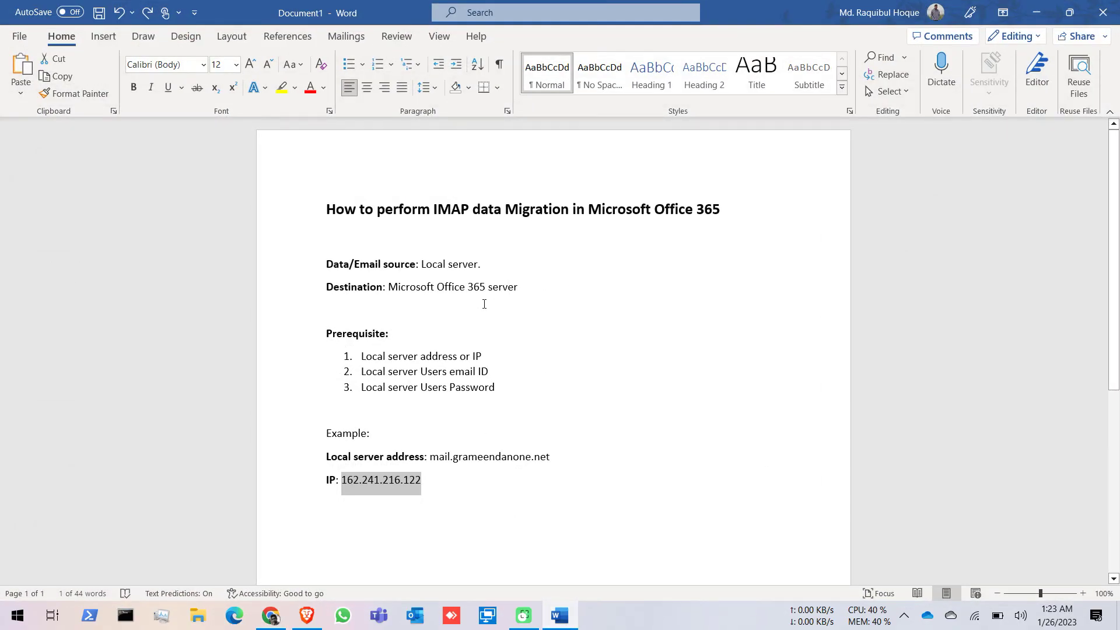